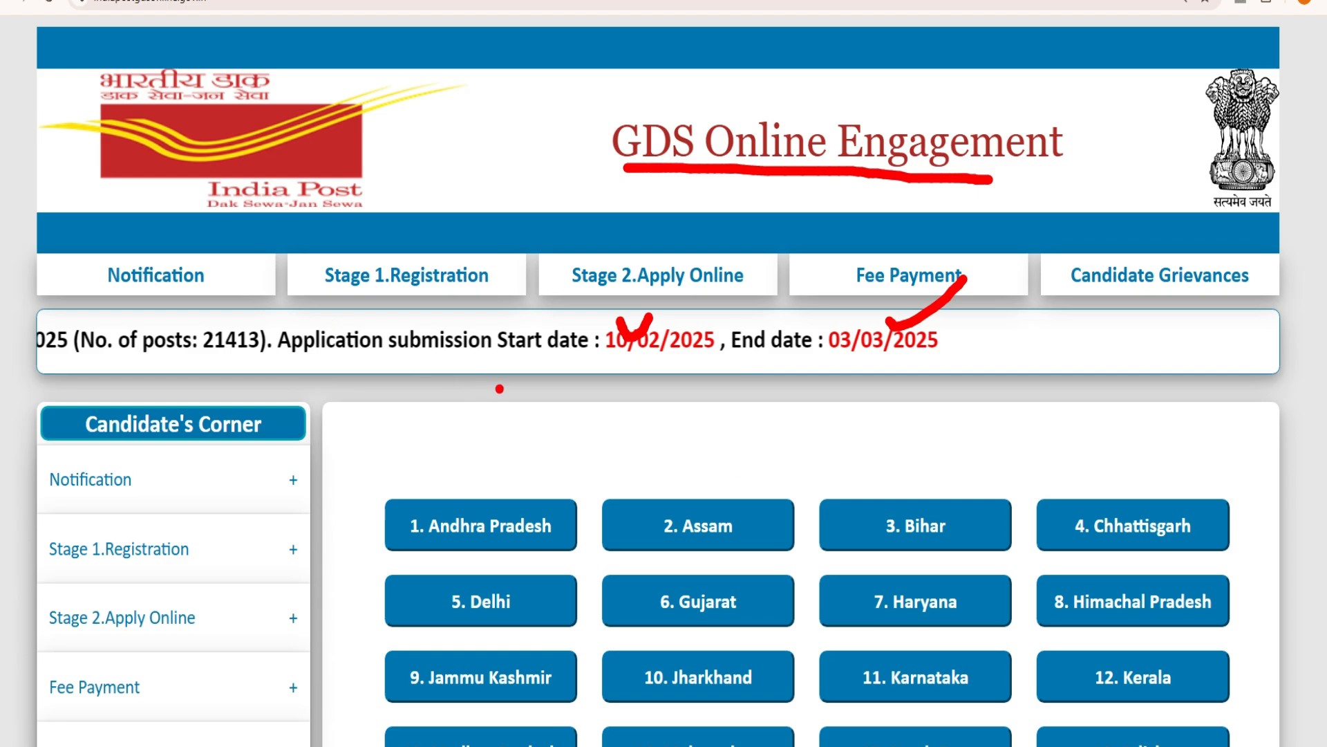
- Open the Registration form under Stage 1.Registration in the Candidate's Corner
scroll(502, 396, down, 3)
drag(2, 165, 71, 126)
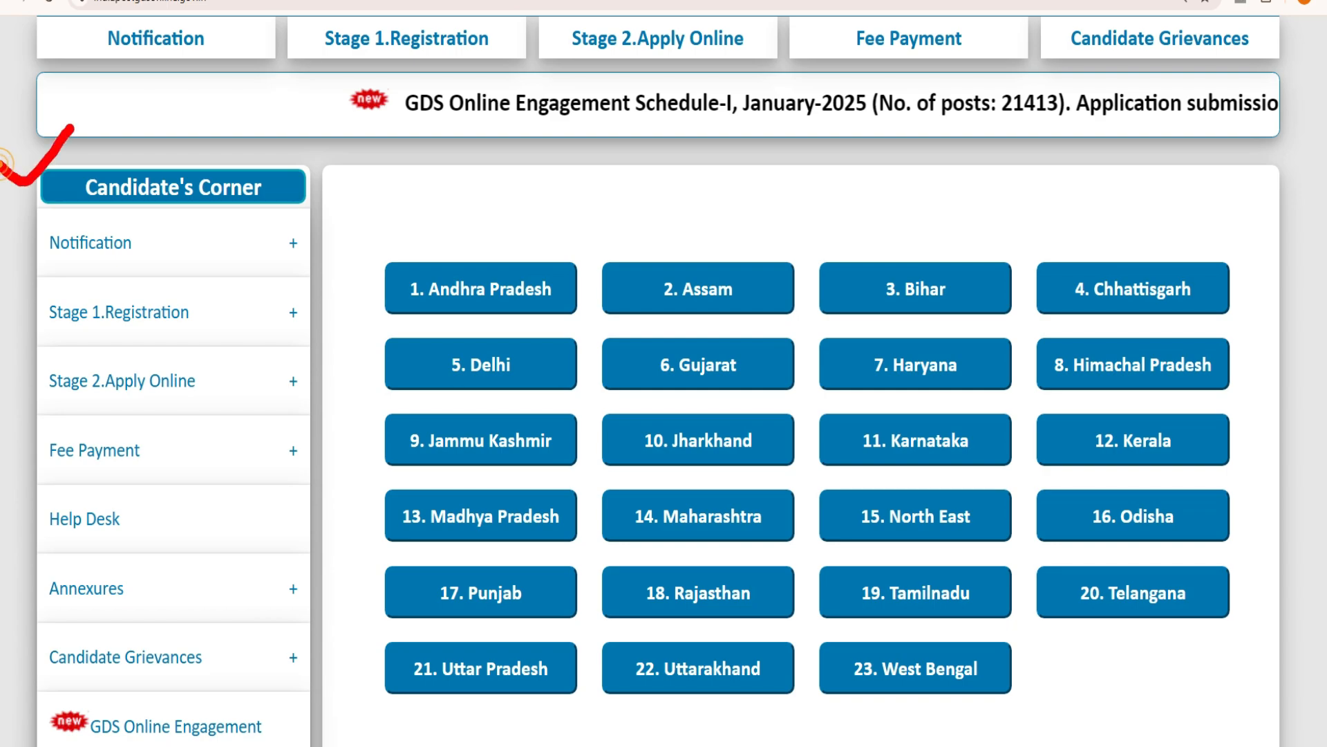
drag(15, 300, 69, 277)
mouse_move(164, 309)
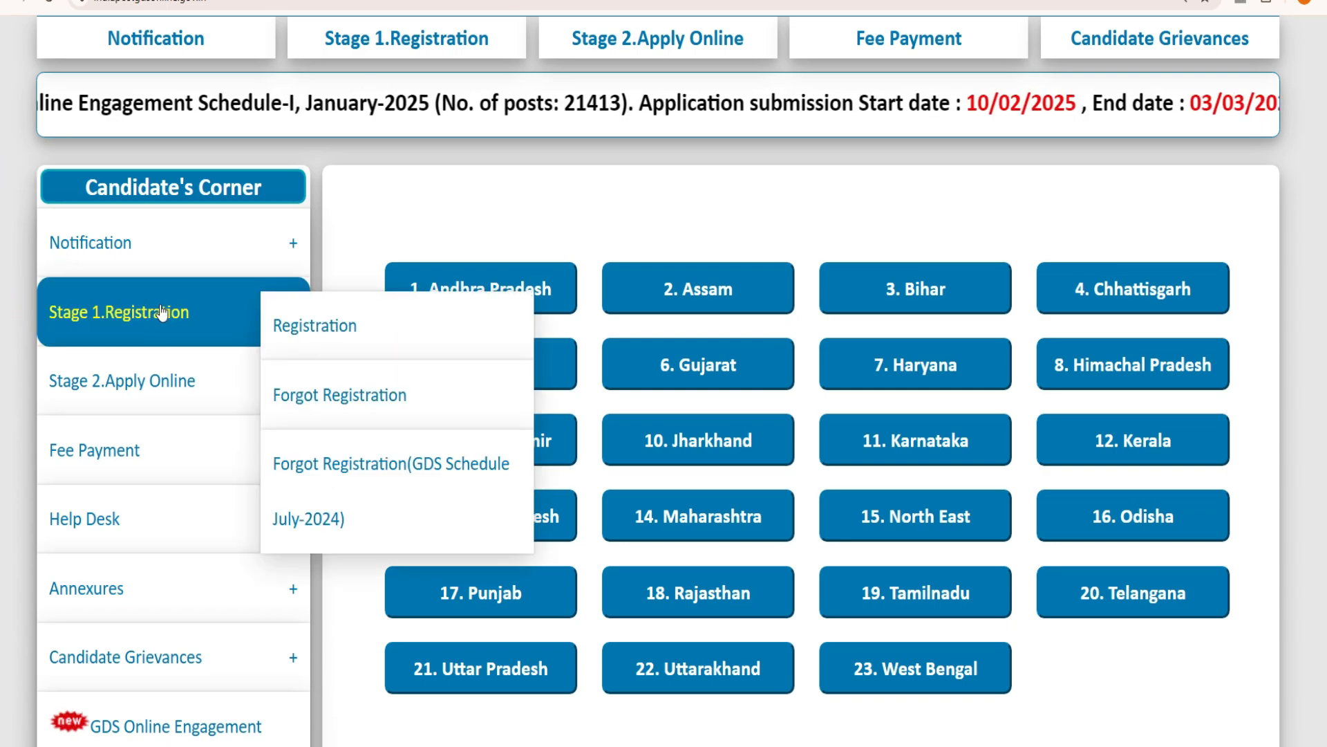
click(318, 327)
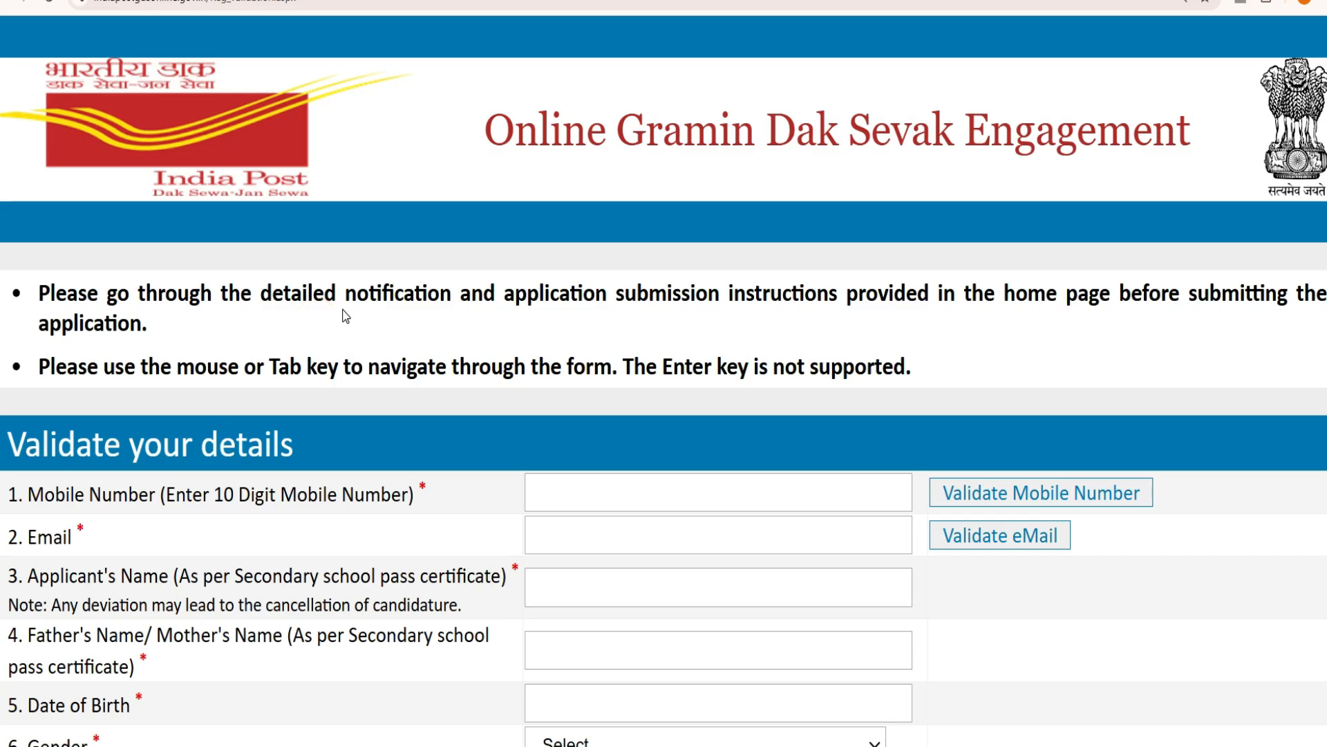
- Examine the validation form's mobile number, email, applicant's name, parent's name and date of birth fields
scroll(342, 315, down, 4)
scroll(343, 311, down, 5)
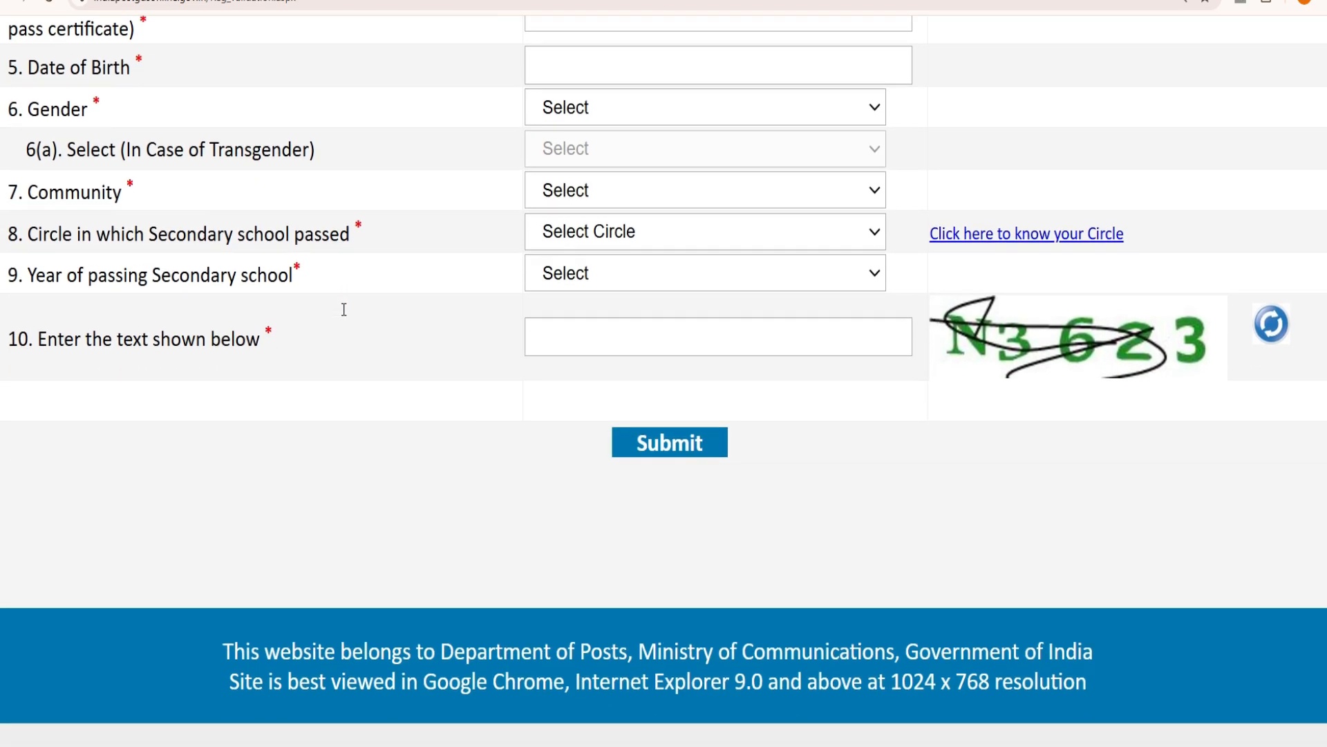
scroll(344, 315, up, 6)
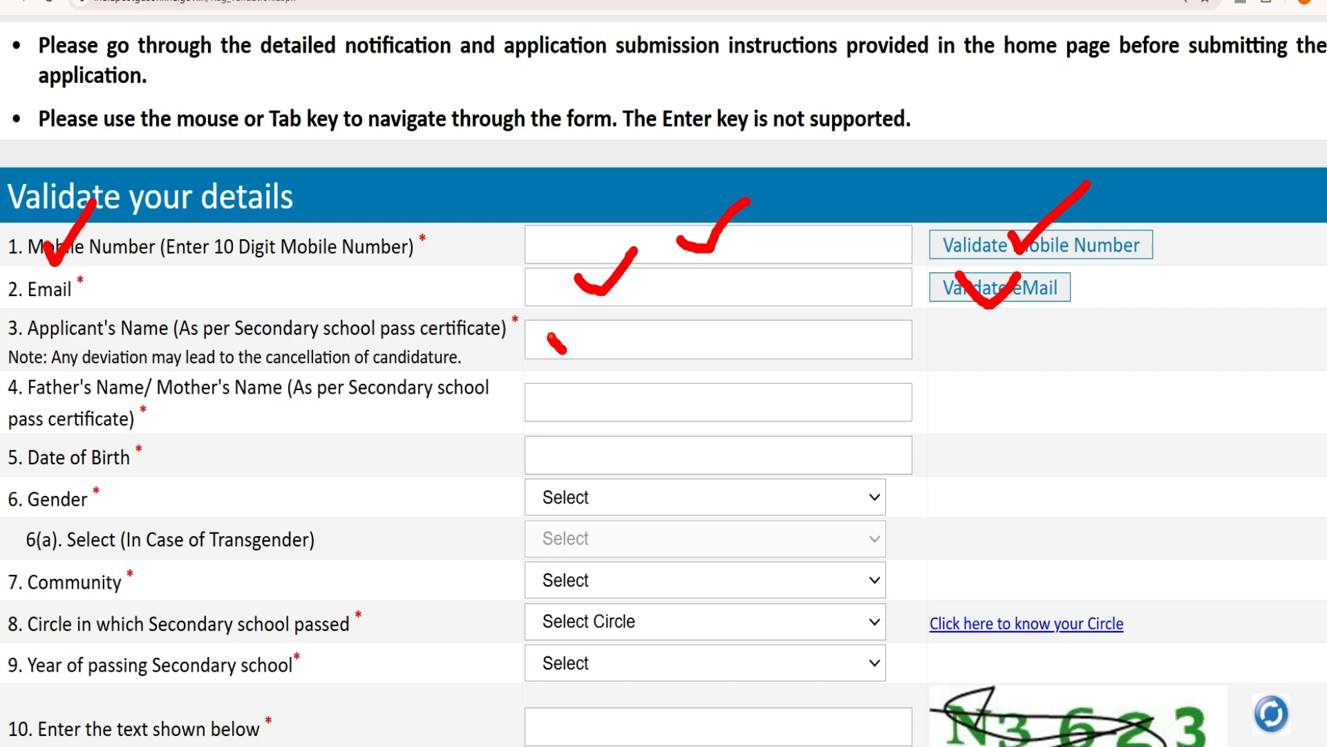
click(551, 337)
click(542, 394)
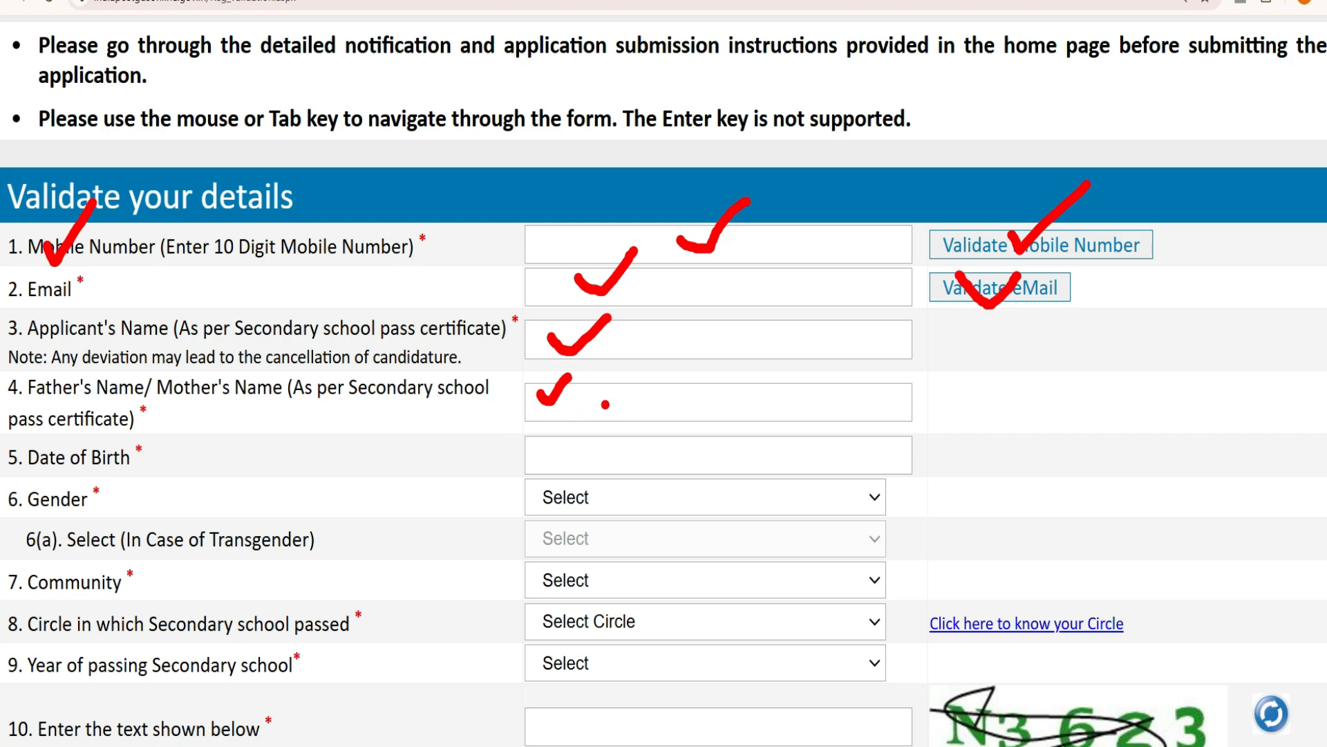
drag(539, 450, 629, 385)
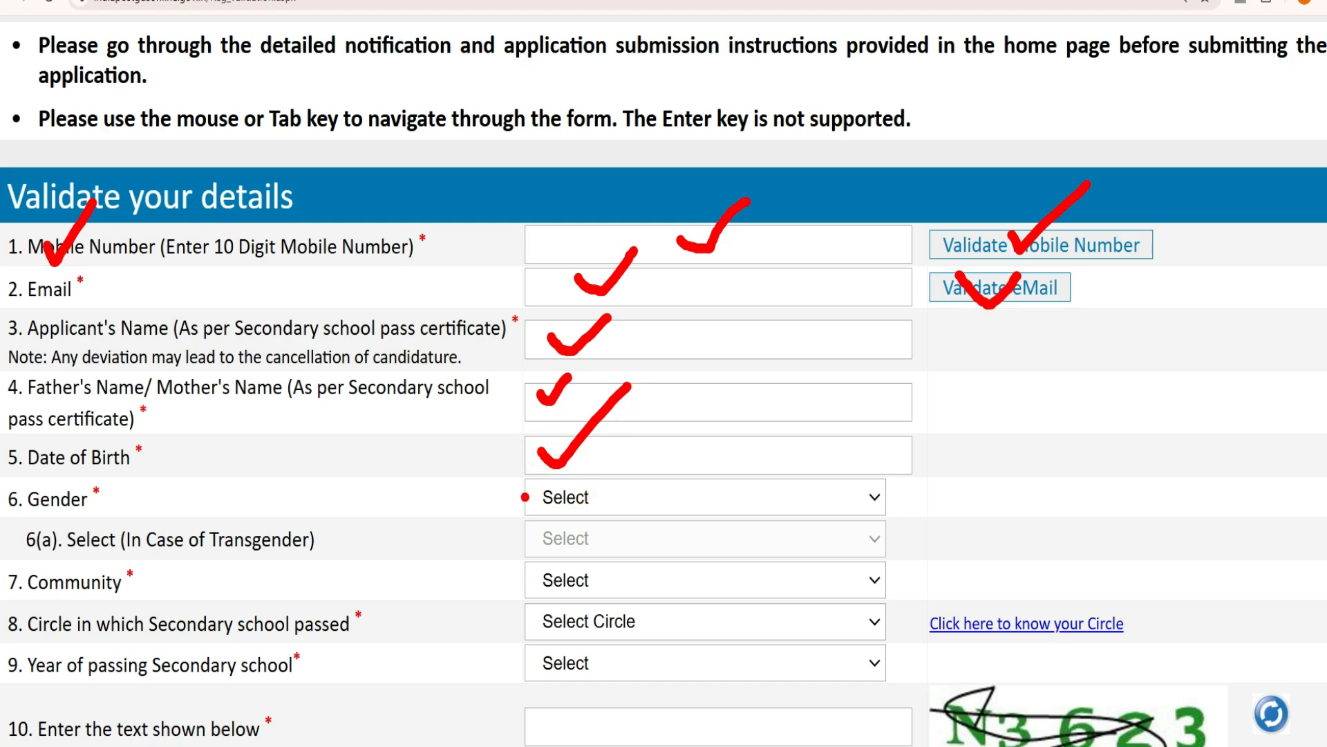
- Set the applicant's gender to Male and the community to SC
click(536, 497)
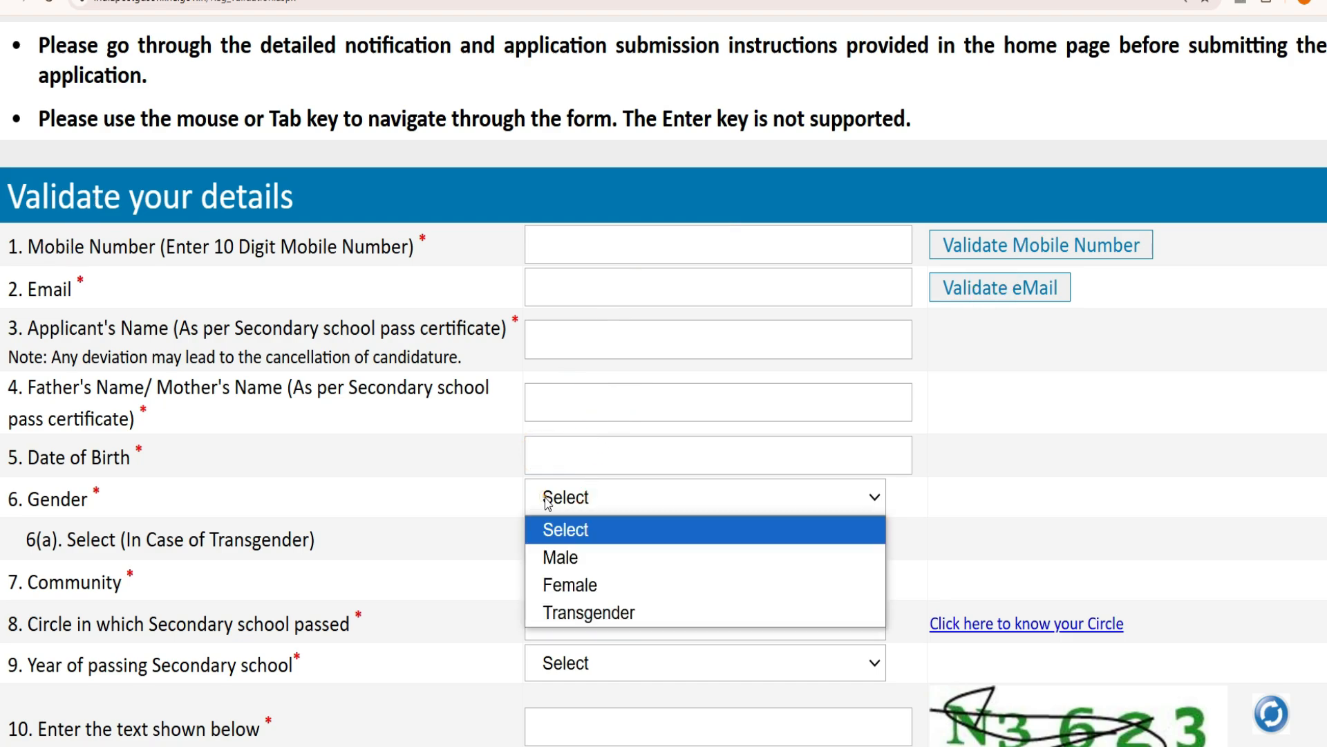
click(551, 557)
scroll(415, 484, down, 2)
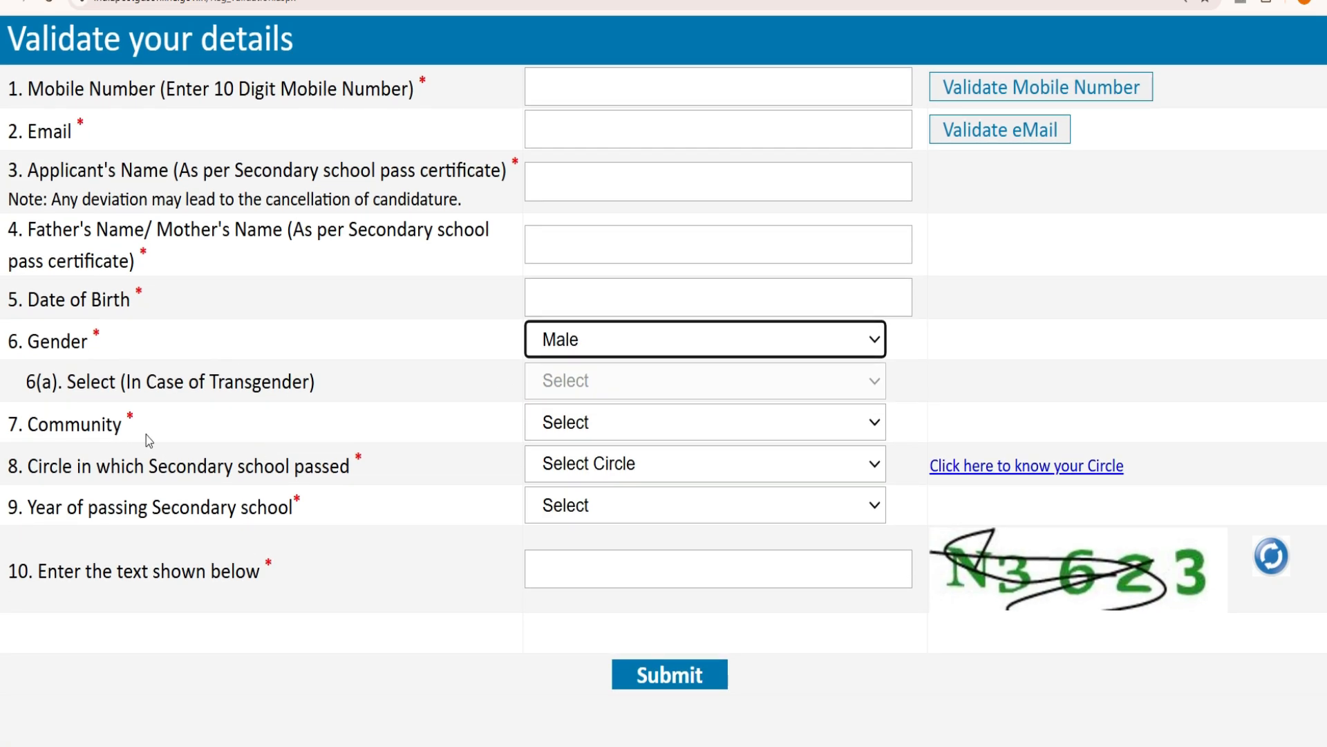
click(543, 434)
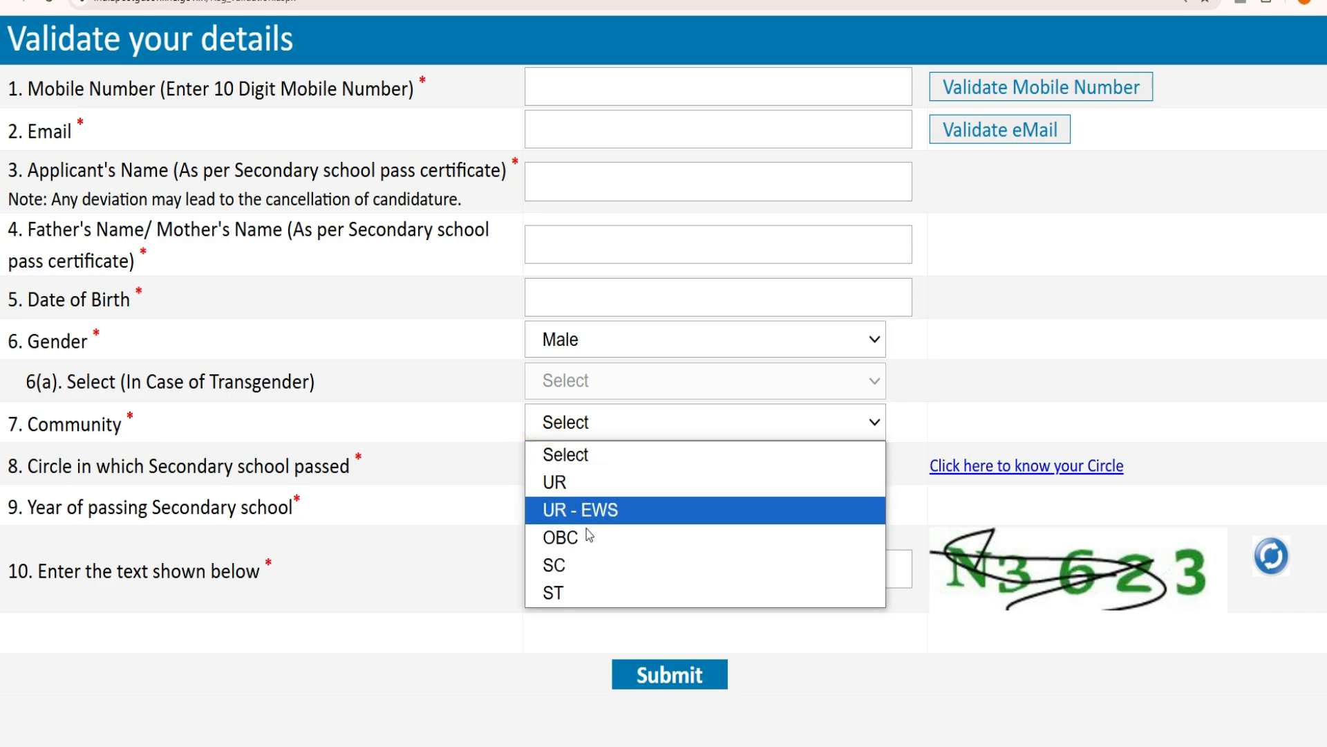
click(549, 564)
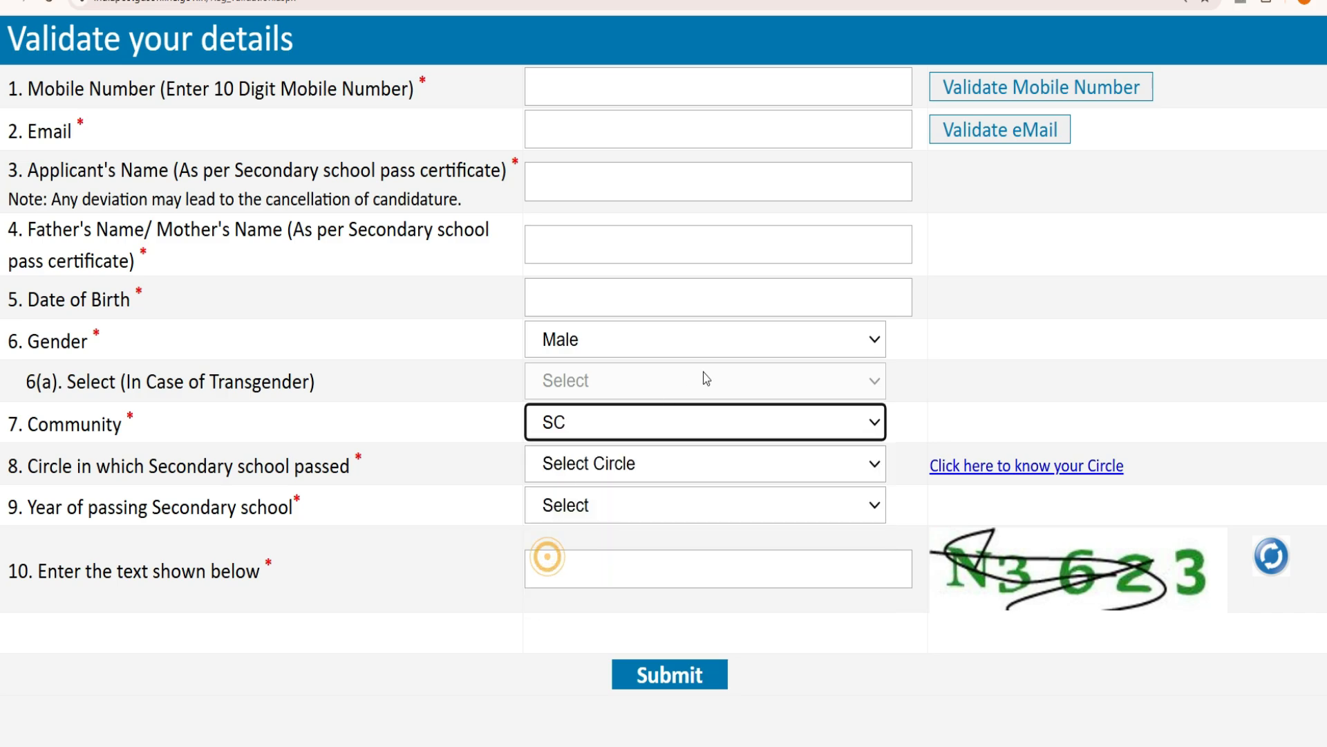
- Choose Himachal Pradesh as the circle in which secondary school was passed
scroll(706, 379, down, 2)
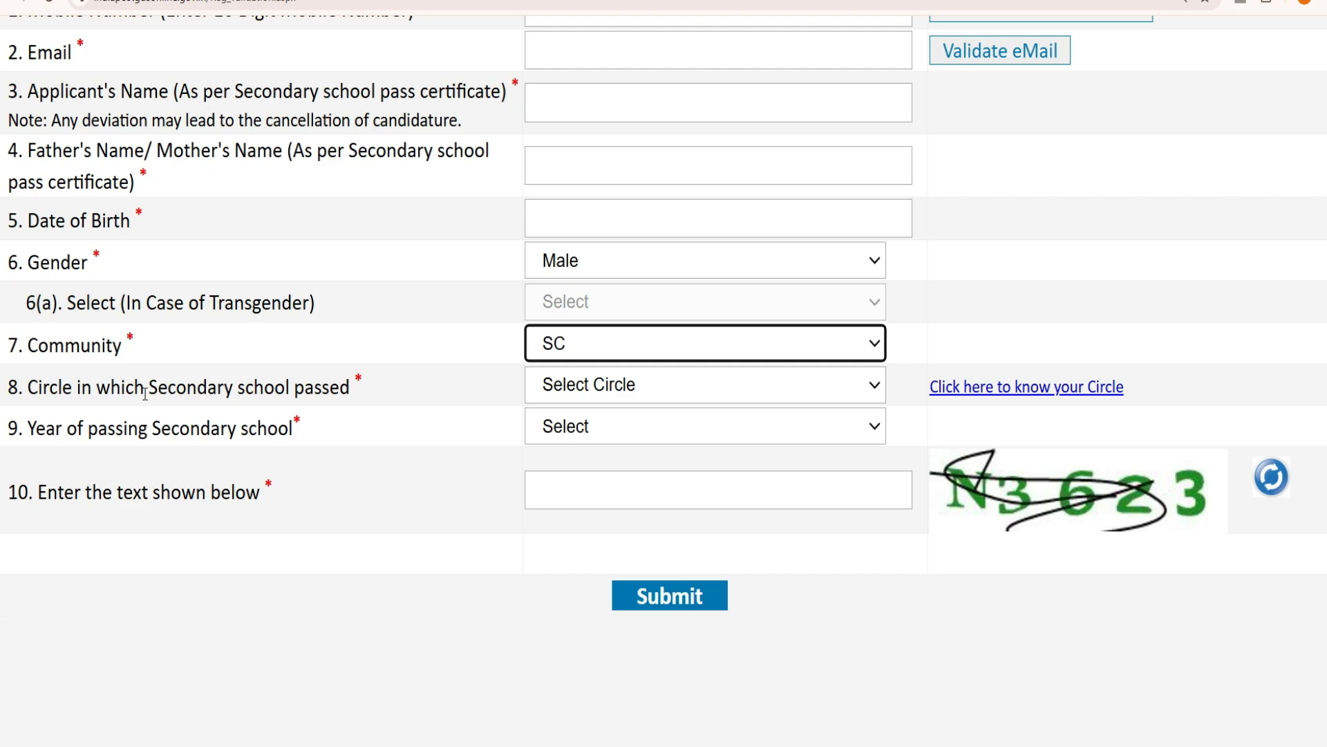
drag(50, 386, 374, 400)
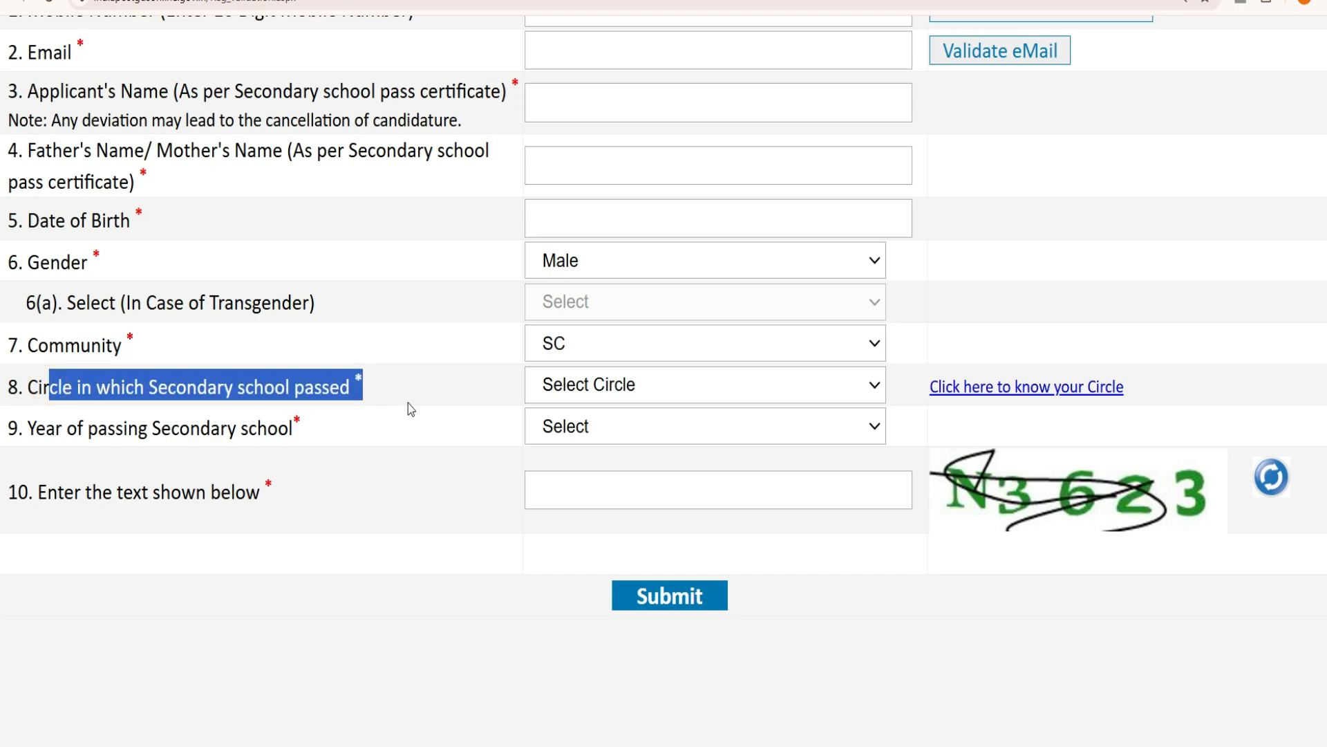
click(580, 390)
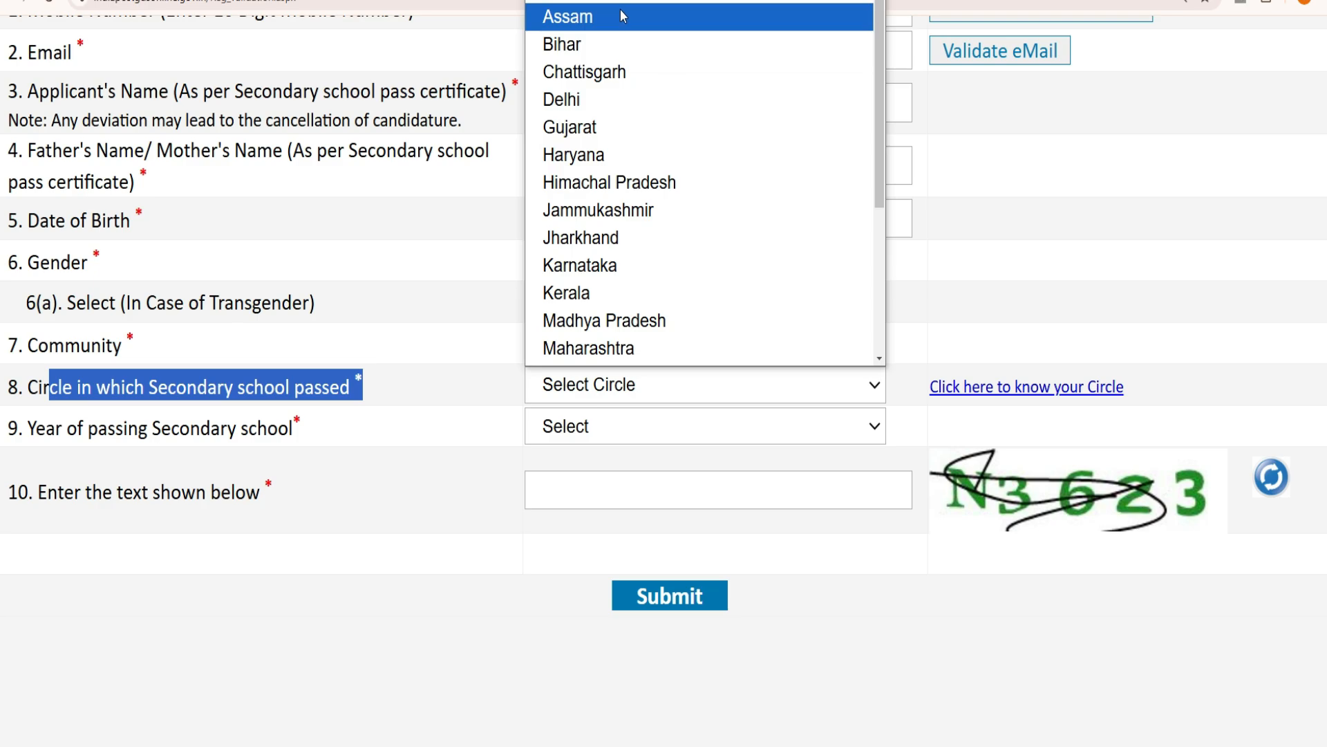
scroll(615, 246, down, 4)
scroll(613, 208, up, 4)
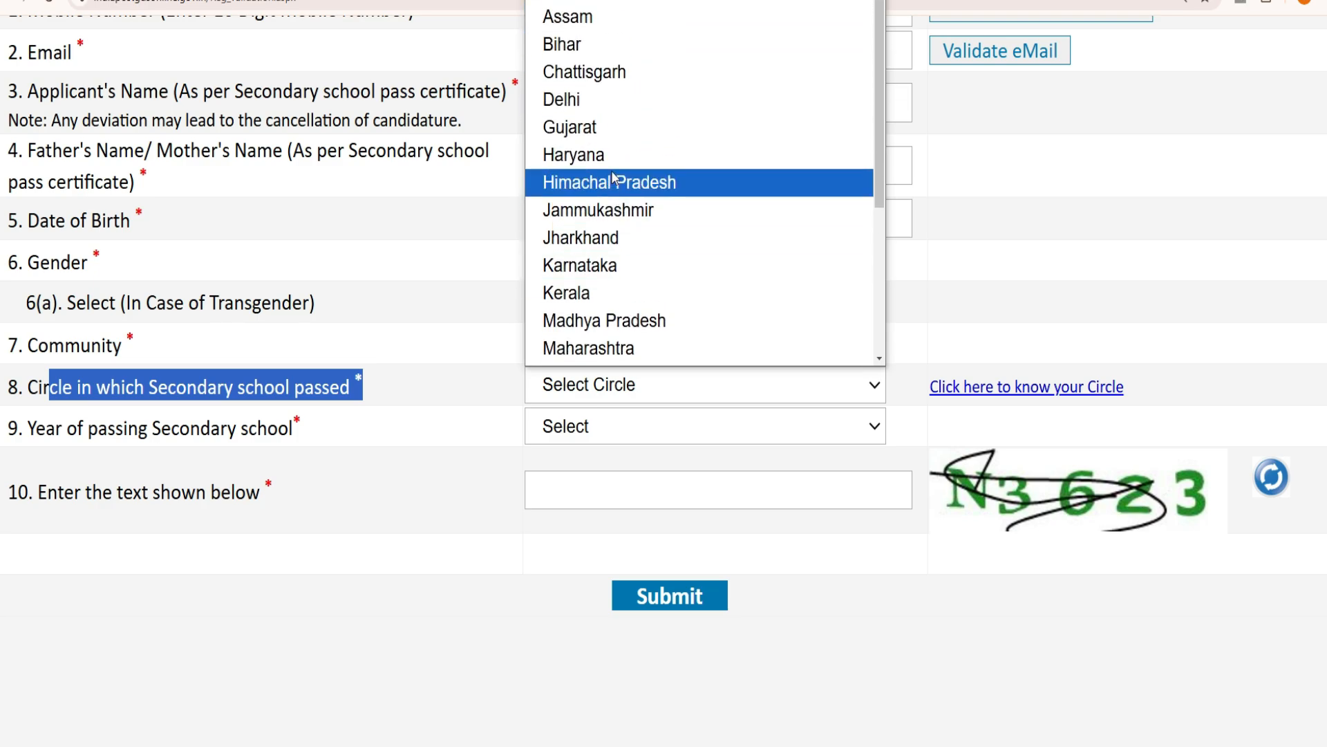
click(621, 183)
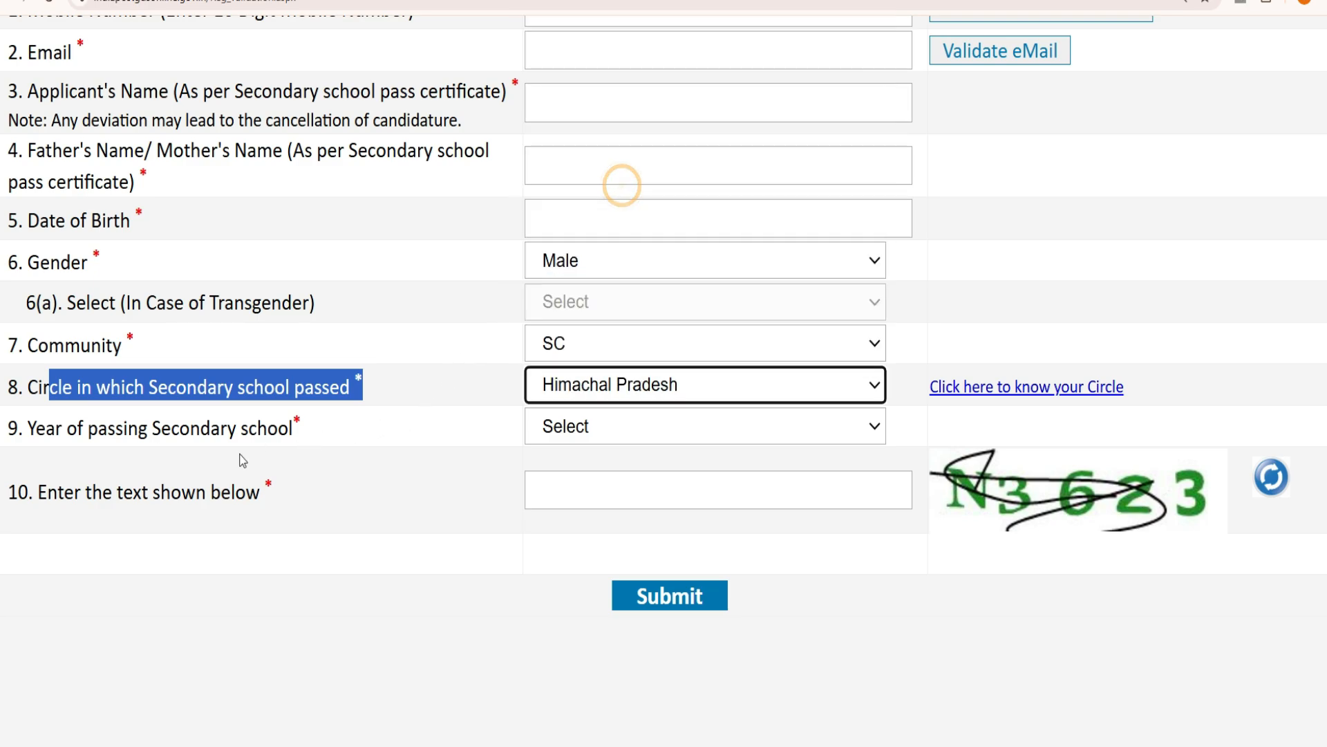
- Set the year of passing secondary school to 2019
drag(34, 425, 350, 442)
click(602, 434)
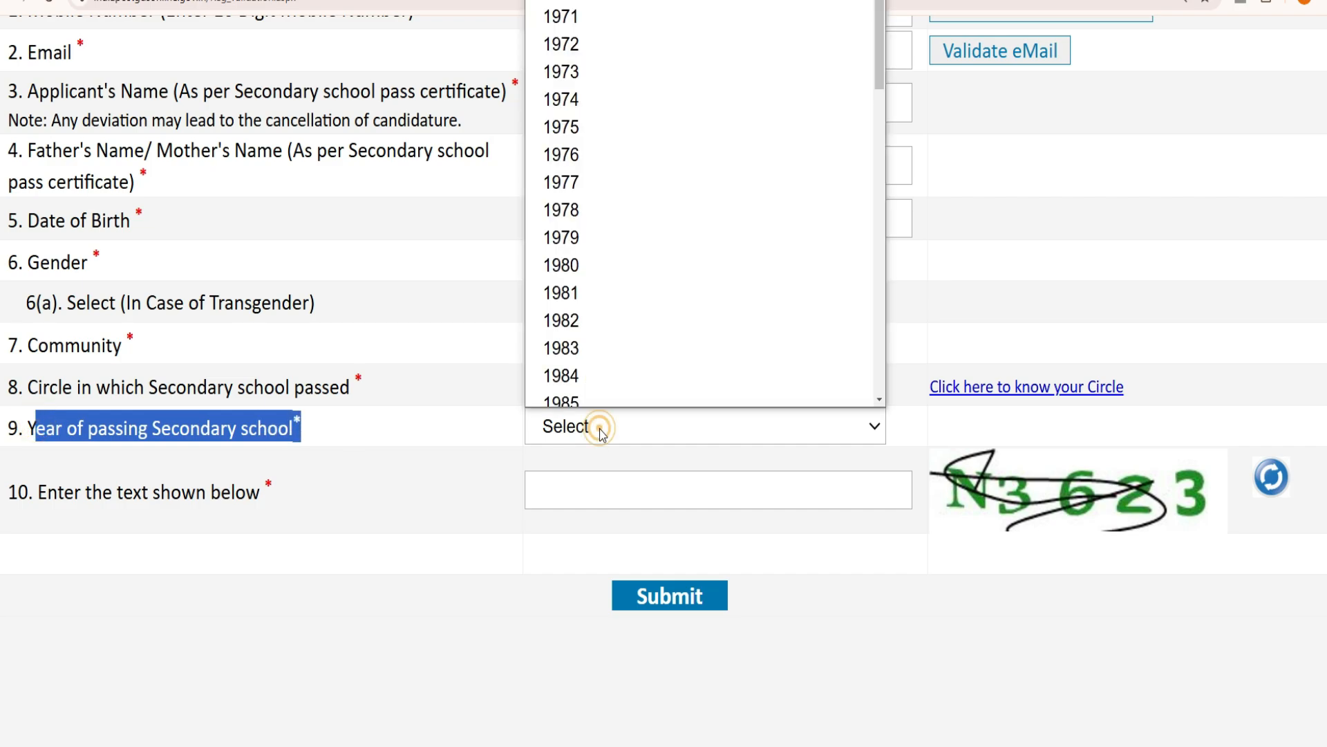
scroll(602, 145, down, 13)
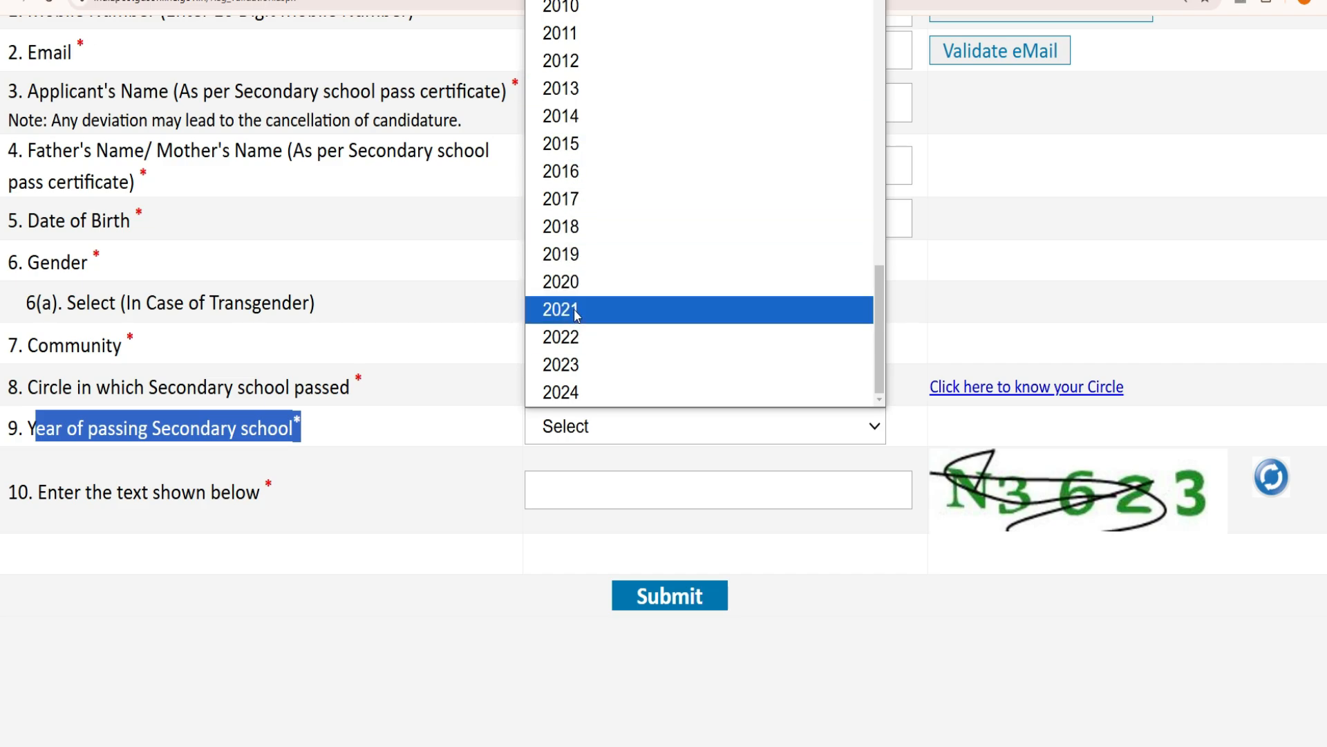
click(572, 251)
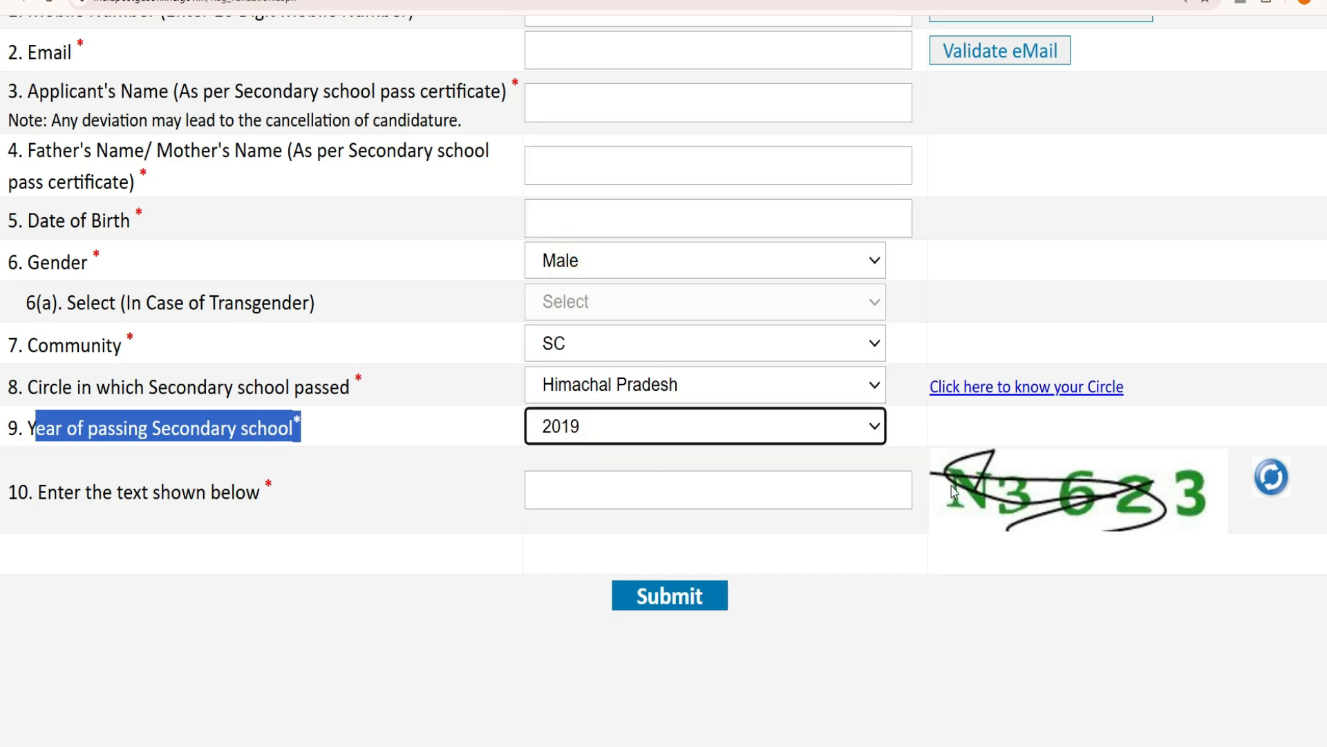
- Fill in the captcha field, submit the validation details and continue to the remaining registration details
drag(952, 487, 905, 488)
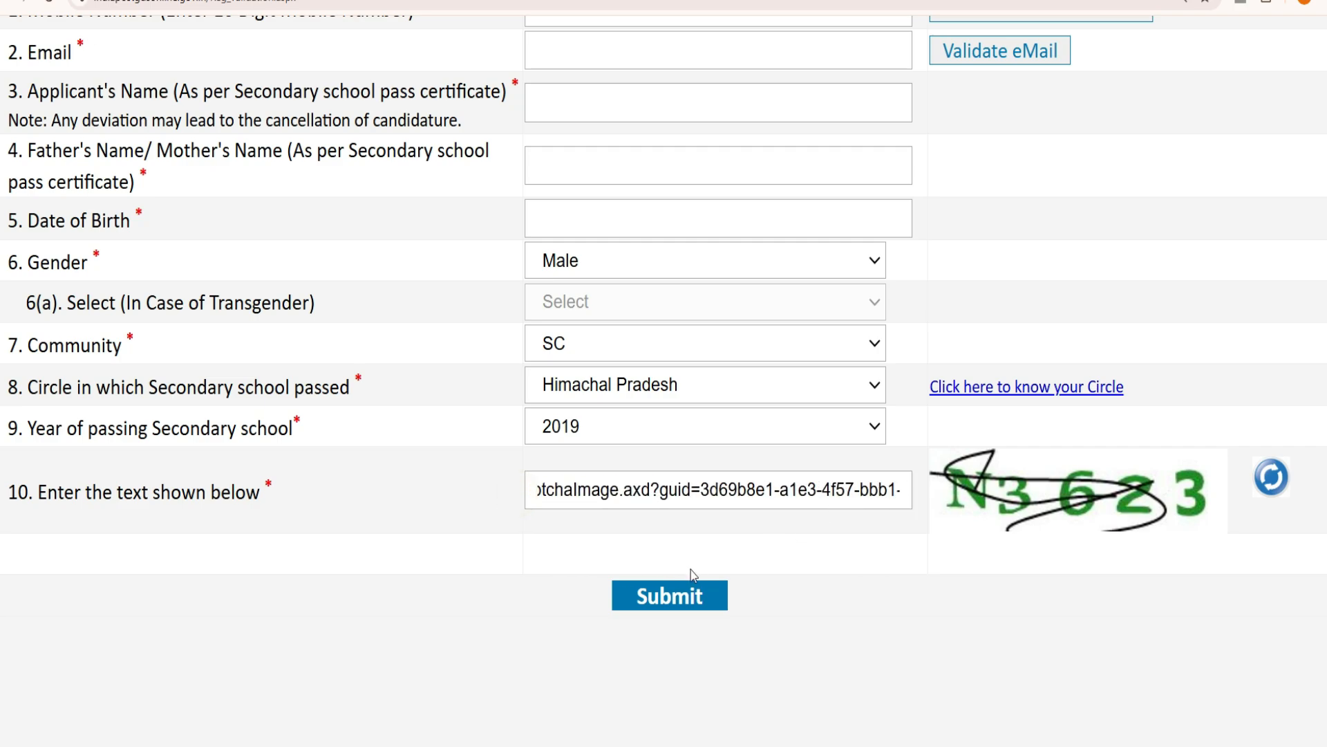
click(618, 591)
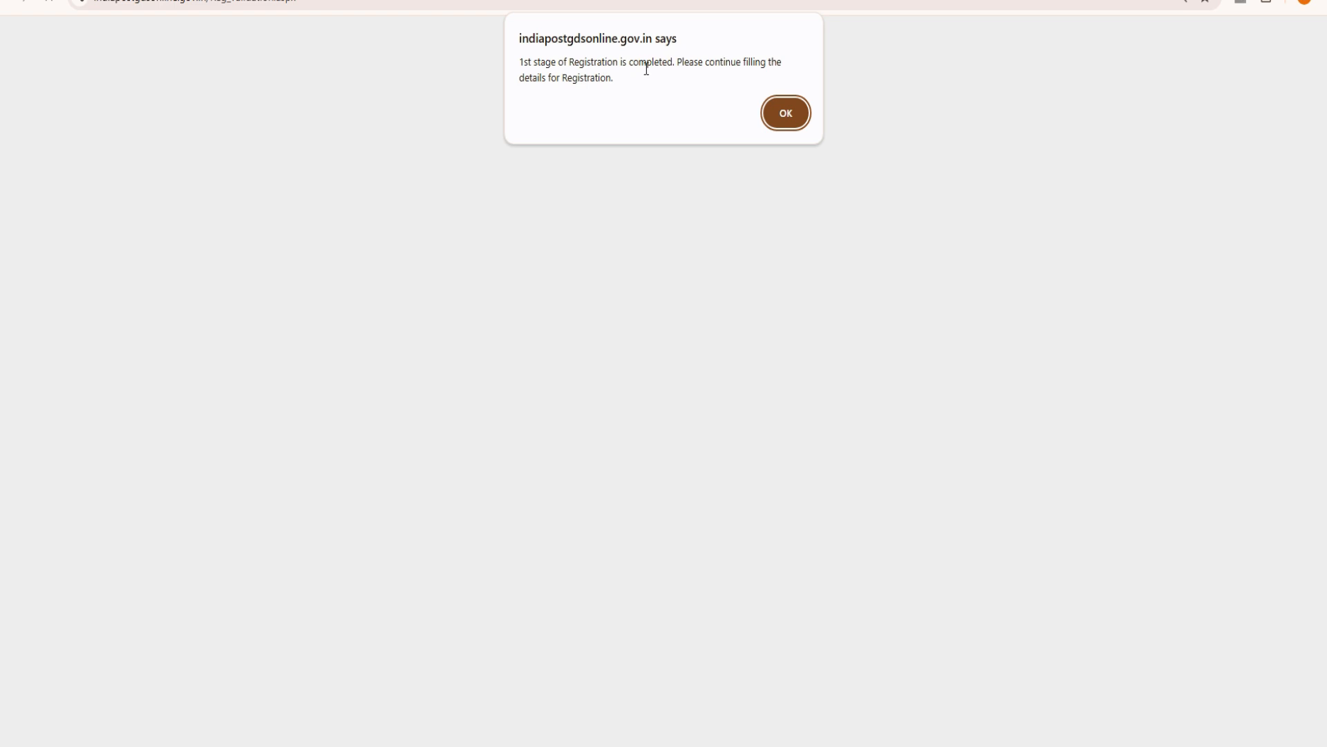
click(792, 122)
- Look at the Aadhaar Number field and answer No to the Person with Disability question
drag(15, 67, 153, 65)
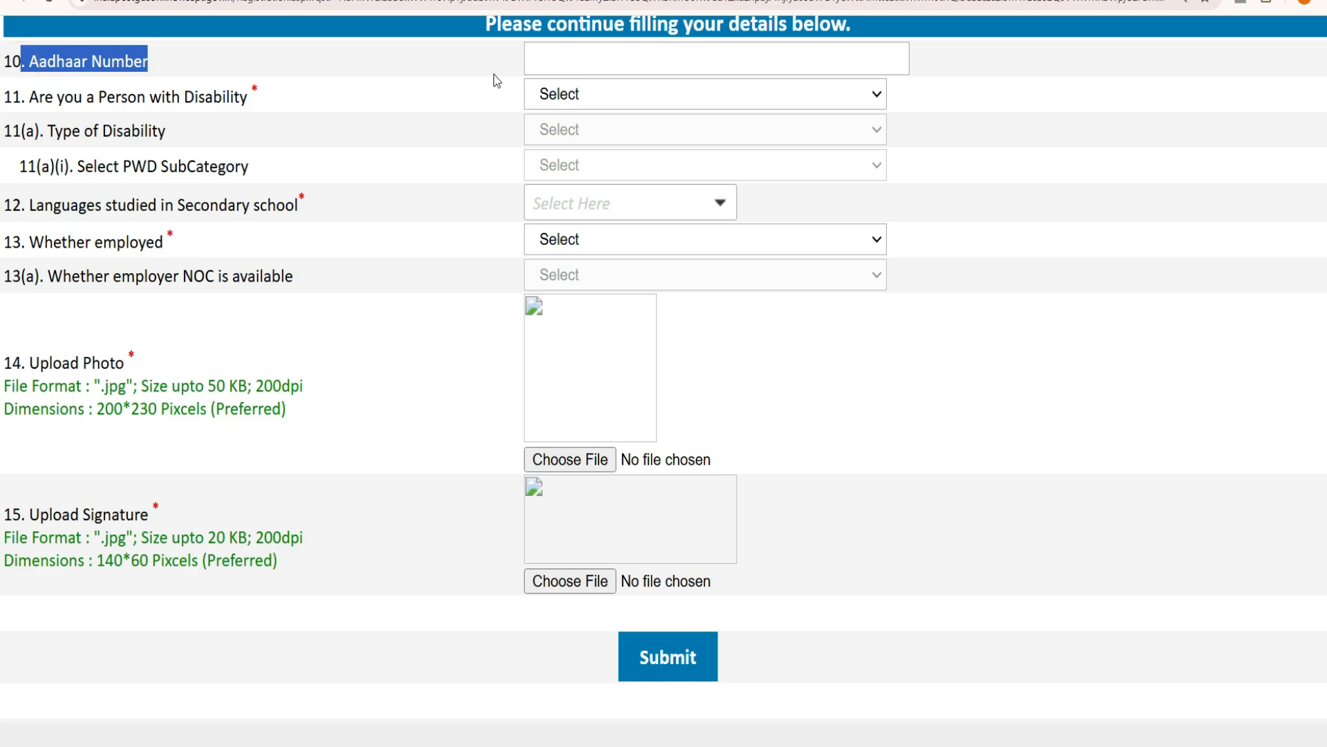
click(540, 61)
click(544, 104)
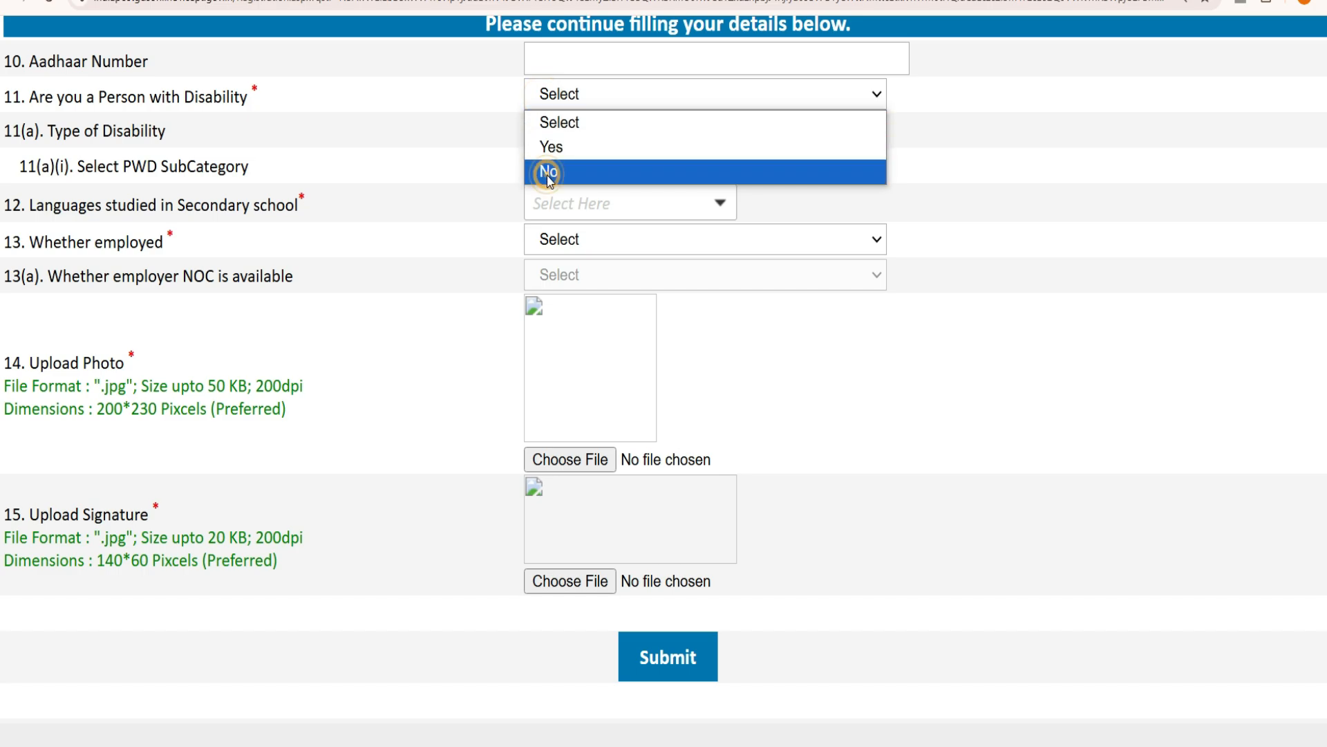
click(549, 170)
- Try answering Yes to the disability question with Category A as the type, and check its PWD subcategory options
click(544, 97)
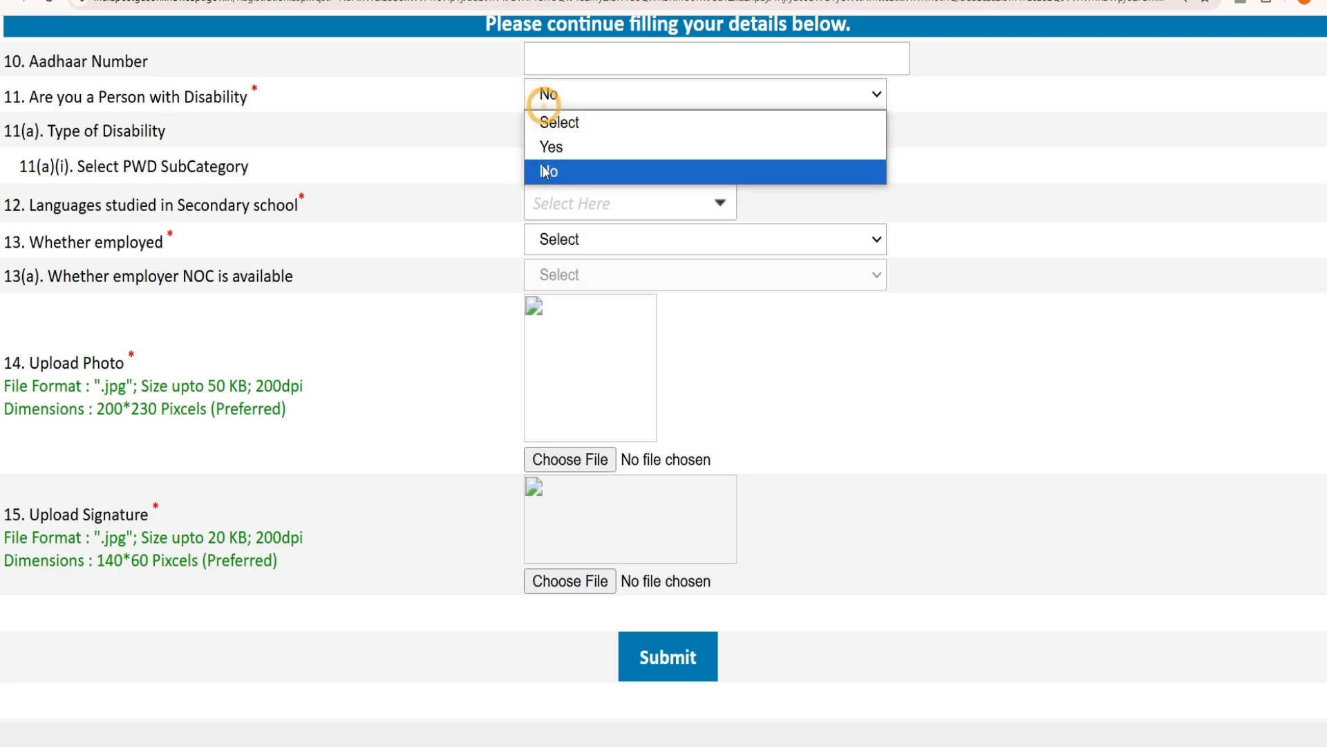
click(545, 147)
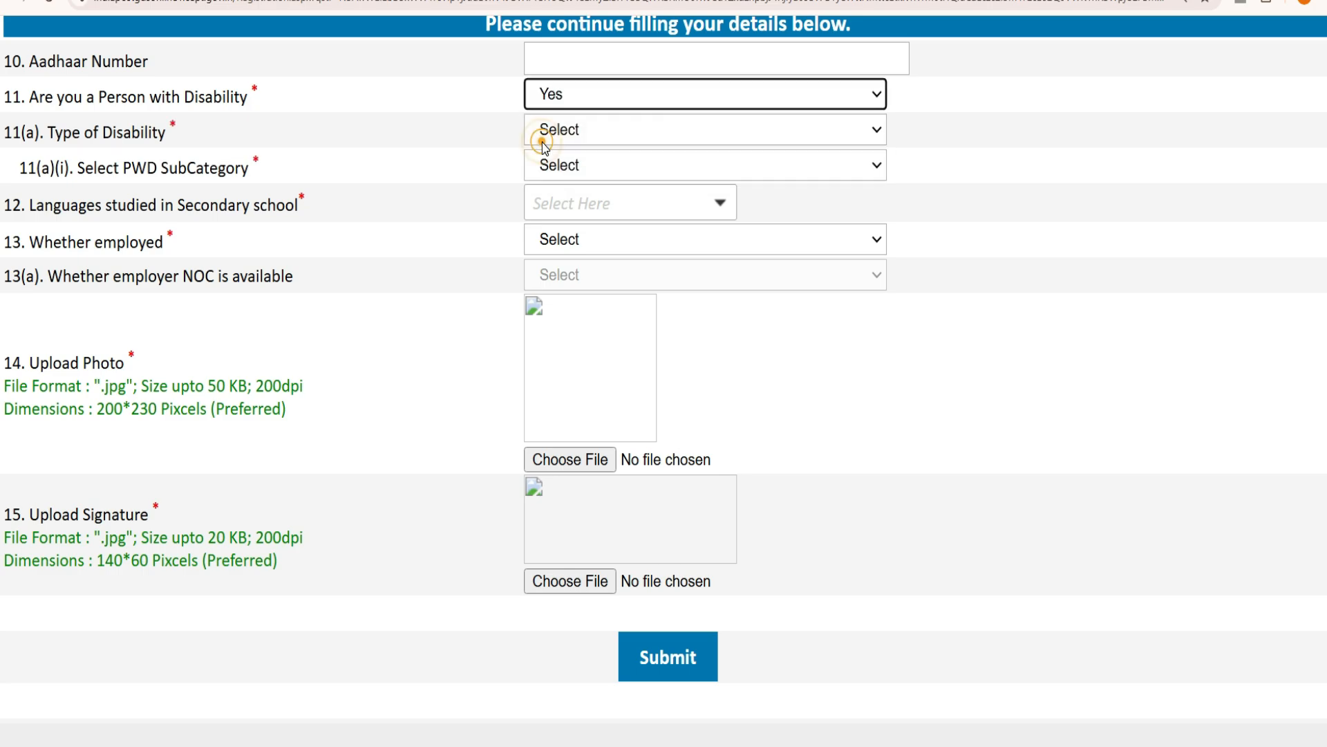
drag(94, 133, 203, 147)
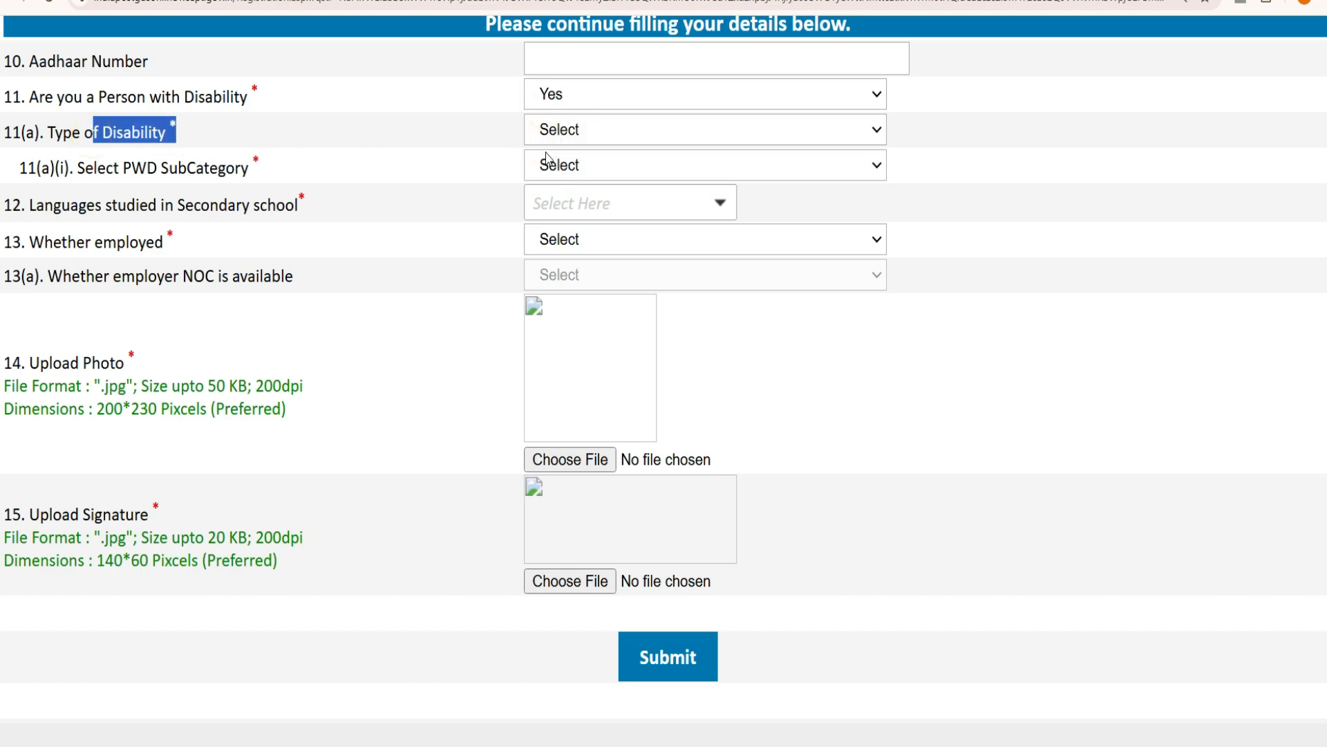
click(548, 129)
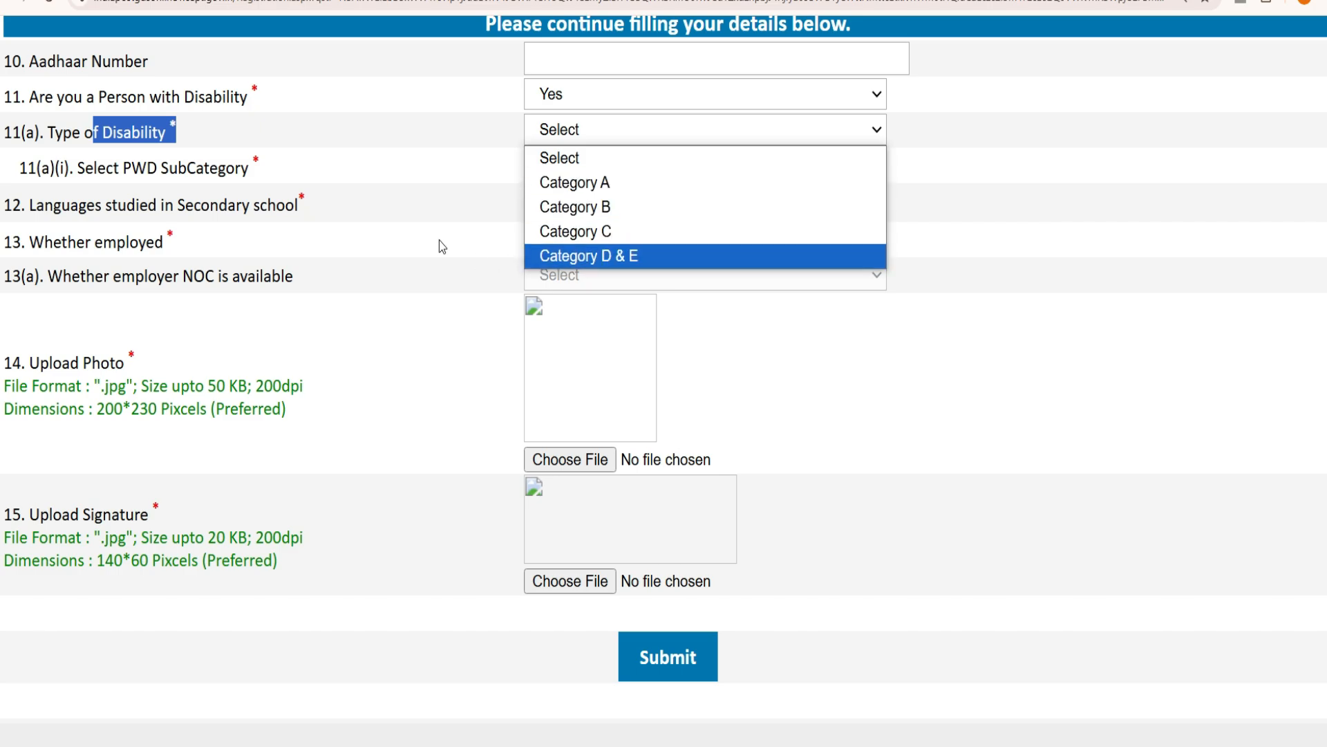
click(390, 143)
click(539, 155)
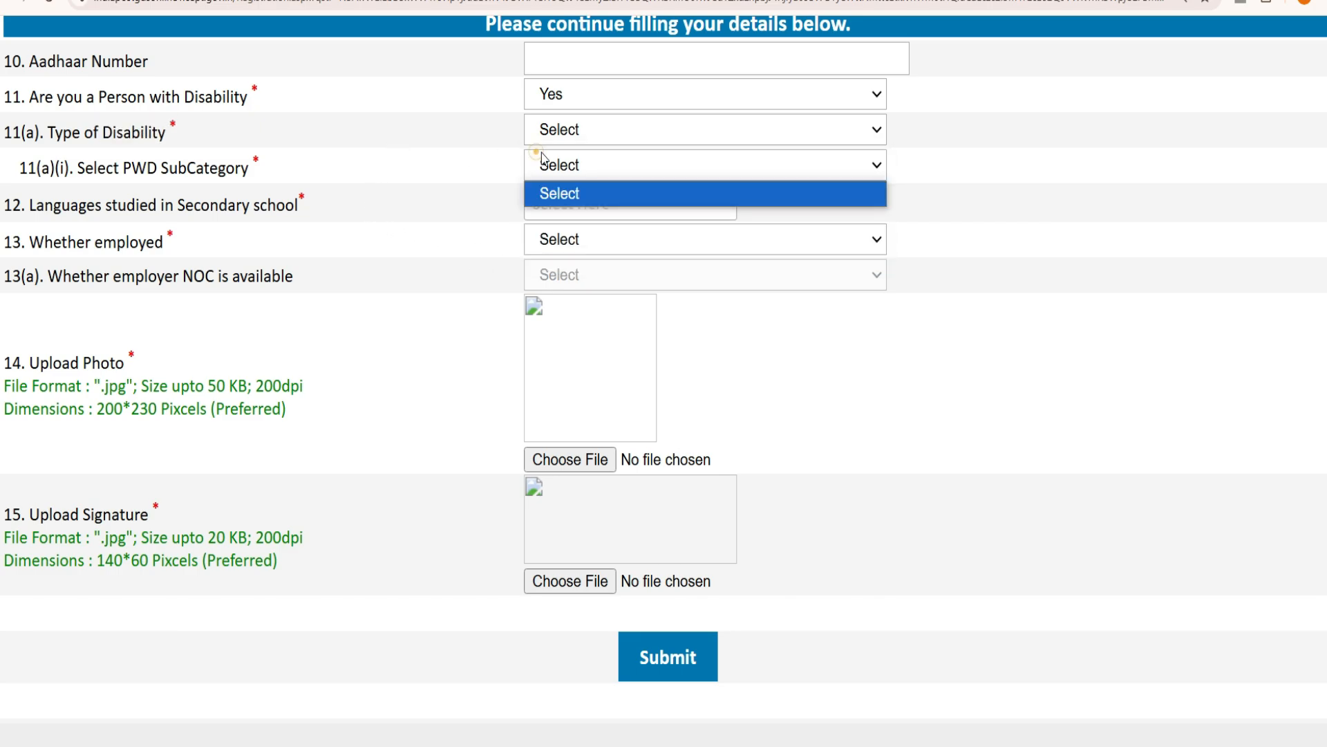
click(544, 130)
click(545, 182)
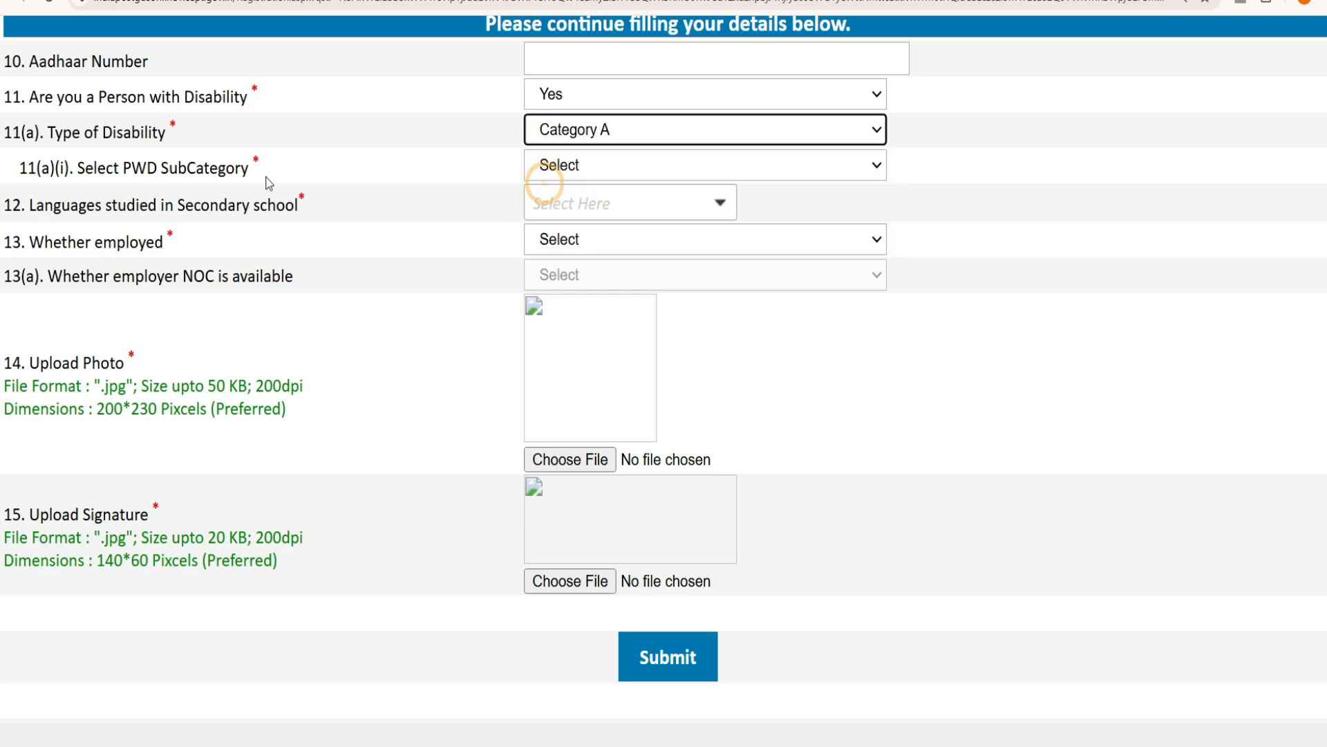
click(534, 167)
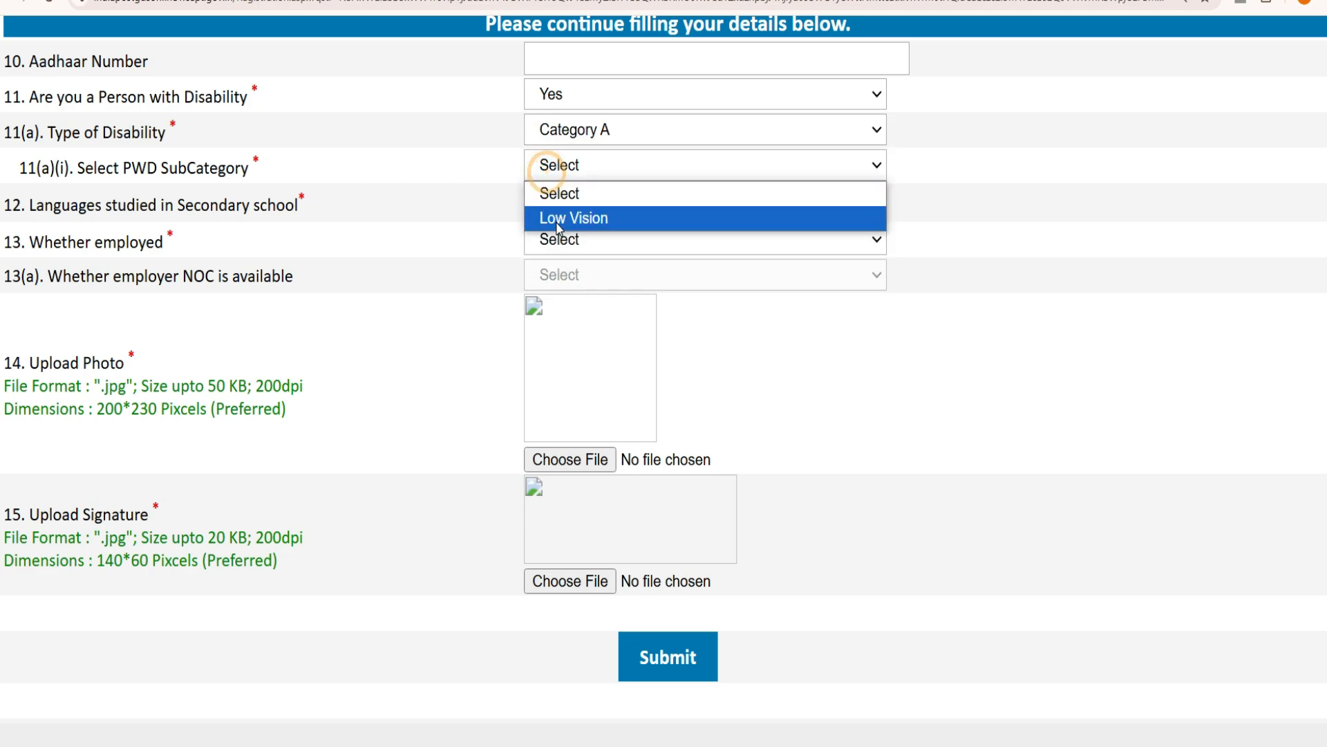
click(466, 204)
- Try Category B and Category D & E as the type of disability, and return the disability answer to No
click(569, 138)
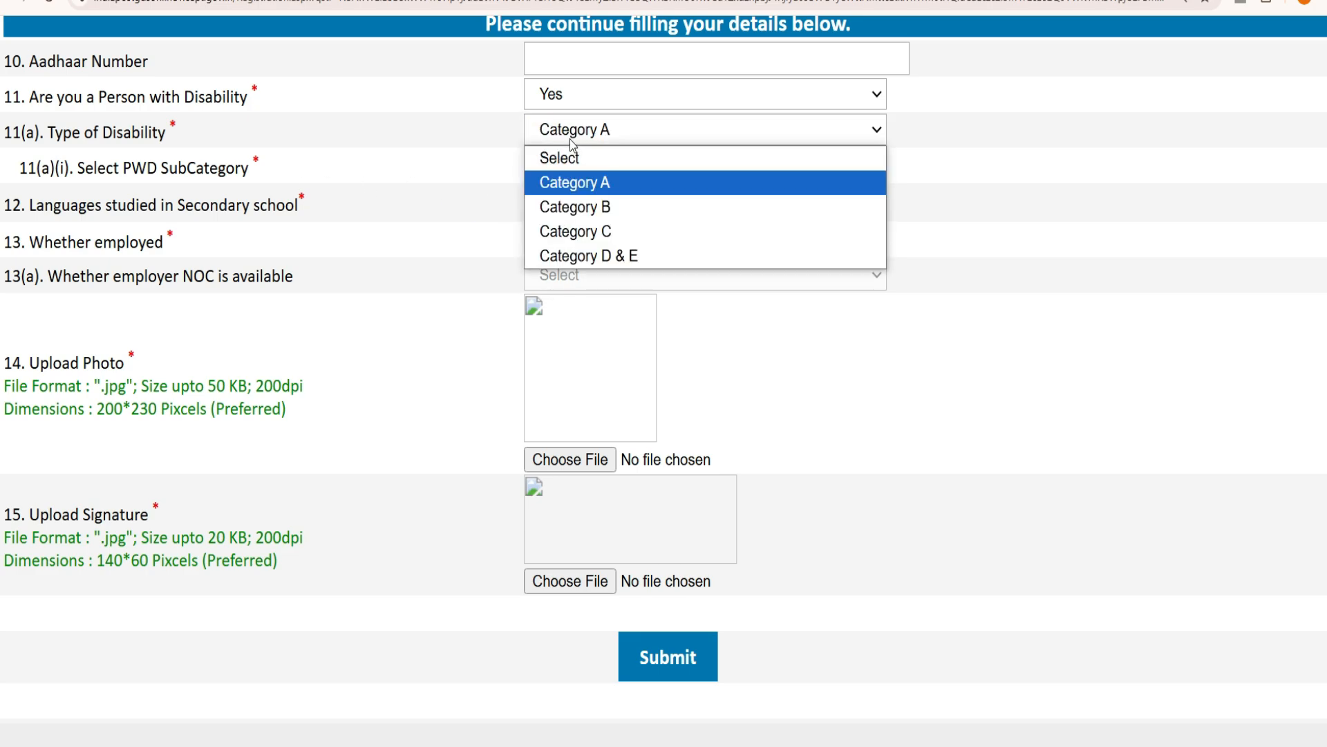
click(563, 205)
click(556, 166)
click(573, 136)
click(573, 138)
click(558, 255)
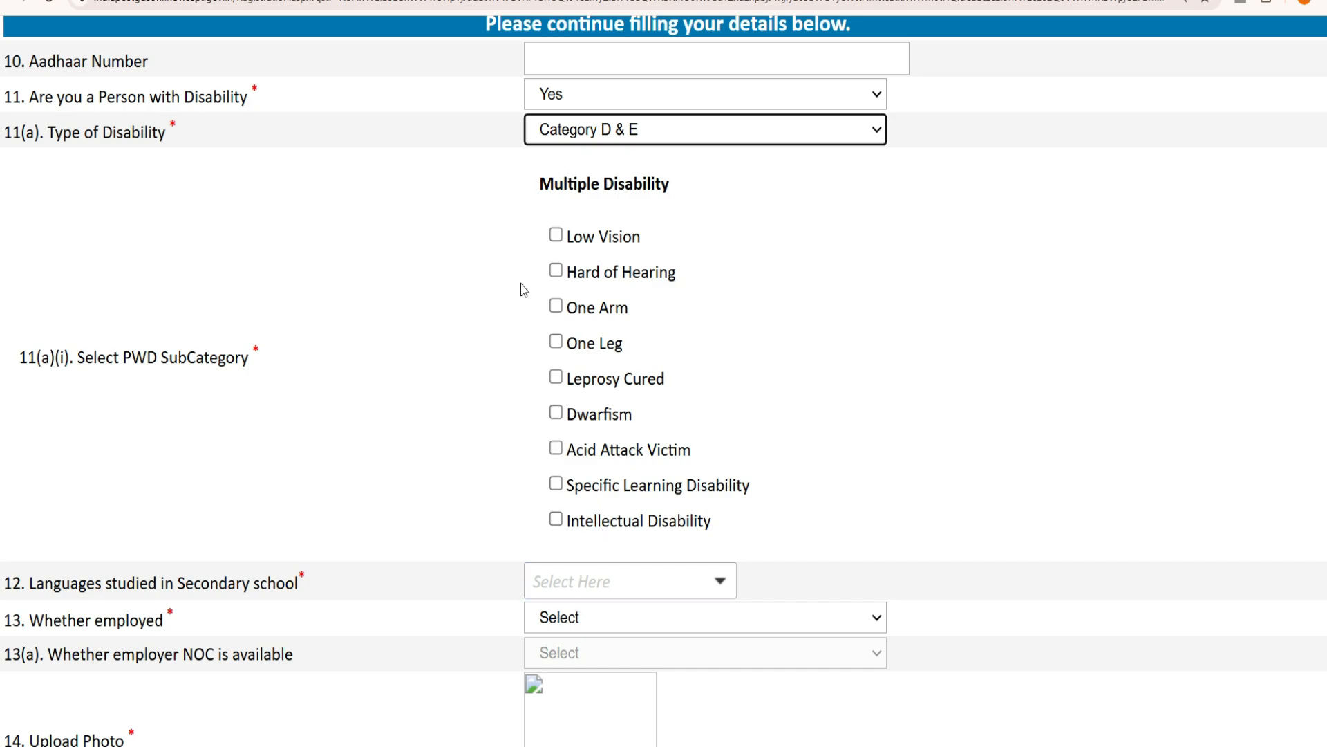
click(560, 134)
click(557, 164)
- Select English and Hindi as the languages studied in secondary school and confirm the selection
drag(4, 206, 309, 189)
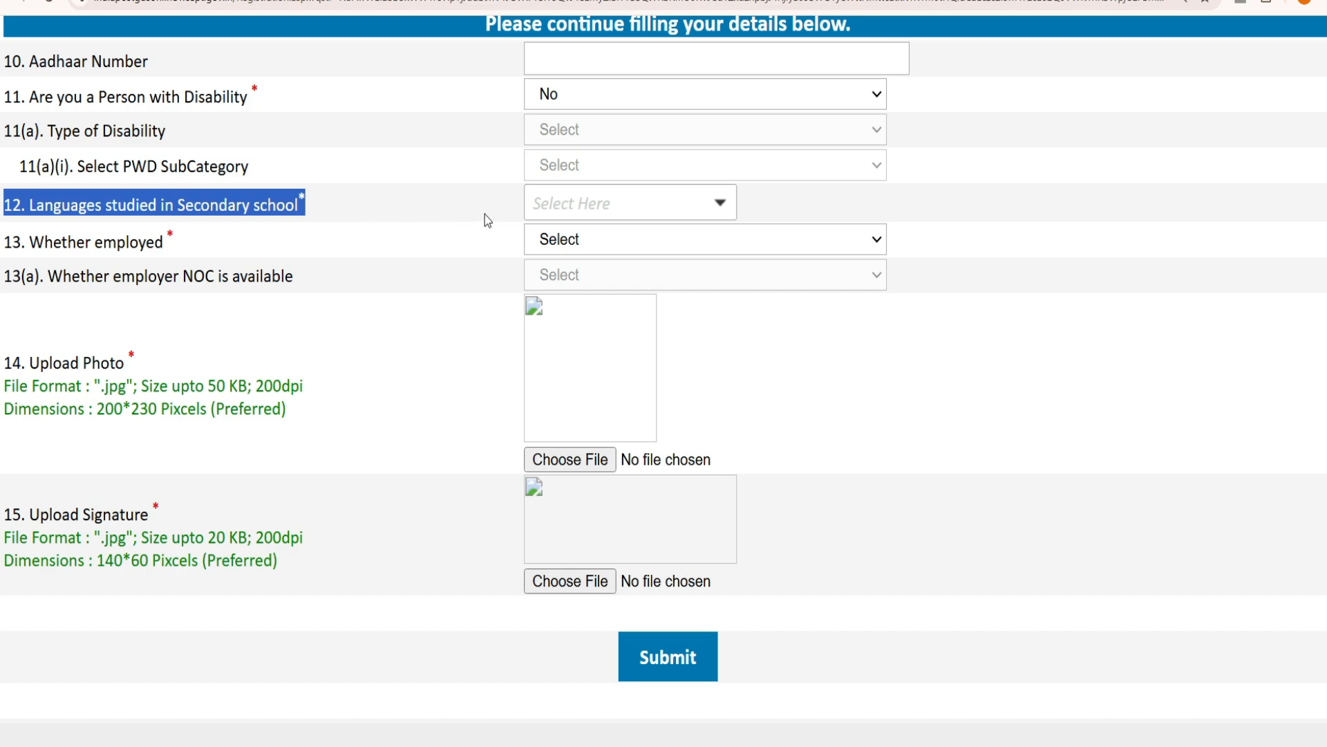
click(605, 210)
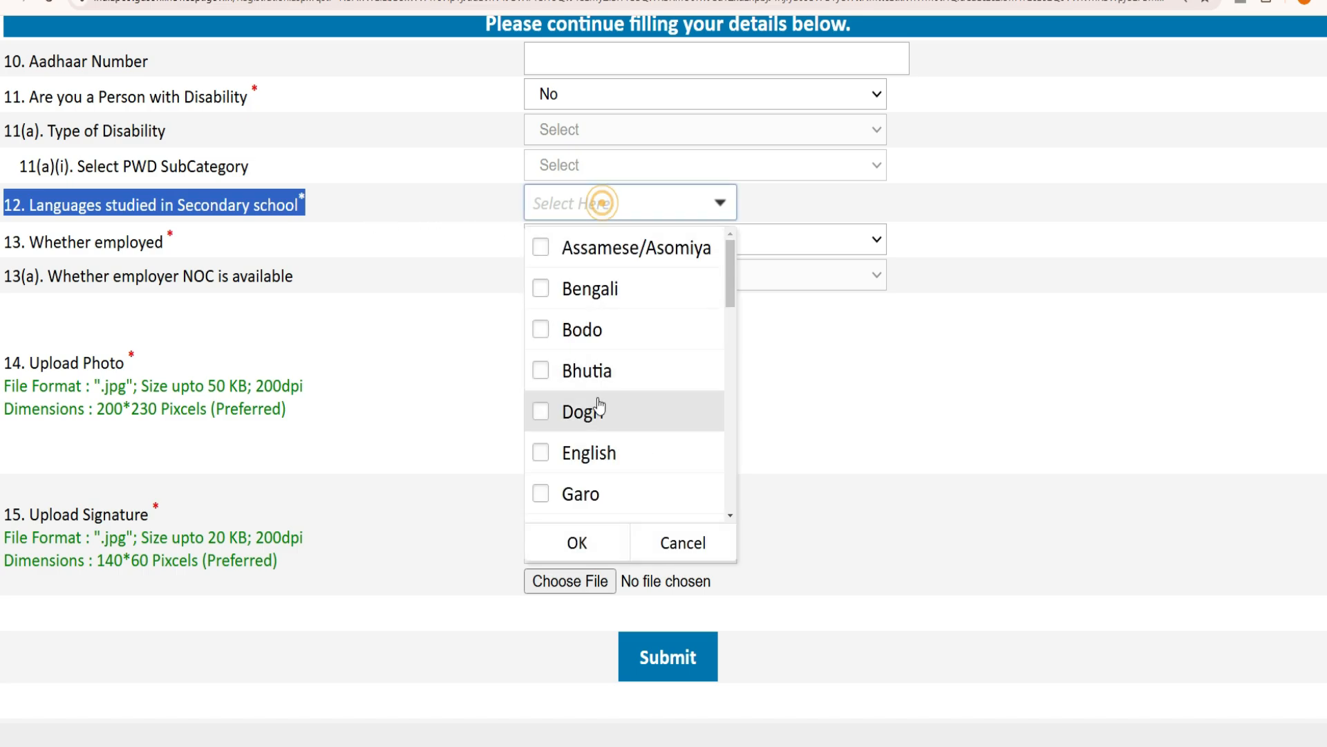
scroll(584, 394, down, 1)
click(541, 374)
scroll(608, 415, down, 3)
click(536, 343)
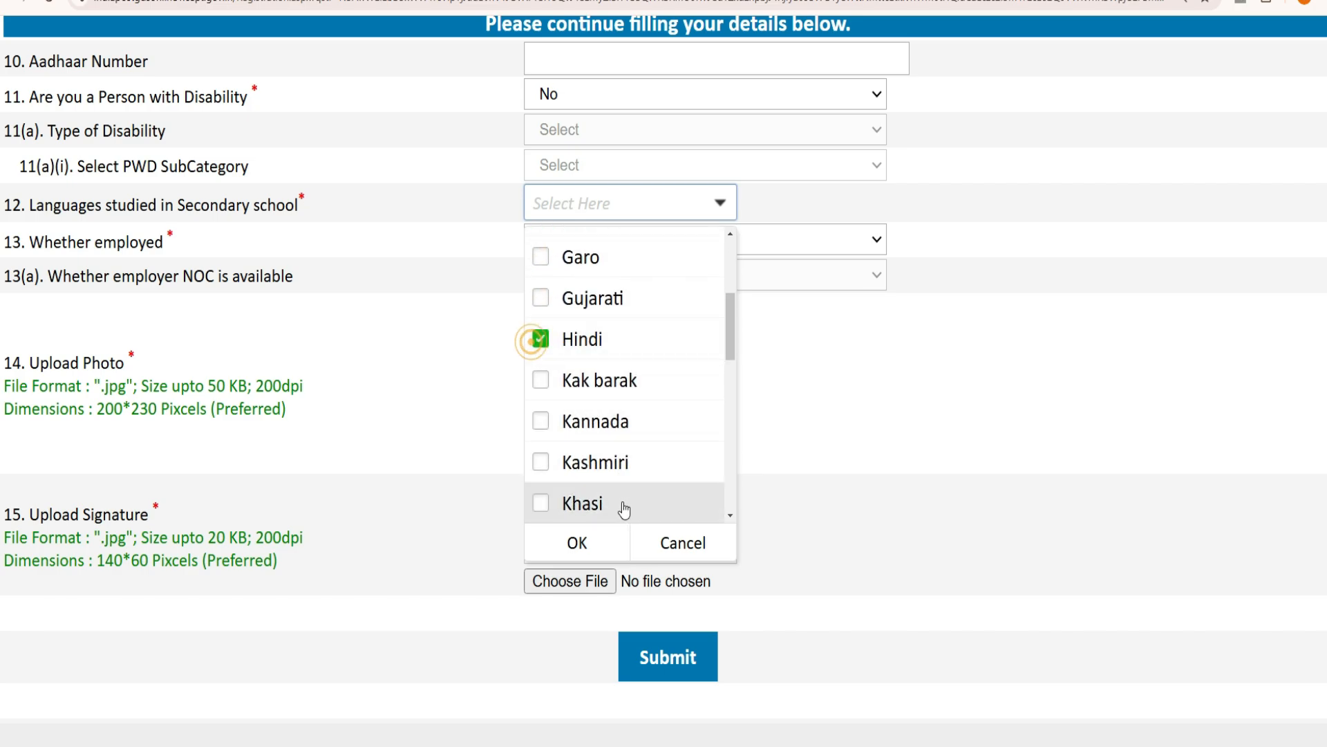
scroll(616, 477, down, 4)
scroll(579, 415, down, 5)
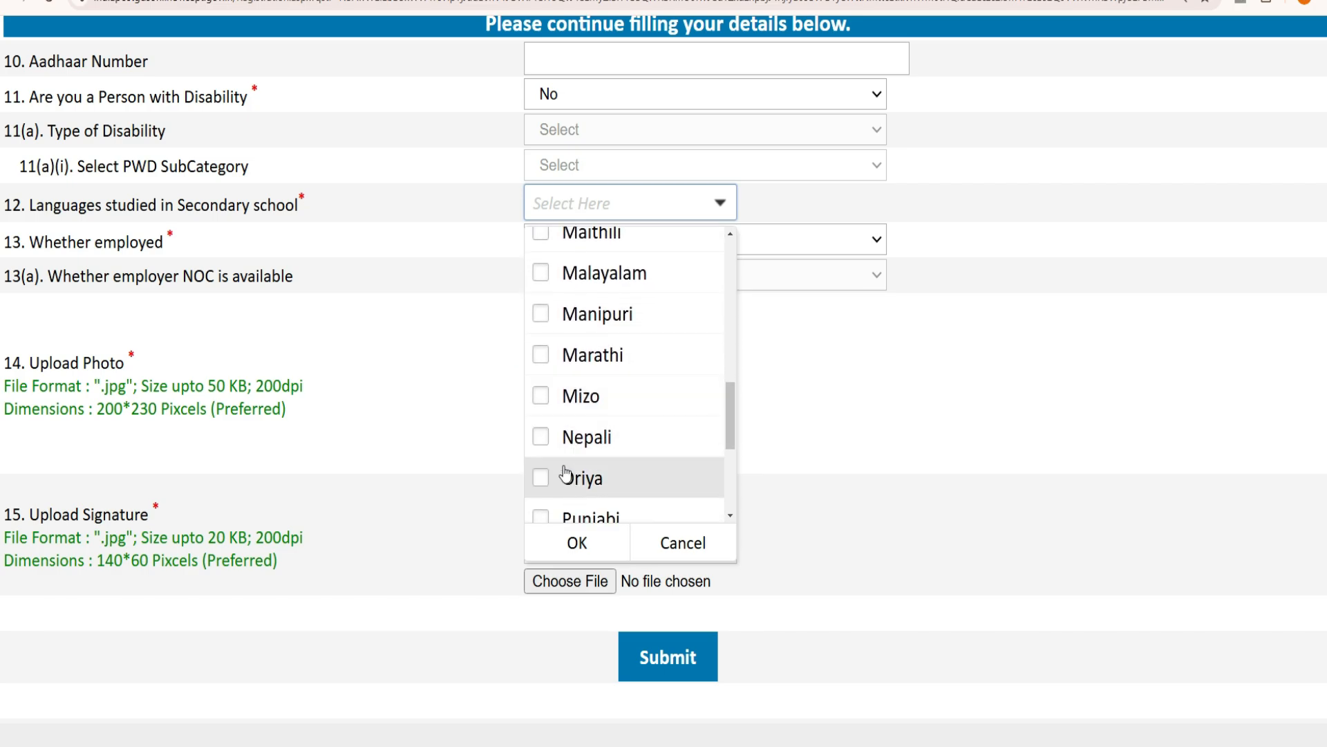
scroll(624, 477, down, 2)
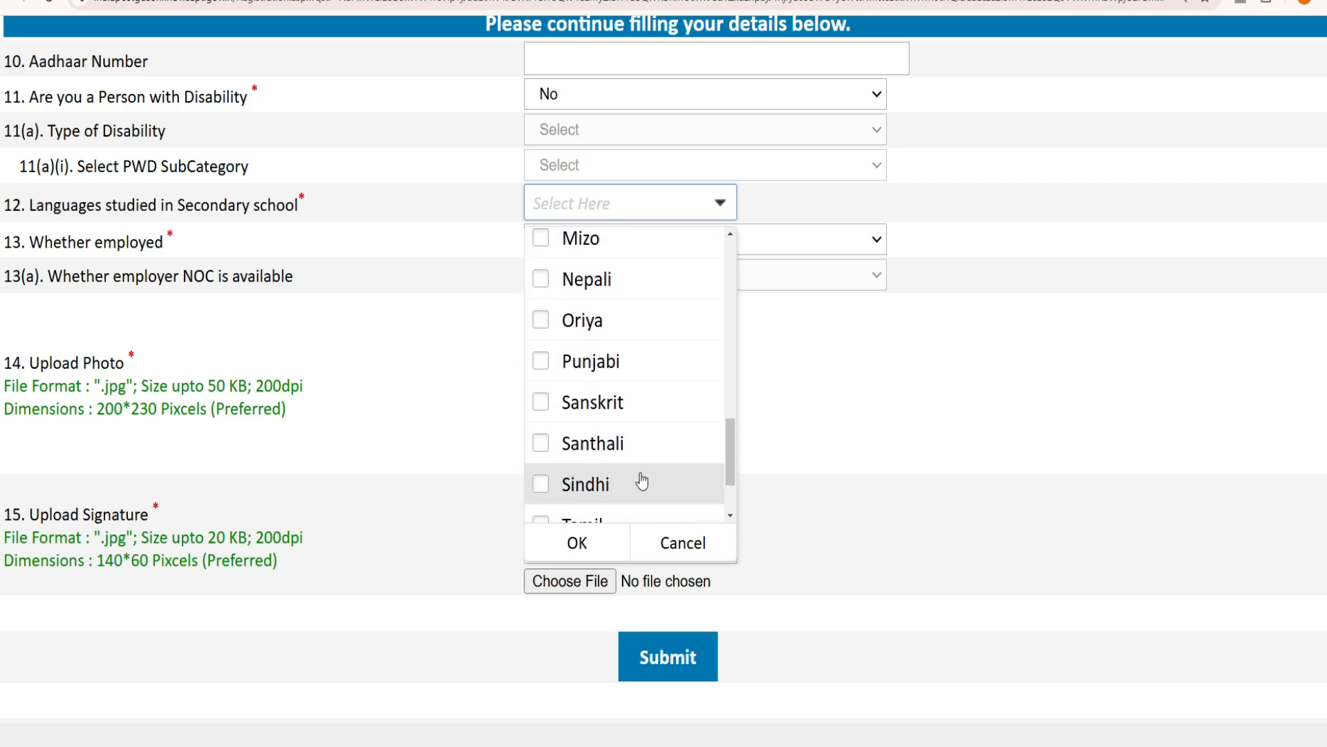
scroll(625, 484, down, 4)
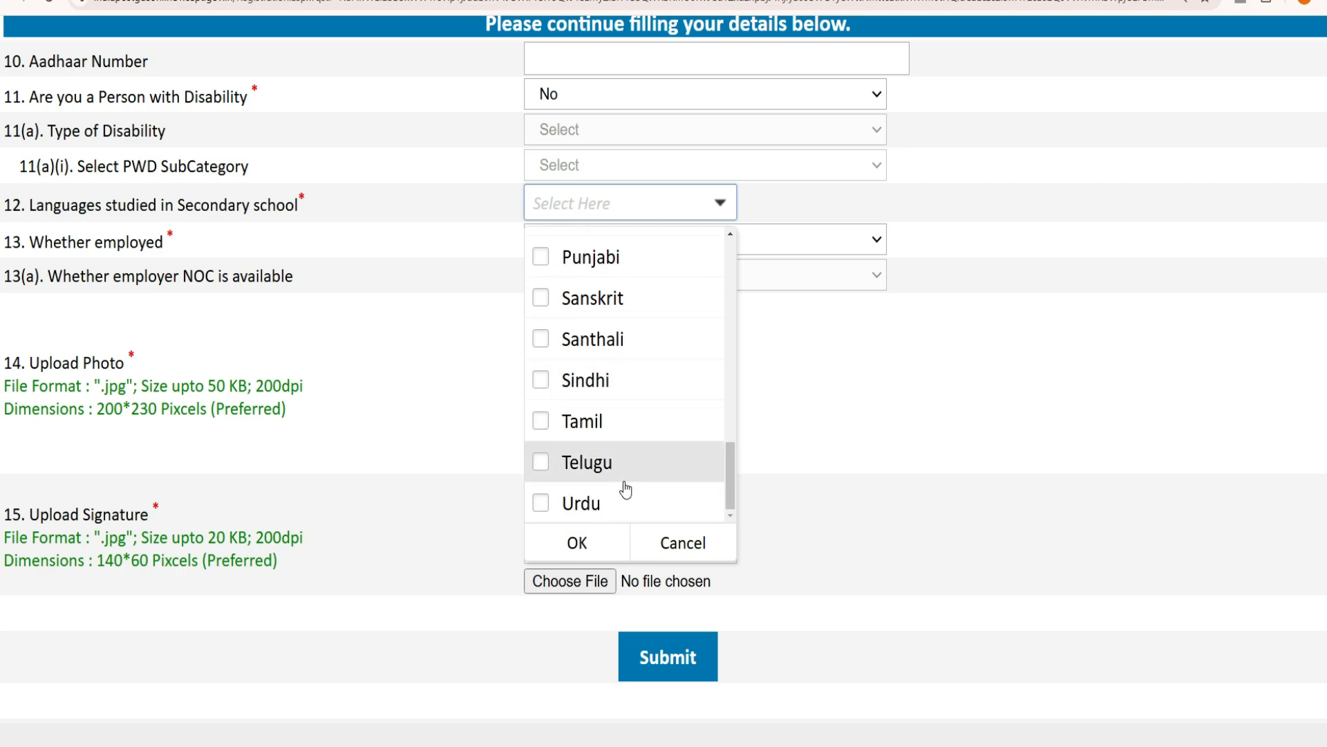
click(582, 546)
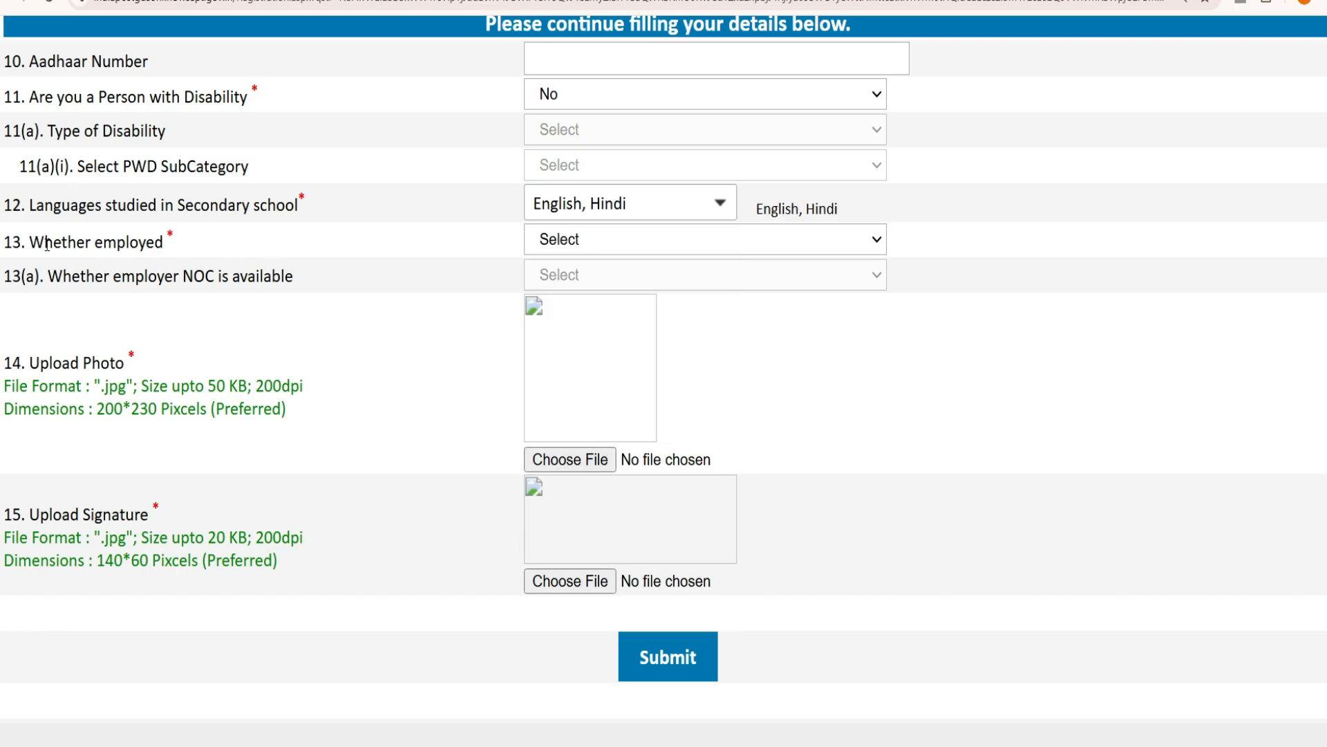
- Try answering Yes to Whether employed and Yes to the employer NOC availability question
drag(44, 242, 196, 242)
click(600, 242)
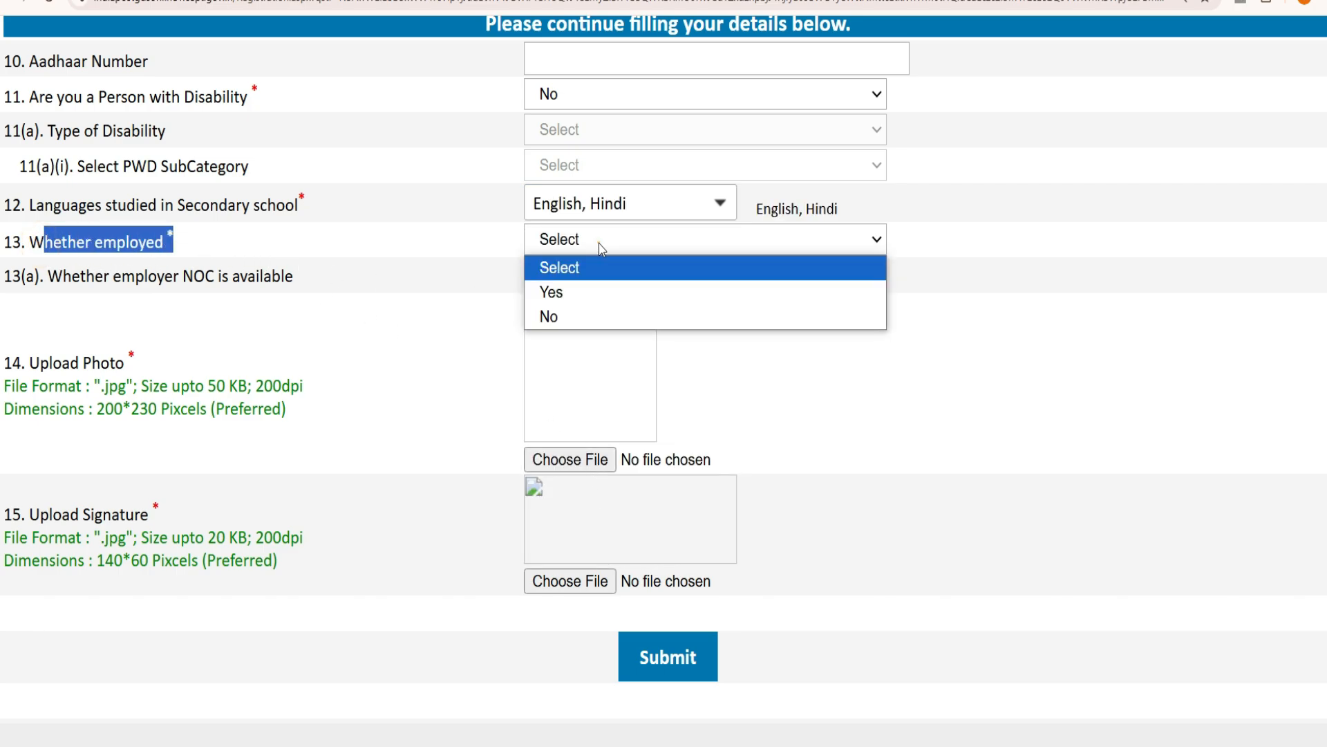
click(576, 288)
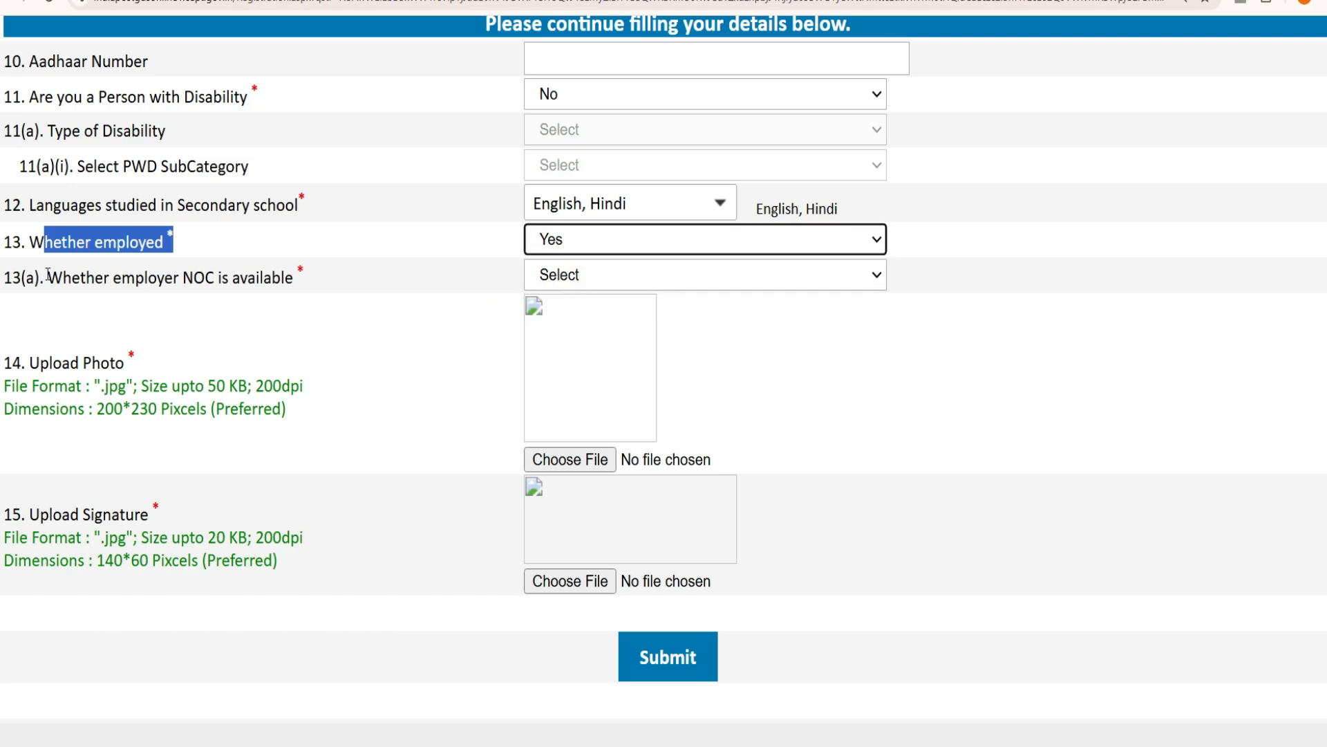
drag(49, 280, 84, 279)
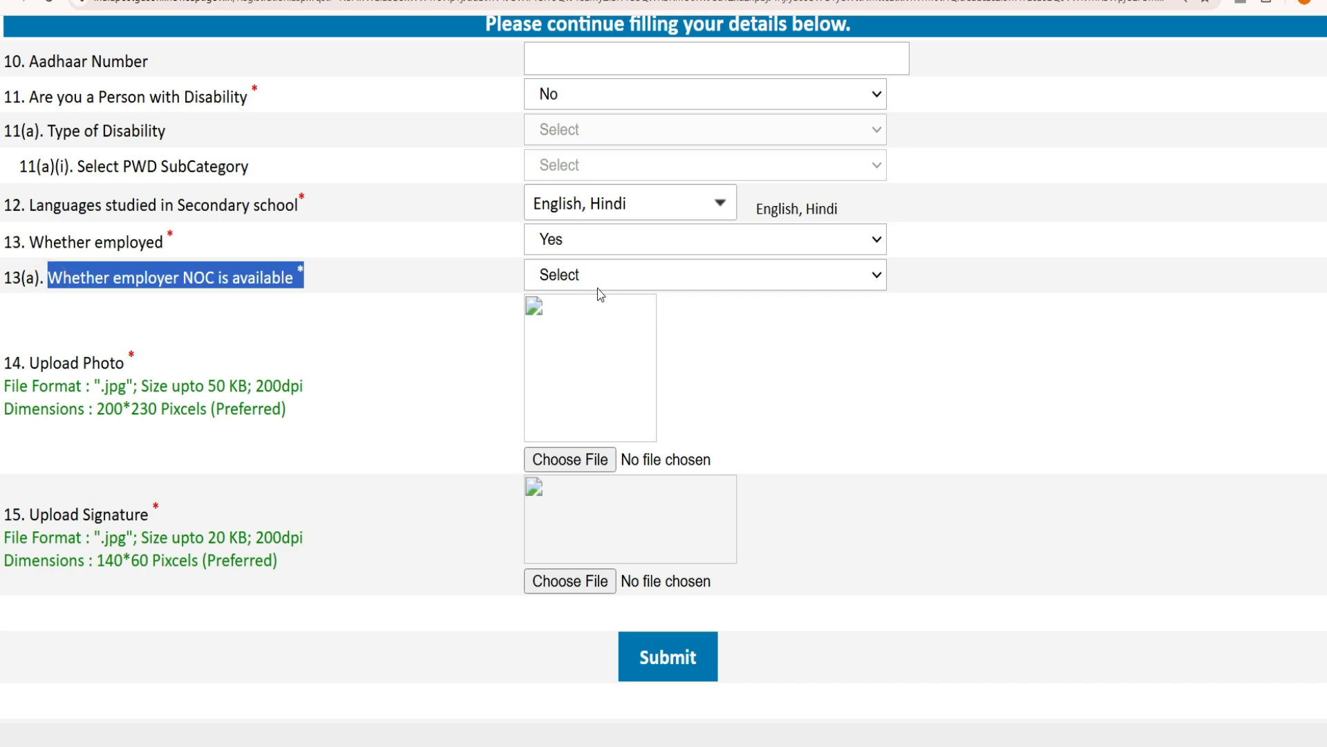
click(615, 274)
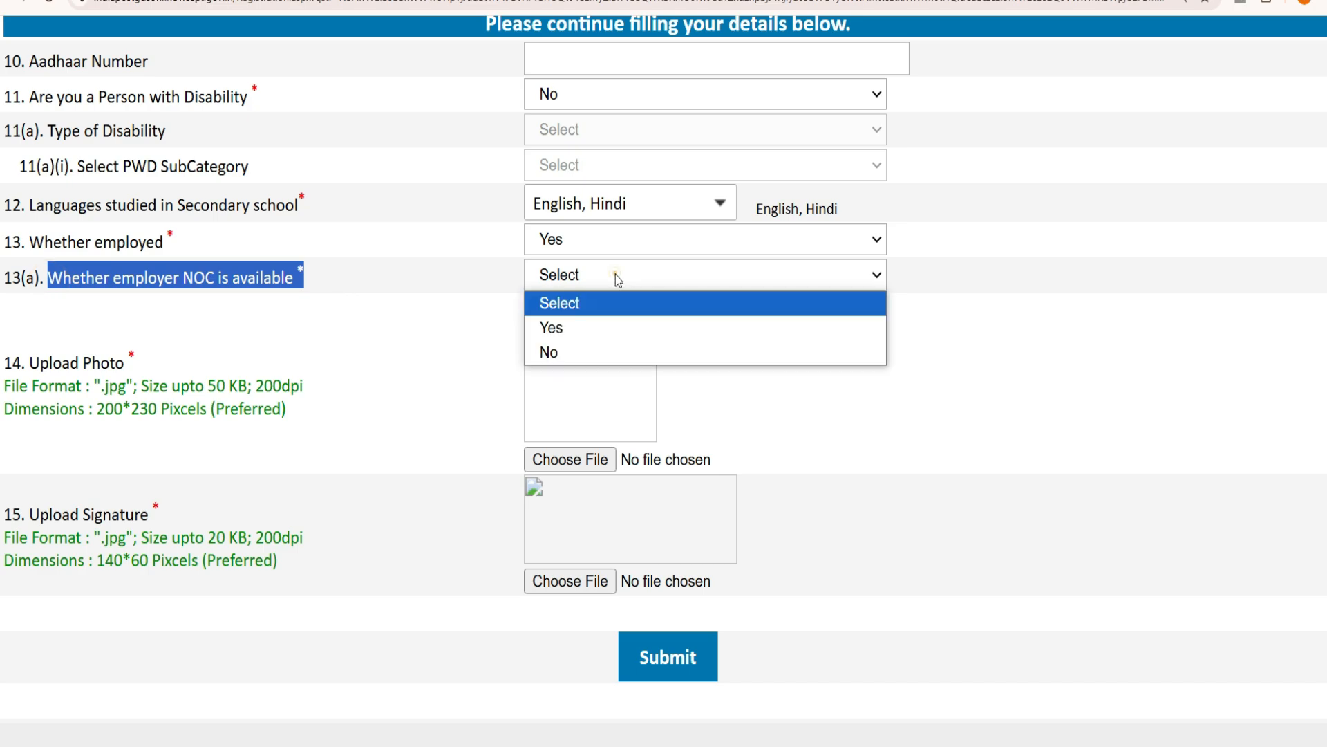
click(563, 331)
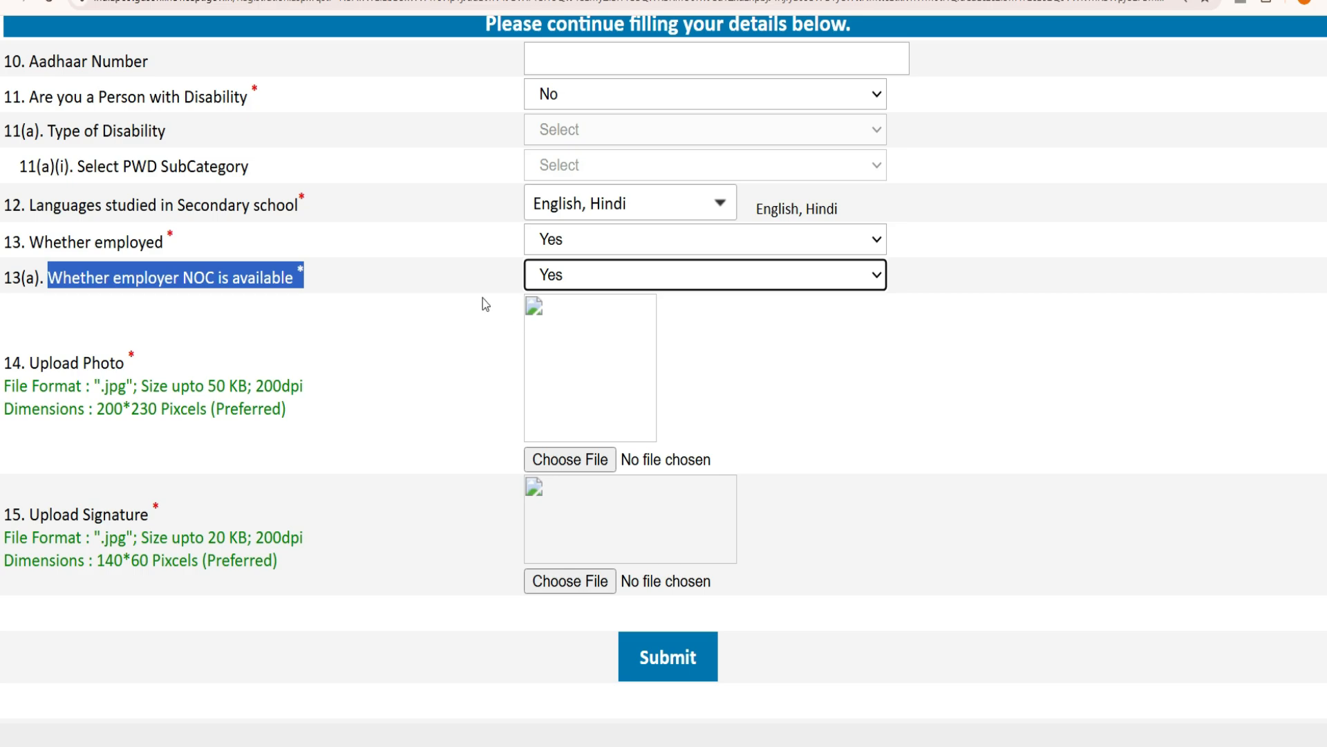
- Set the Whether employed answer to No
click(571, 237)
click(549, 315)
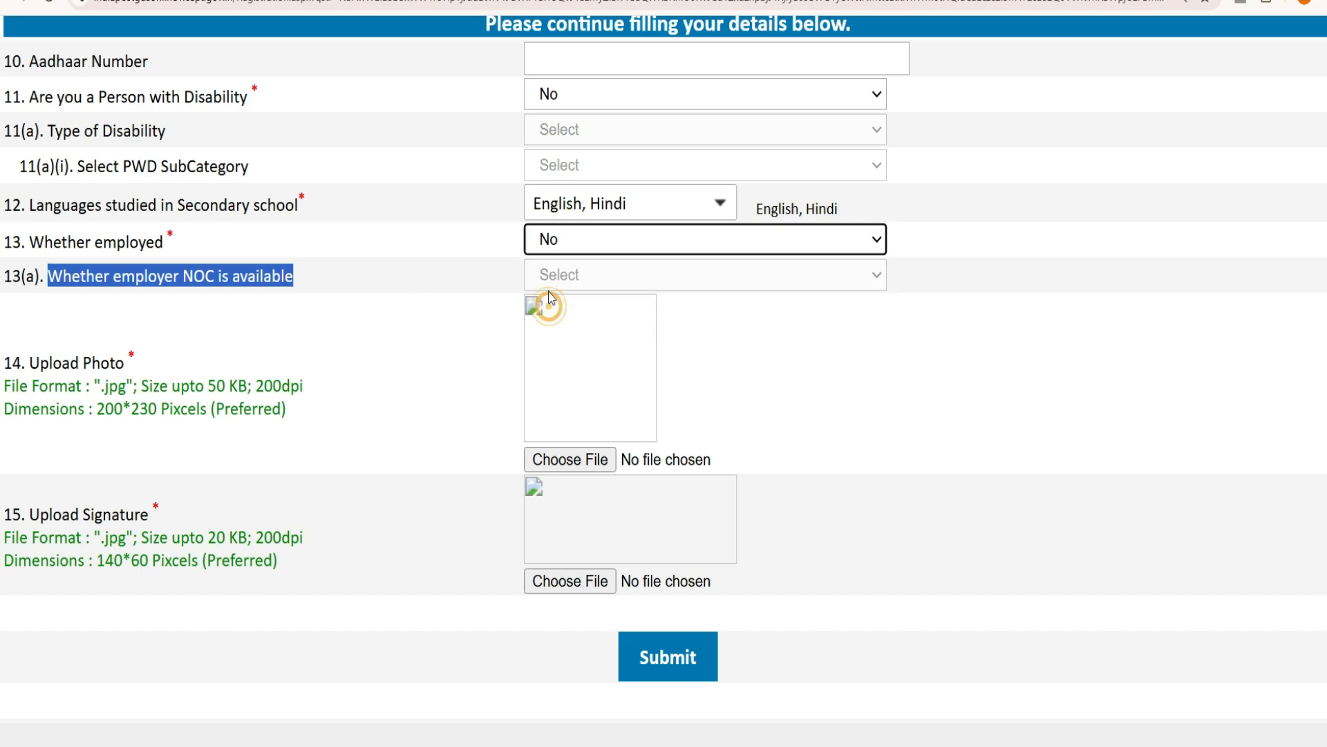
- Examine the file format and size requirements for the photo and signature uploads, their file choosers and the form's submission option
drag(13, 357, 191, 347)
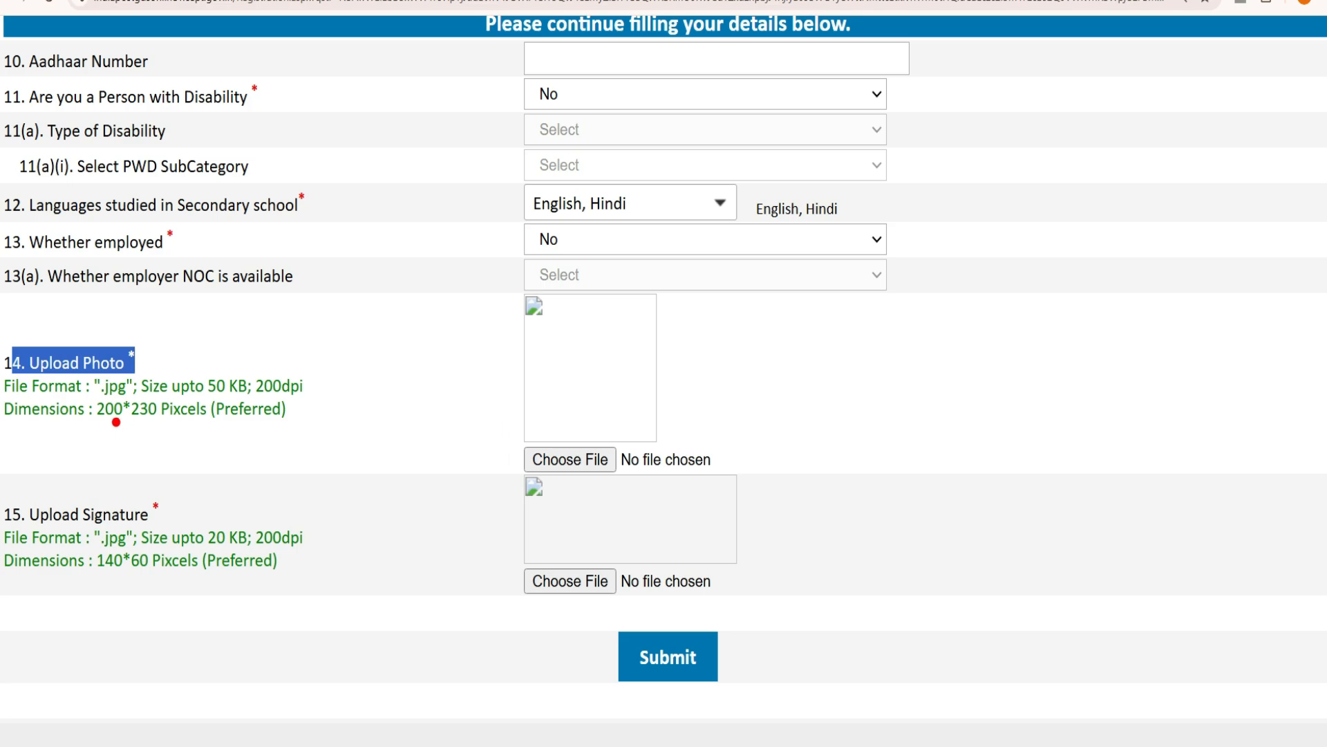
drag(212, 368, 234, 361)
drag(255, 361, 284, 342)
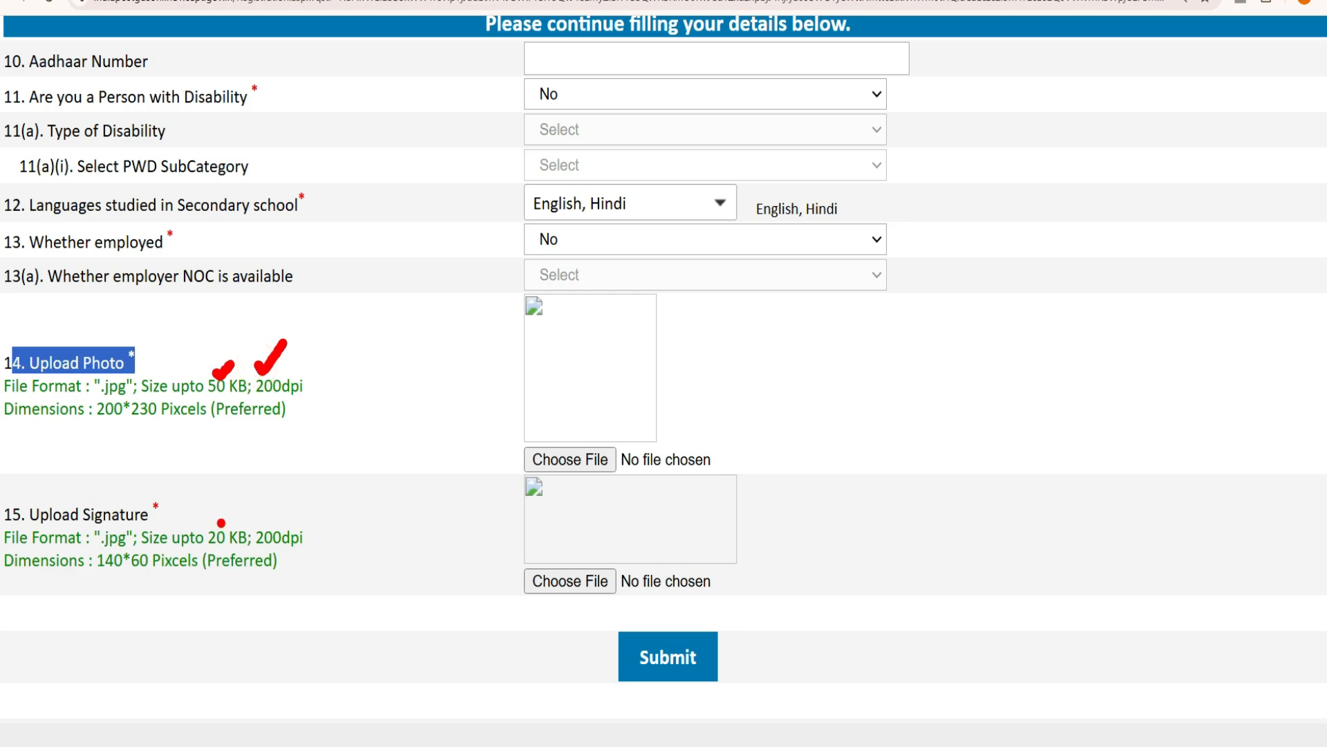
drag(222, 525, 251, 510)
drag(533, 436, 581, 415)
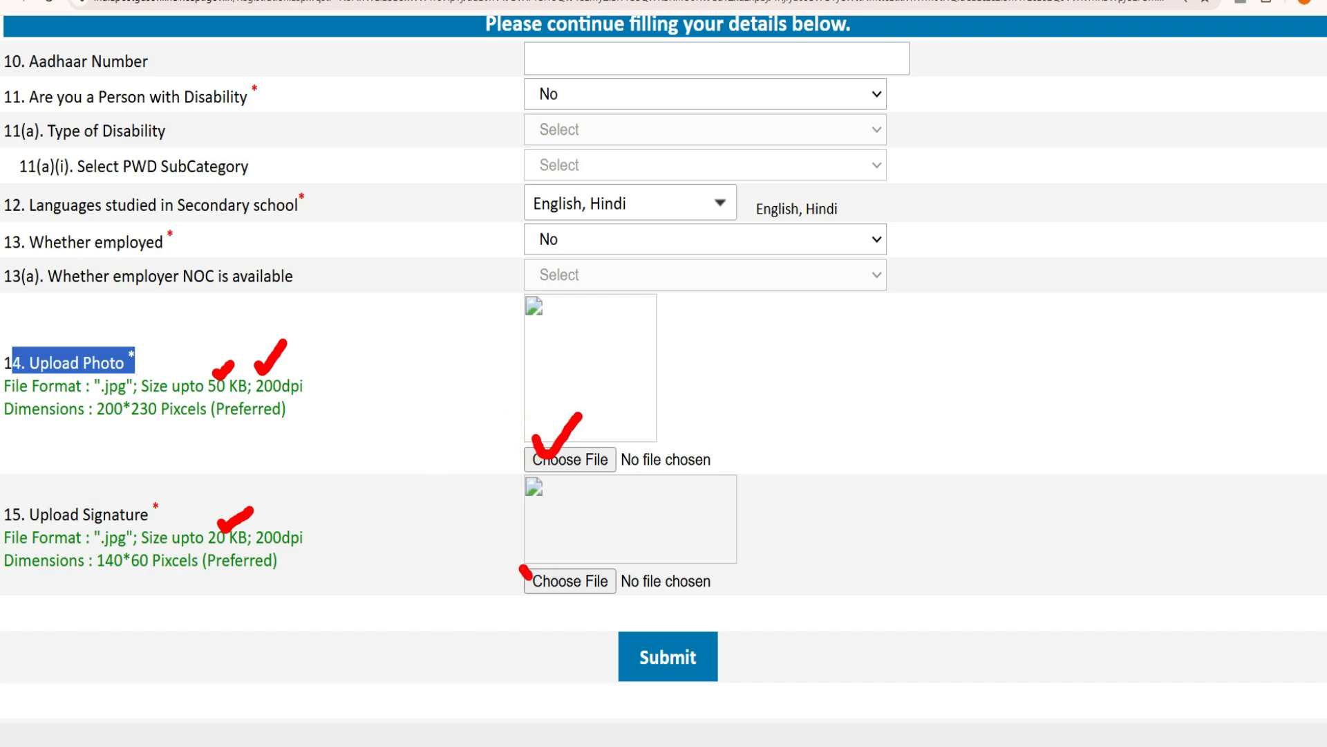
drag(523, 569, 563, 540)
mouse_move(588, 629)
mouse_down()
mouse_move(563, 695)
mouse_move(788, 640)
mouse_move(574, 620)
mouse_up()
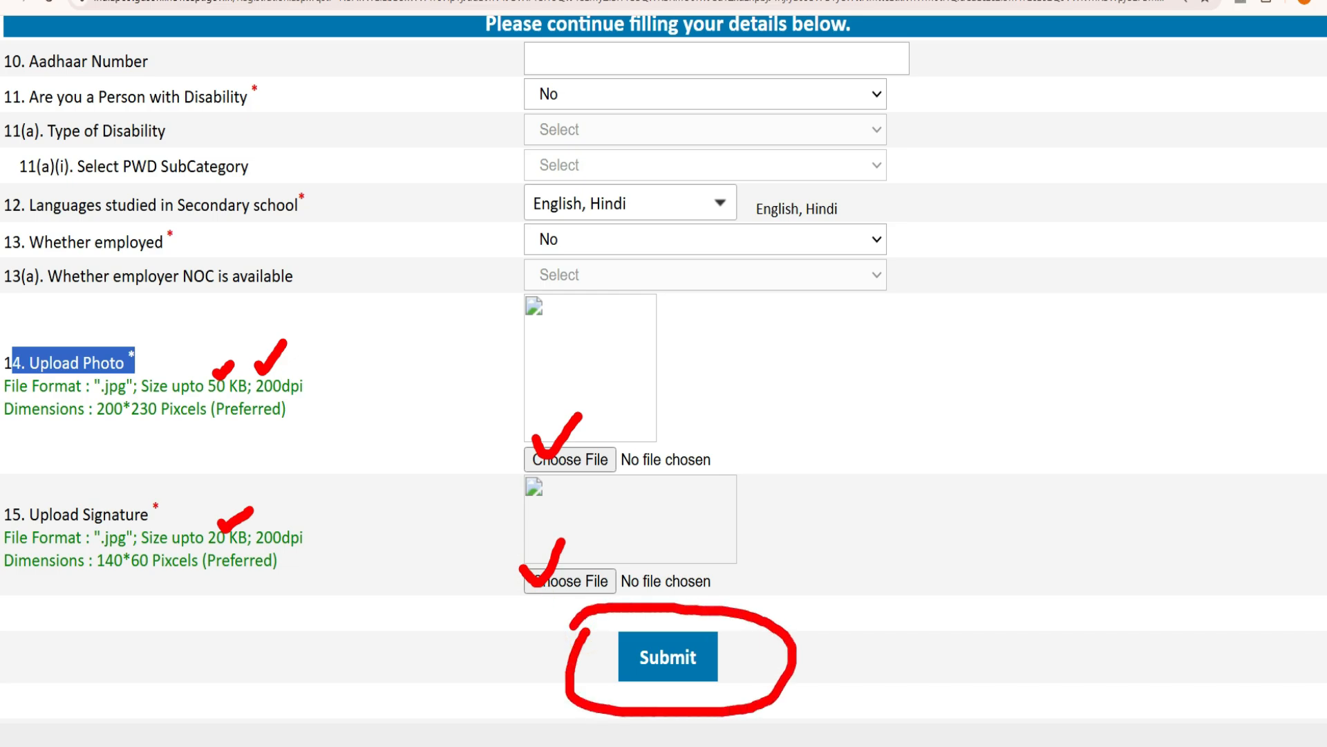
drag(656, 632, 721, 585)
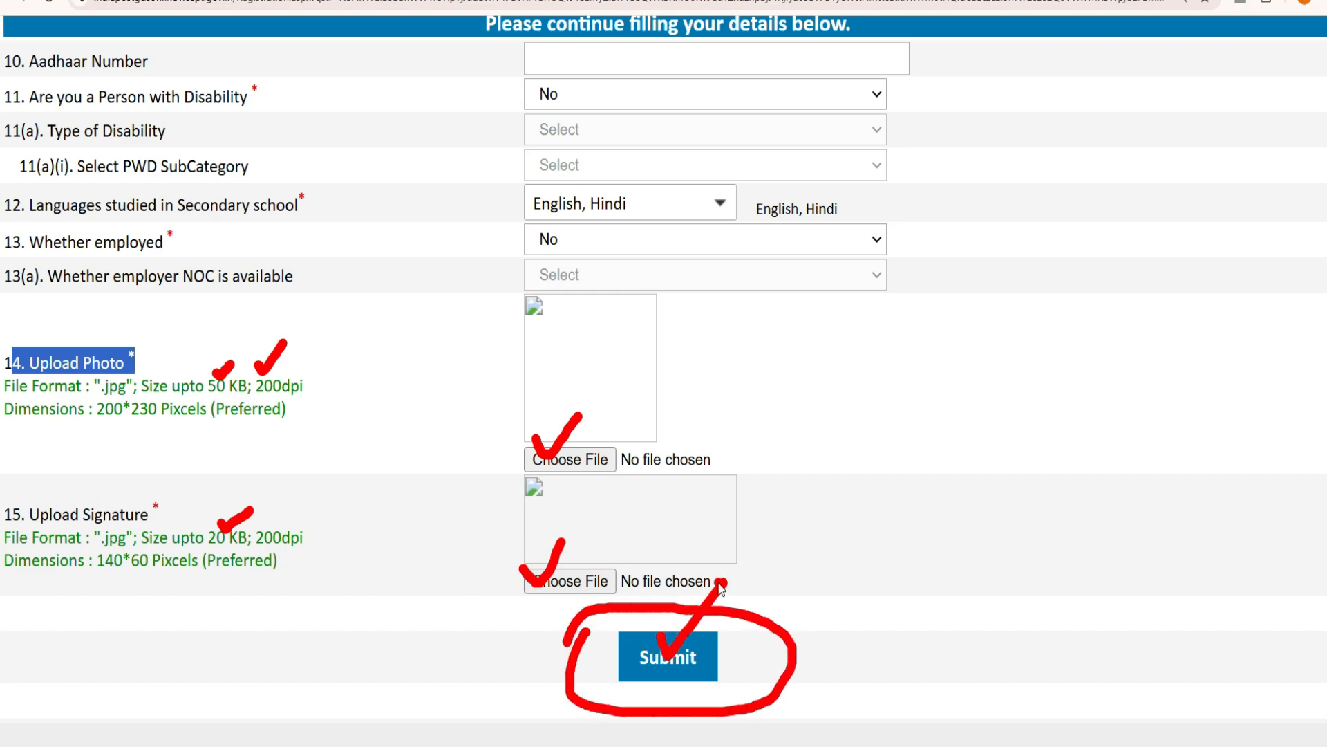
- Submit the registration form, accept the no-duplicate-registration declaration under the Registration Details and submit the final registration
click(668, 656)
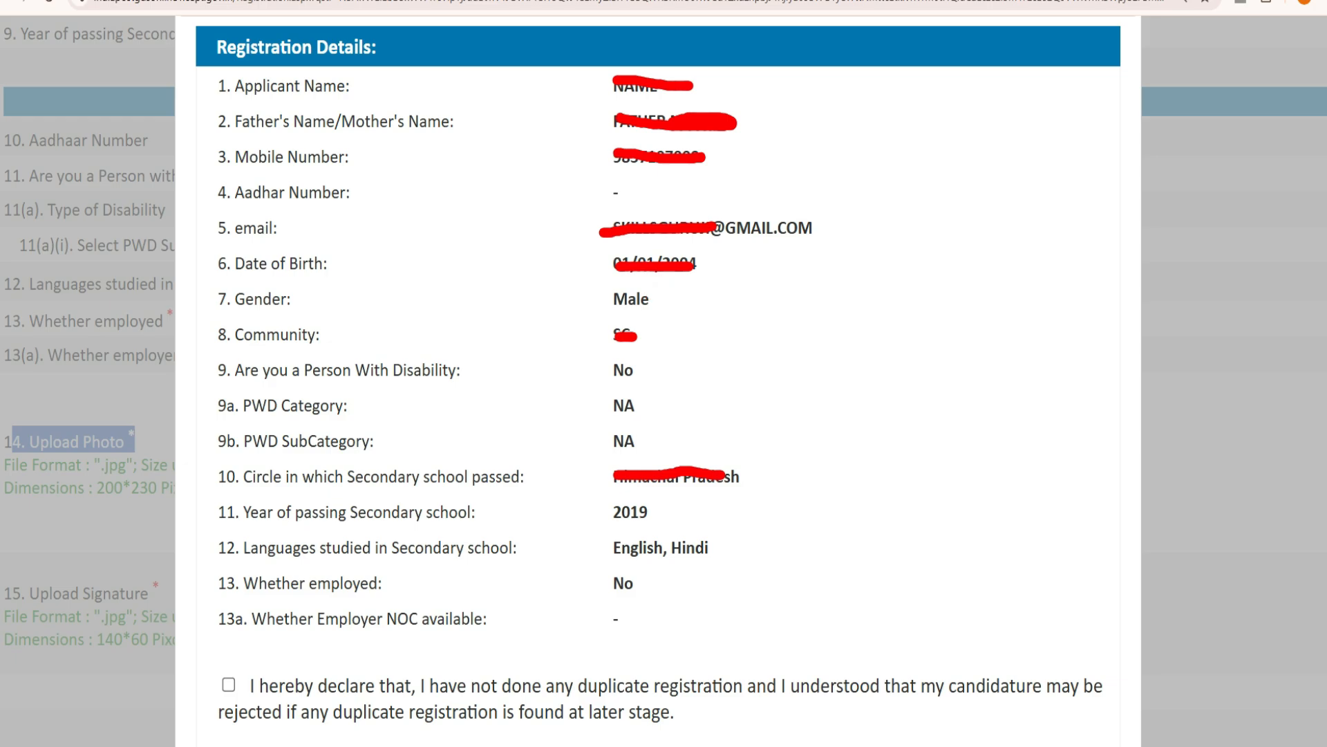
drag(208, 46, 261, 35)
click(228, 684)
scroll(577, 721, down, 1)
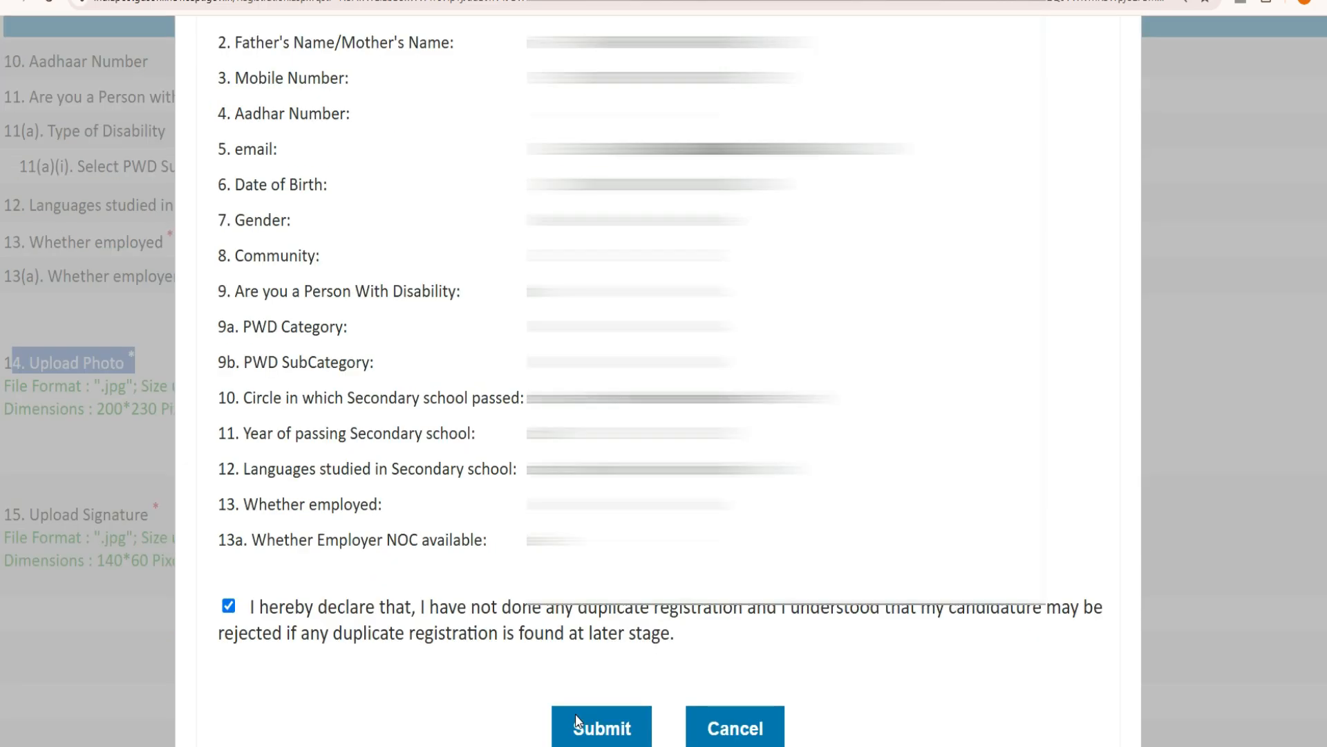
click(578, 721)
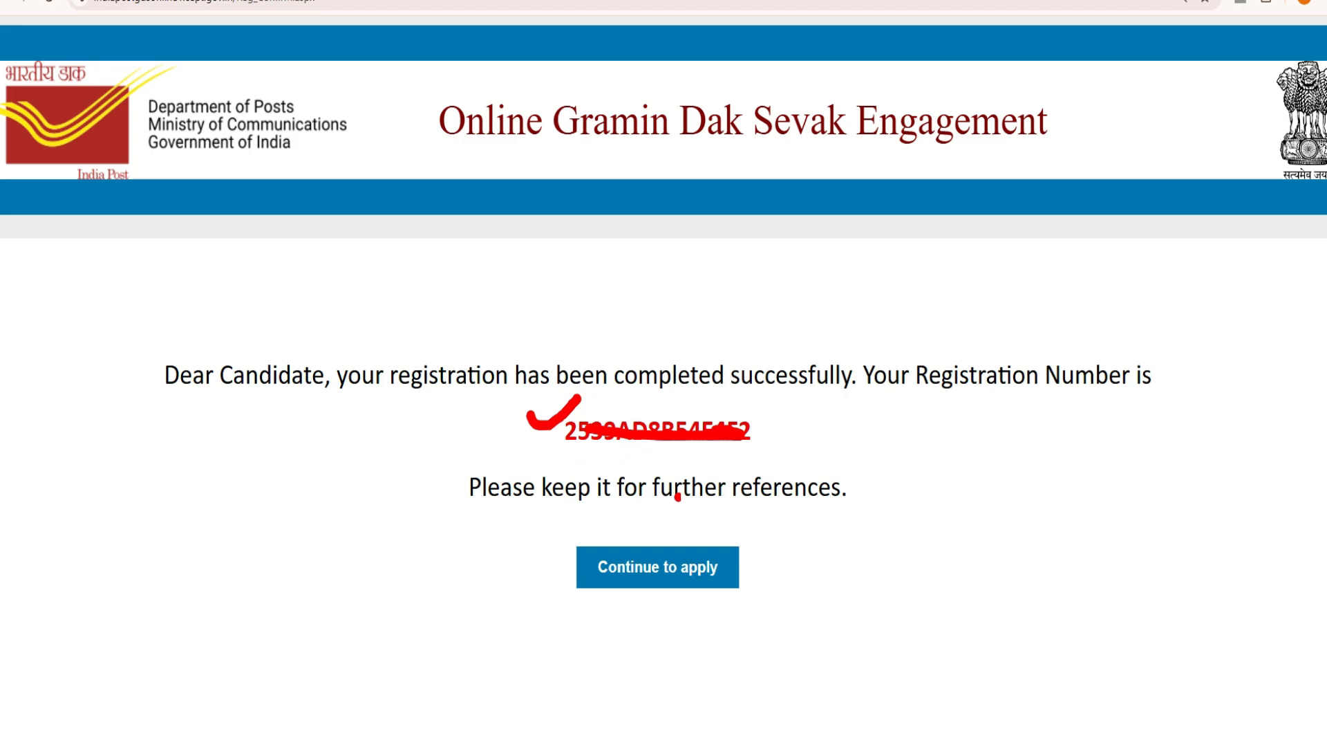
- Continue to the candidate application and review the Registration Number and Circle Applying for fields
mouse_move(551, 553)
mouse_down()
mouse_move(563, 618)
mouse_move(808, 512)
mouse_move(539, 544)
mouse_up()
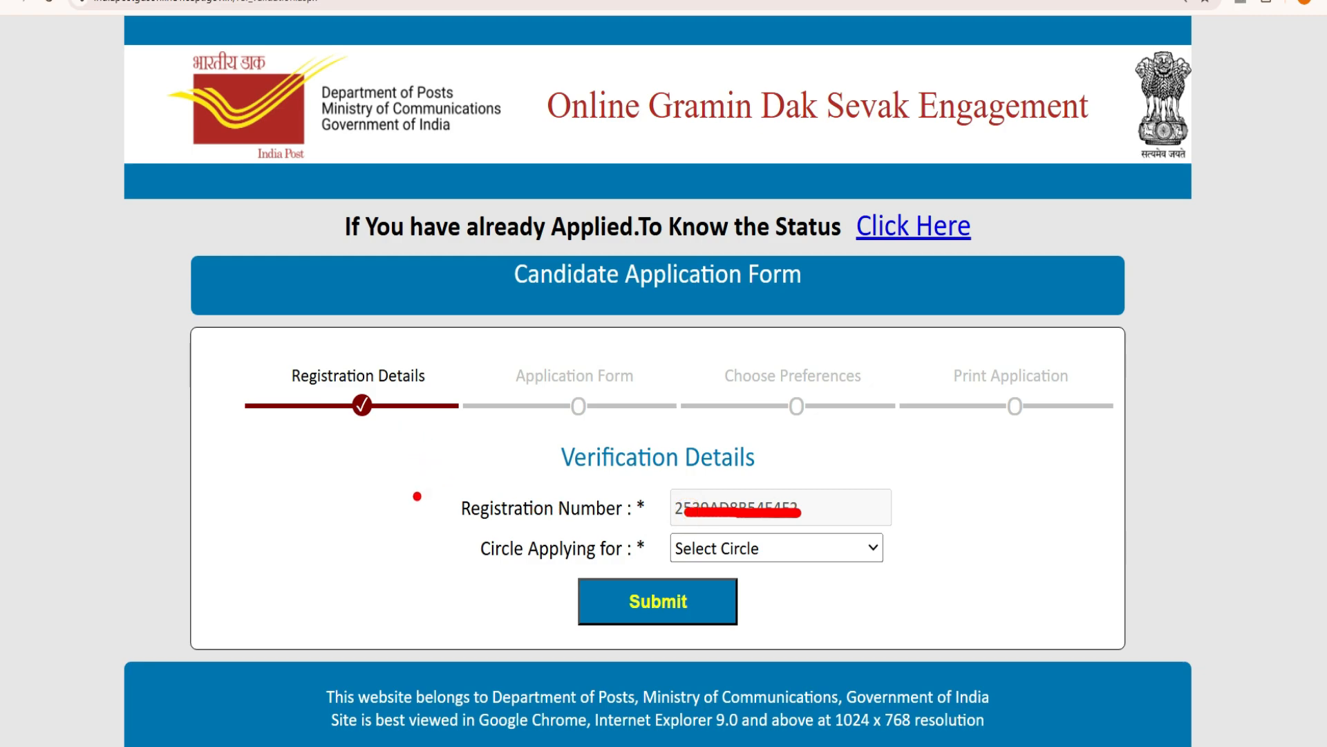
drag(456, 508, 538, 457)
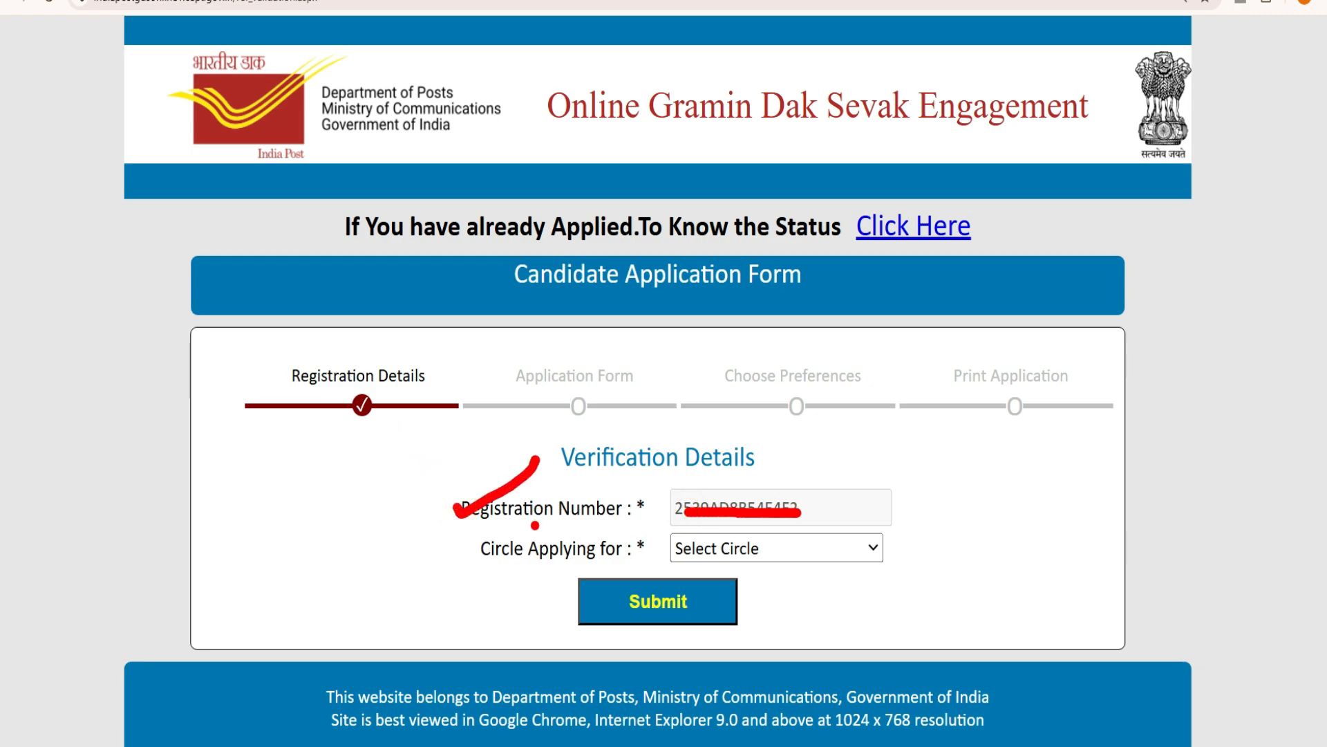
drag(504, 545, 538, 516)
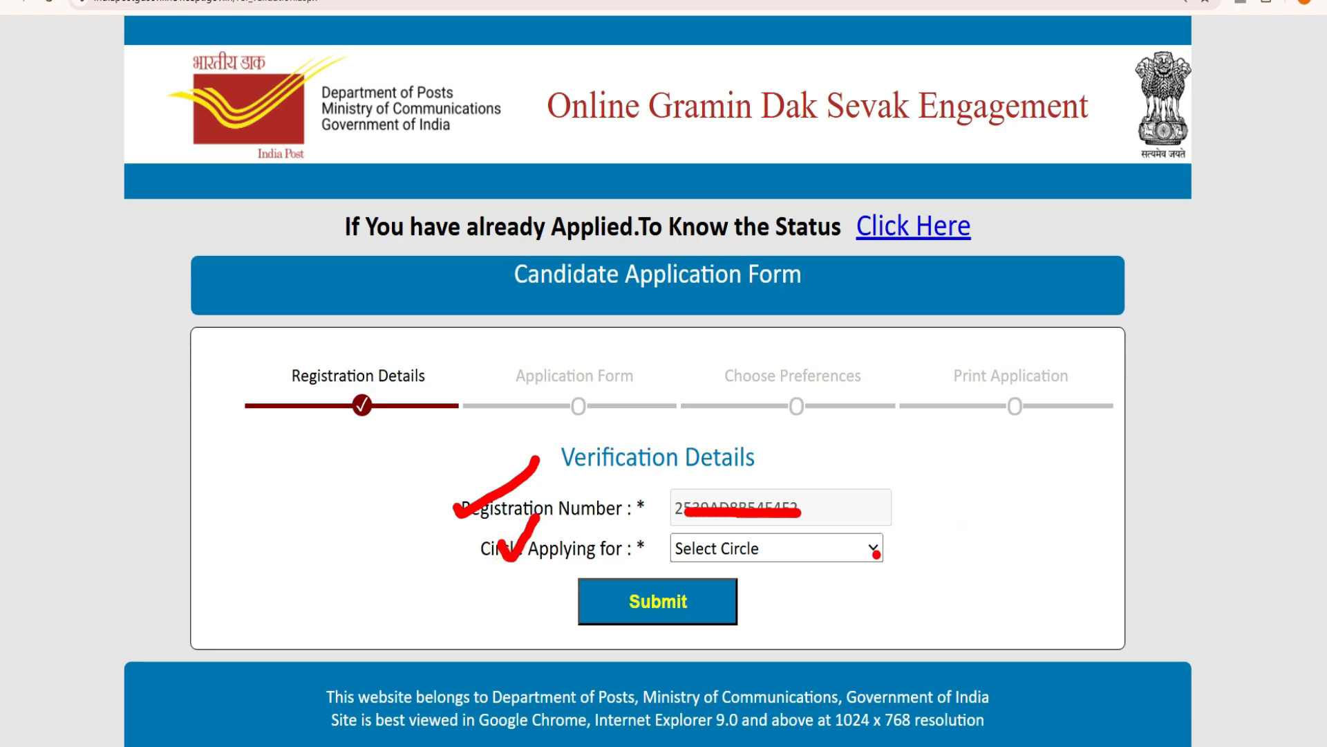
- Choose Himachal Pradesh as the circle applying for, submit the verification details and dismiss the OTP notice
click(875, 549)
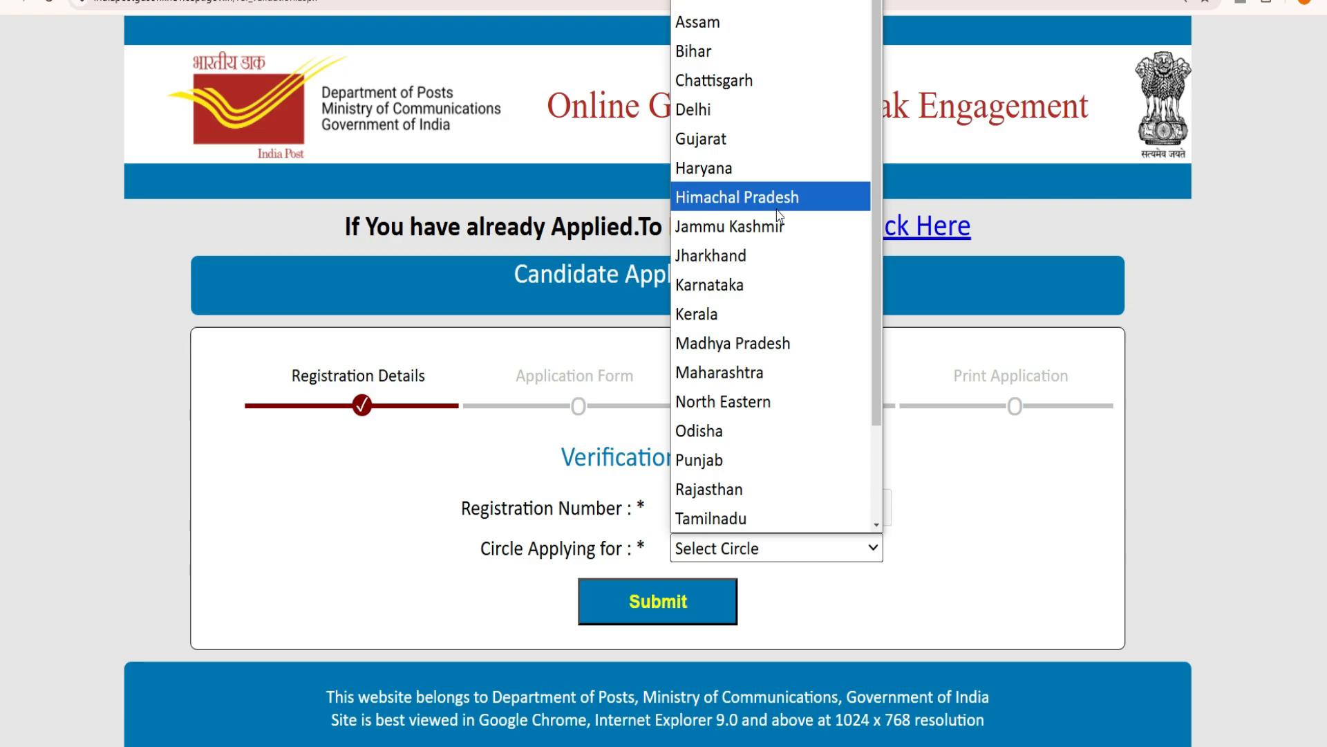
scroll(779, 228, down, 2)
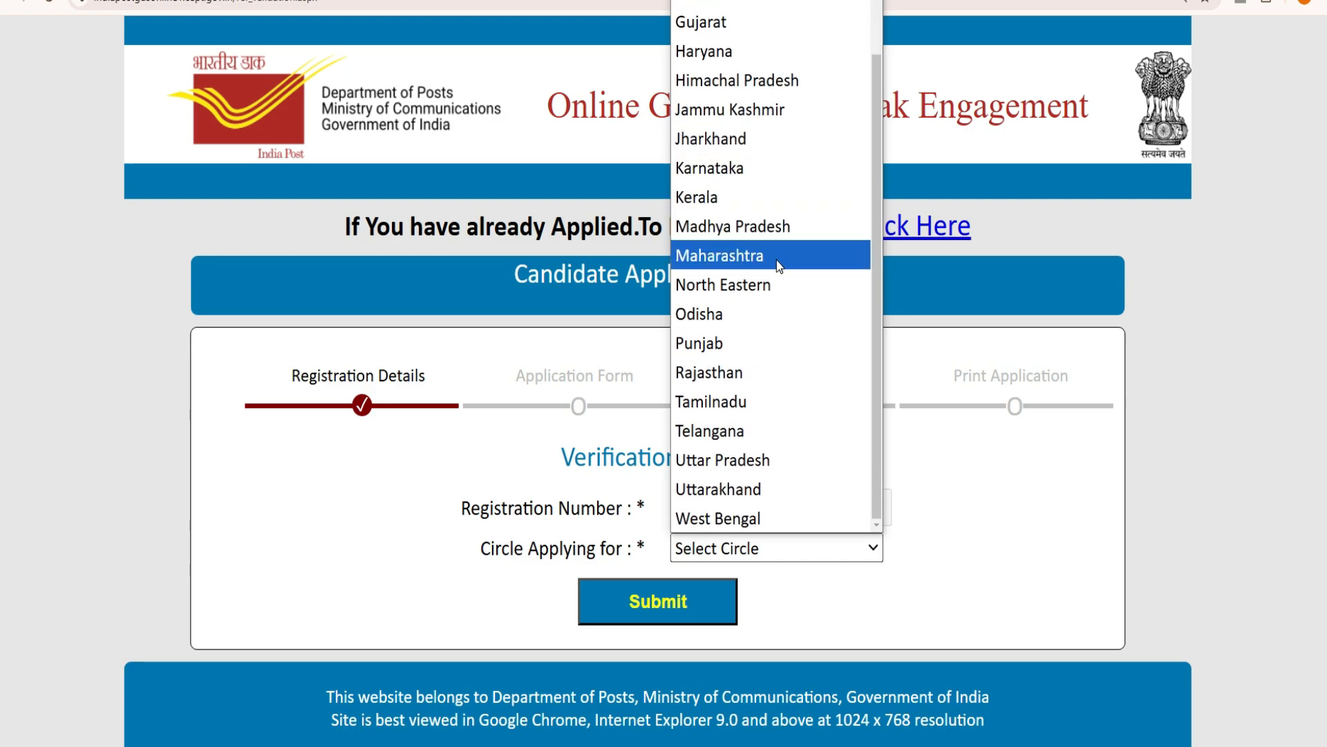
scroll(779, 264, up, 2)
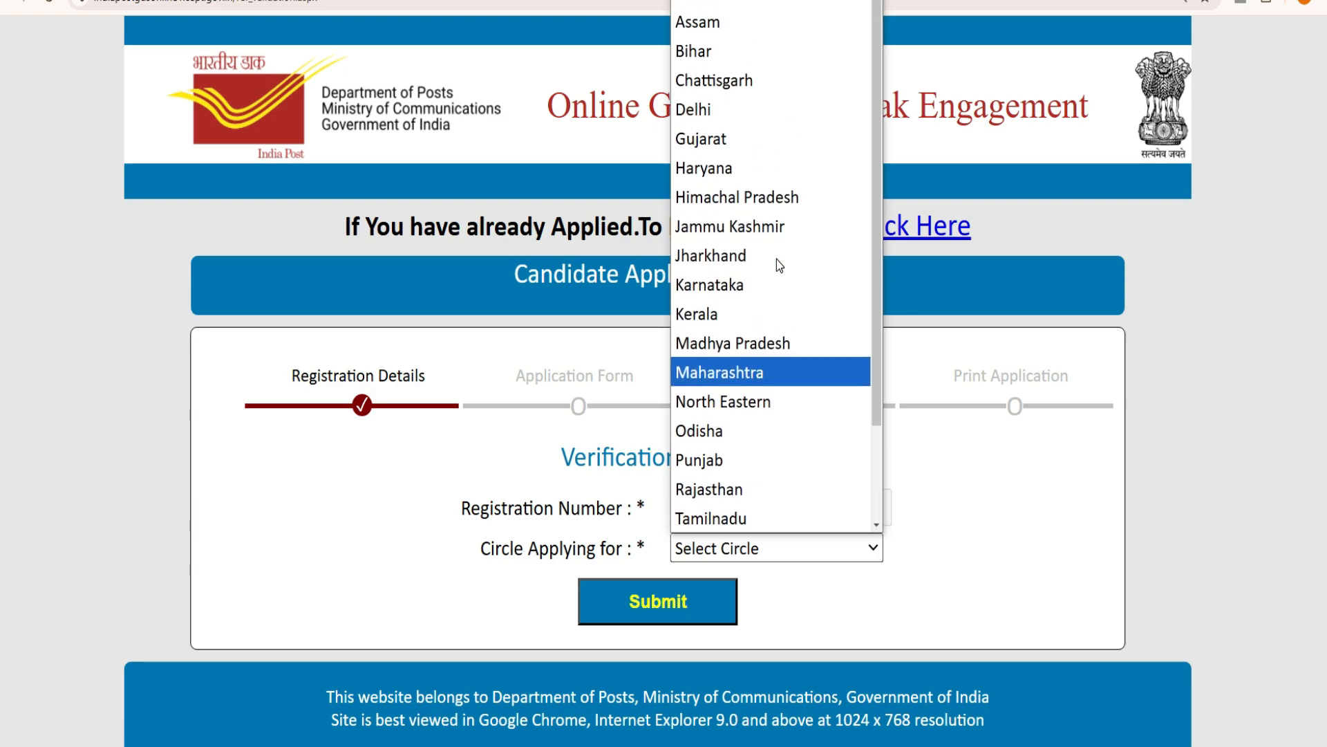
click(773, 207)
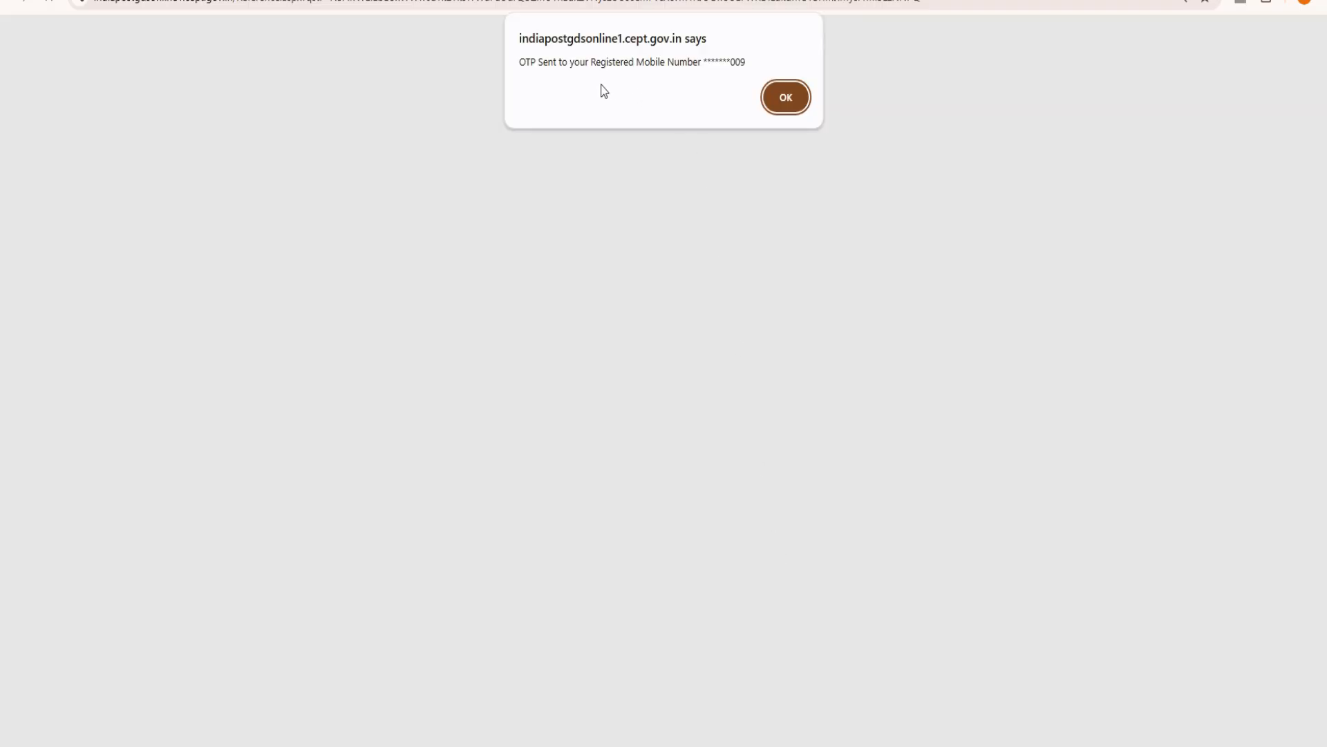
drag(532, 62, 737, 58)
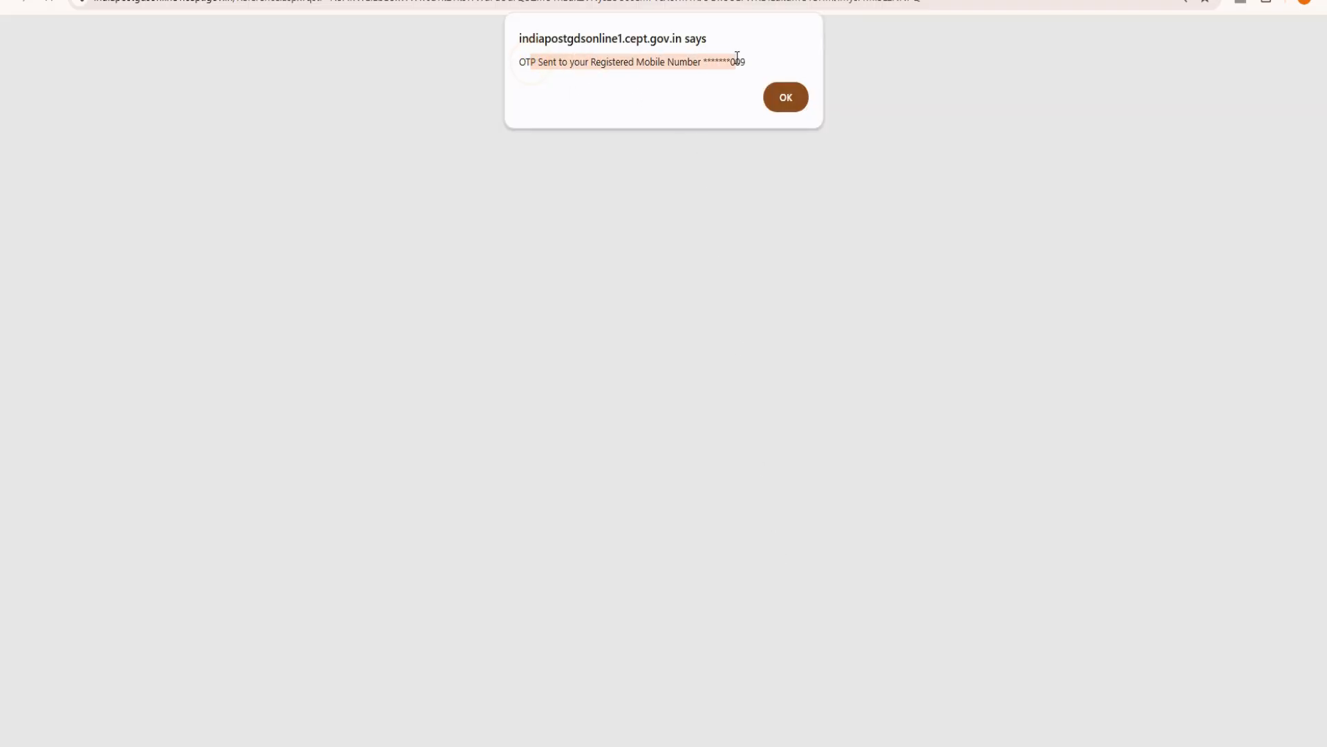
click(786, 98)
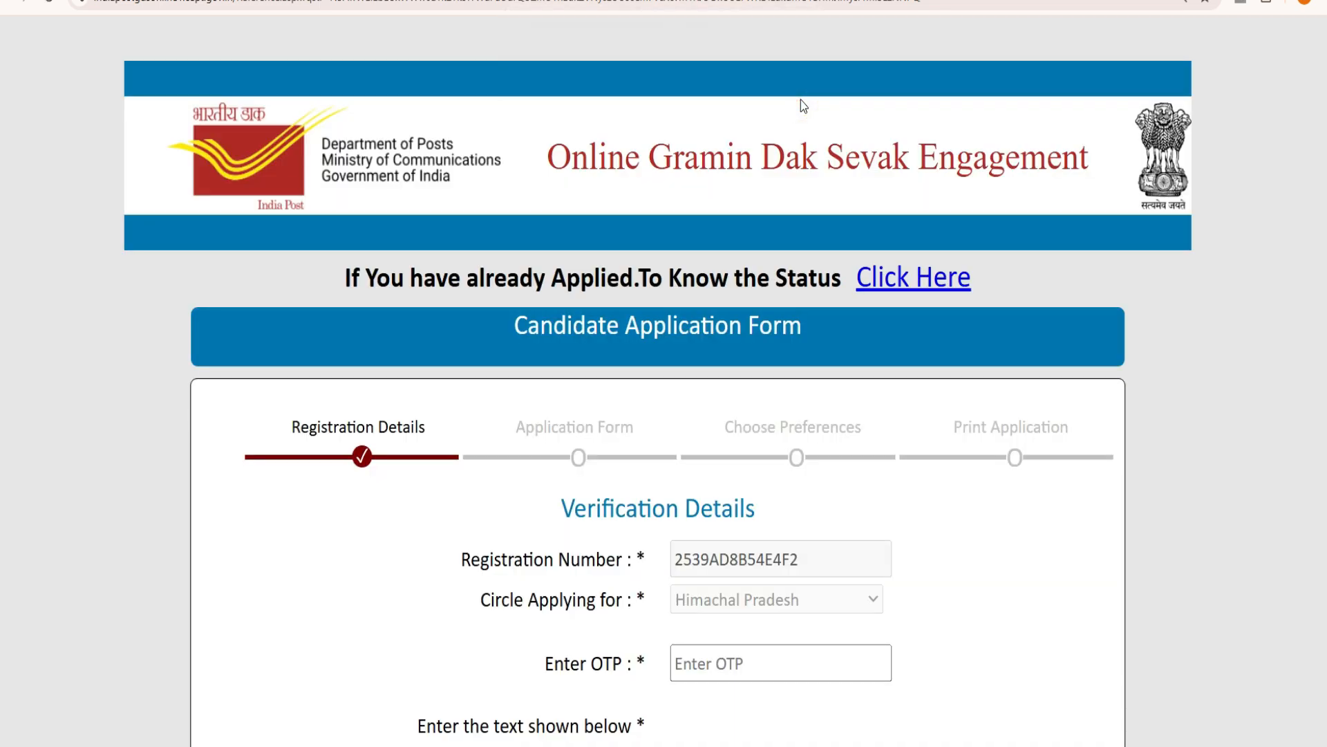
- Review the OTP and captcha fields in the verification details and continue to the application form
scroll(800, 103, down, 3)
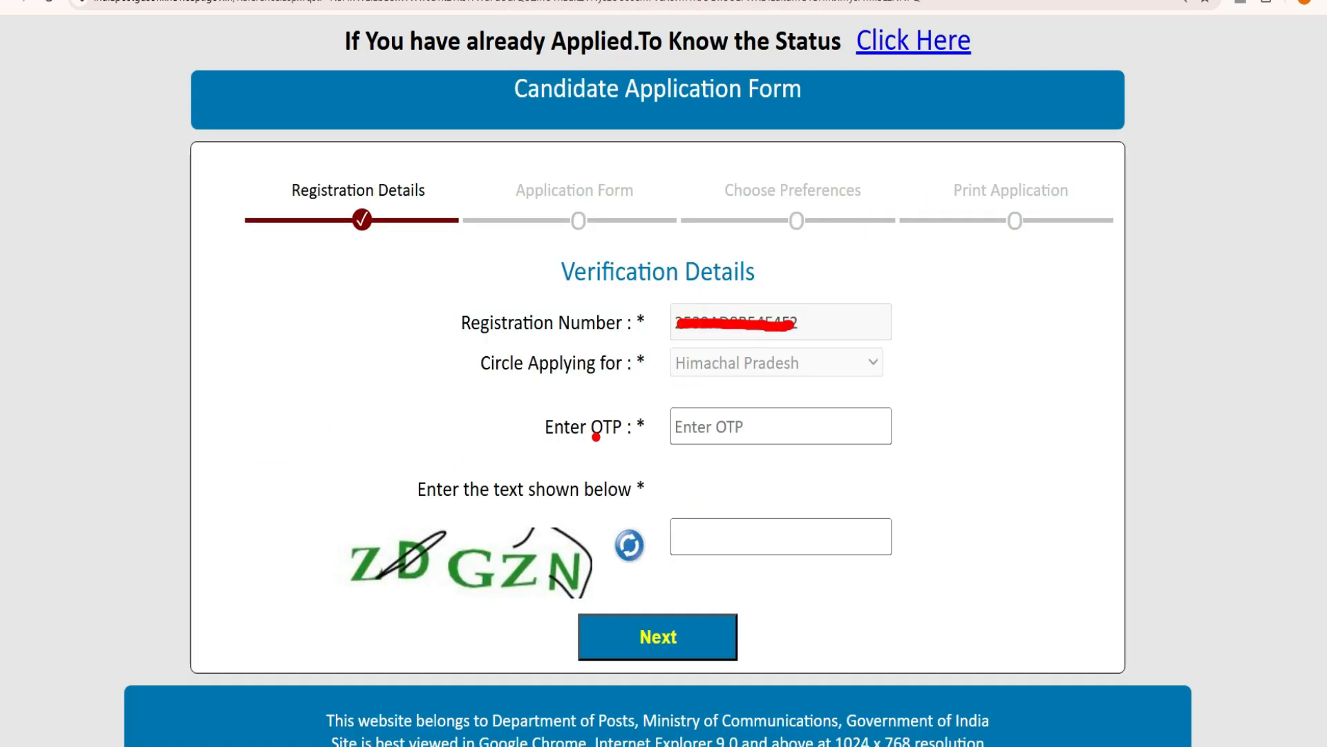
drag(597, 416, 665, 350)
drag(692, 408, 729, 359)
mouse_move(349, 539)
mouse_down()
mouse_move(354, 553)
mouse_move(395, 530)
mouse_up()
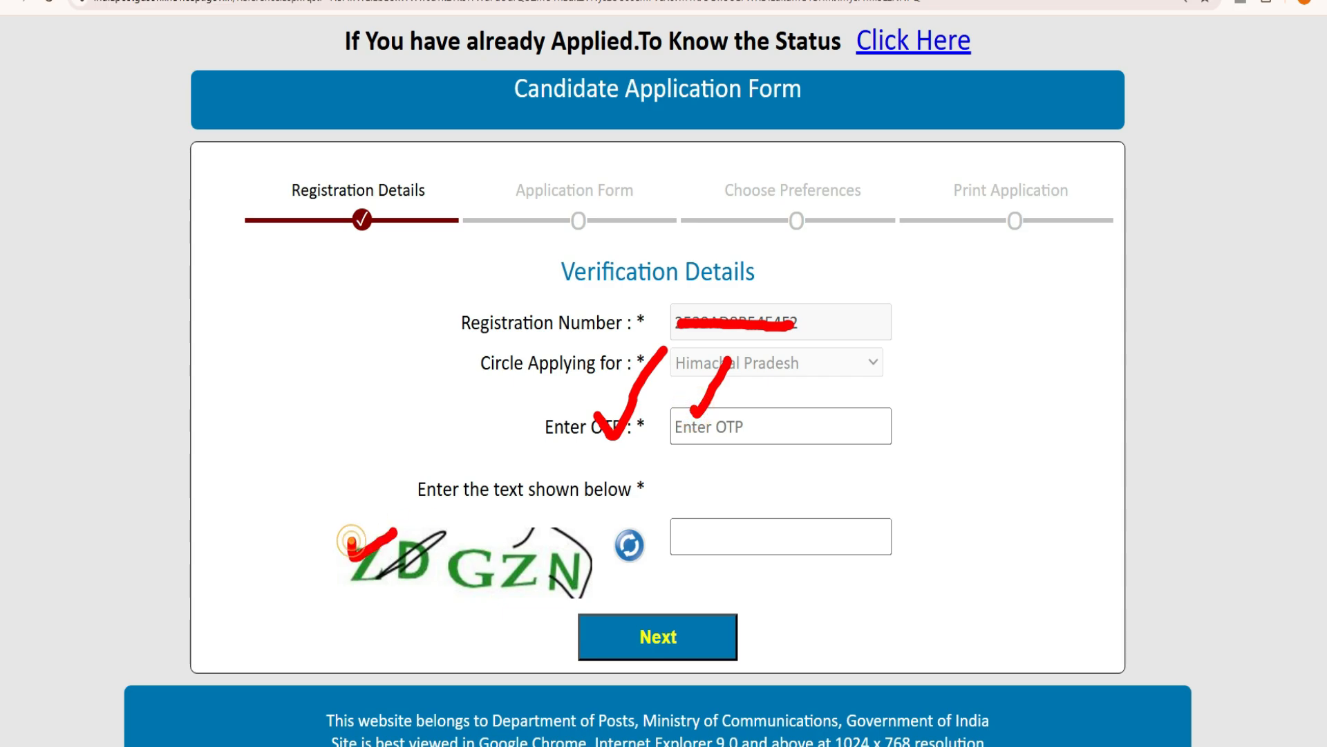
drag(706, 524, 753, 492)
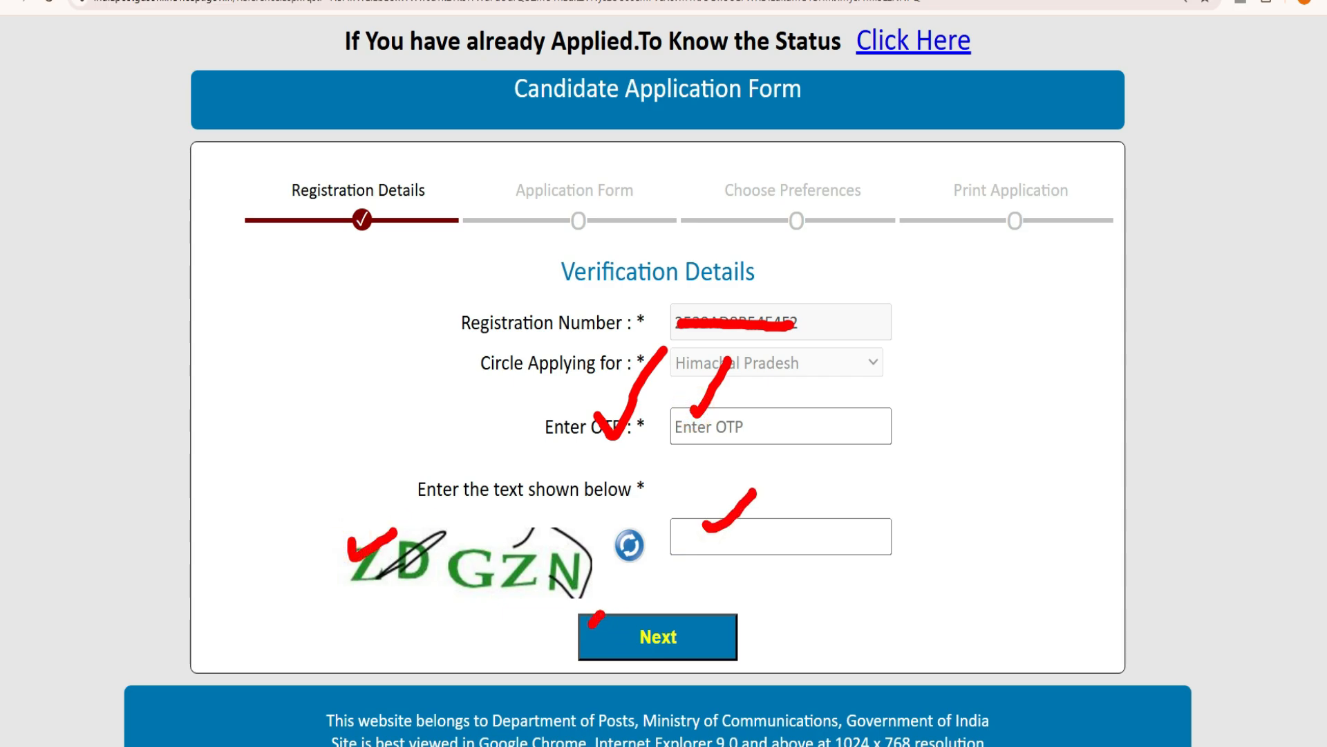
mouse_move(601, 611)
mouse_down()
mouse_move(685, 670)
mouse_move(726, 598)
mouse_move(604, 600)
mouse_up()
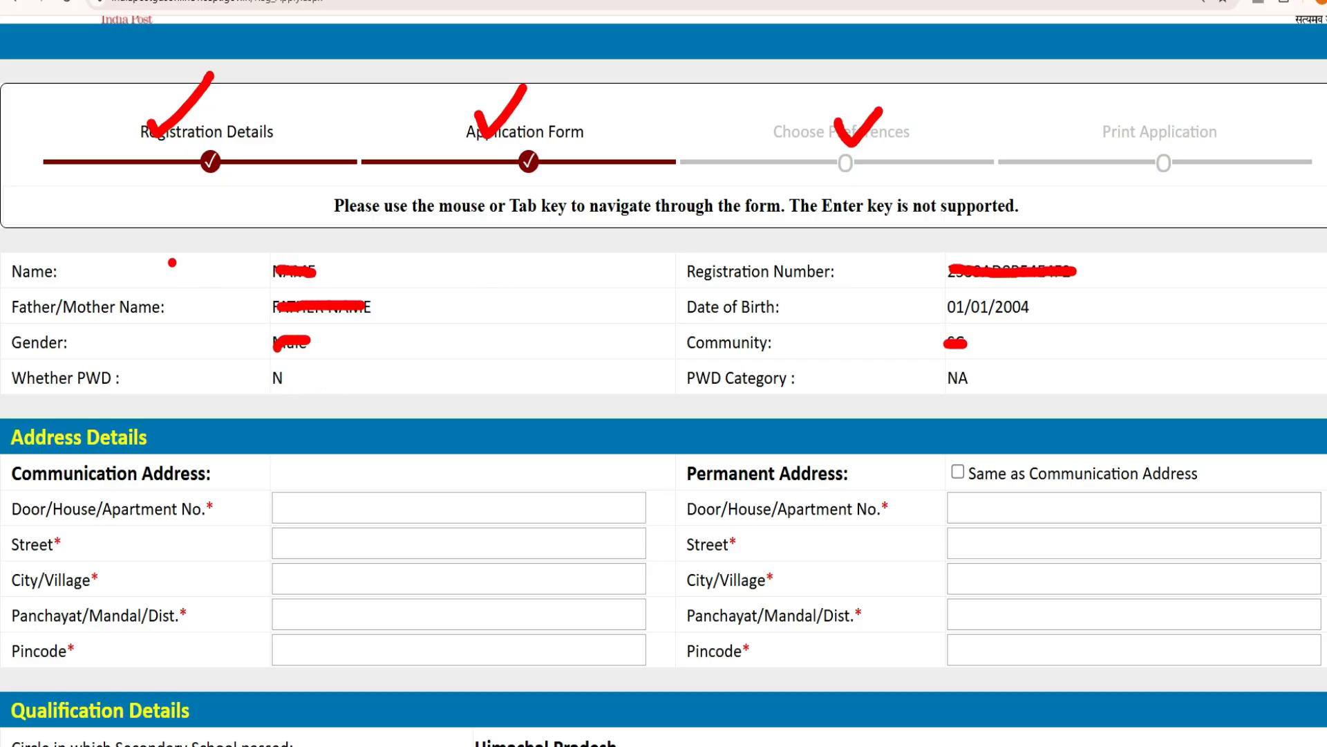
- Review the candidate details, the communication and permanent address fields and the Qualification Details section of the application form
drag(172, 262, 228, 229)
mouse_move(22, 445)
mouse_down()
mouse_move(131, 458)
mouse_move(162, 425)
mouse_move(3, 408)
mouse_move(15, 448)
mouse_up()
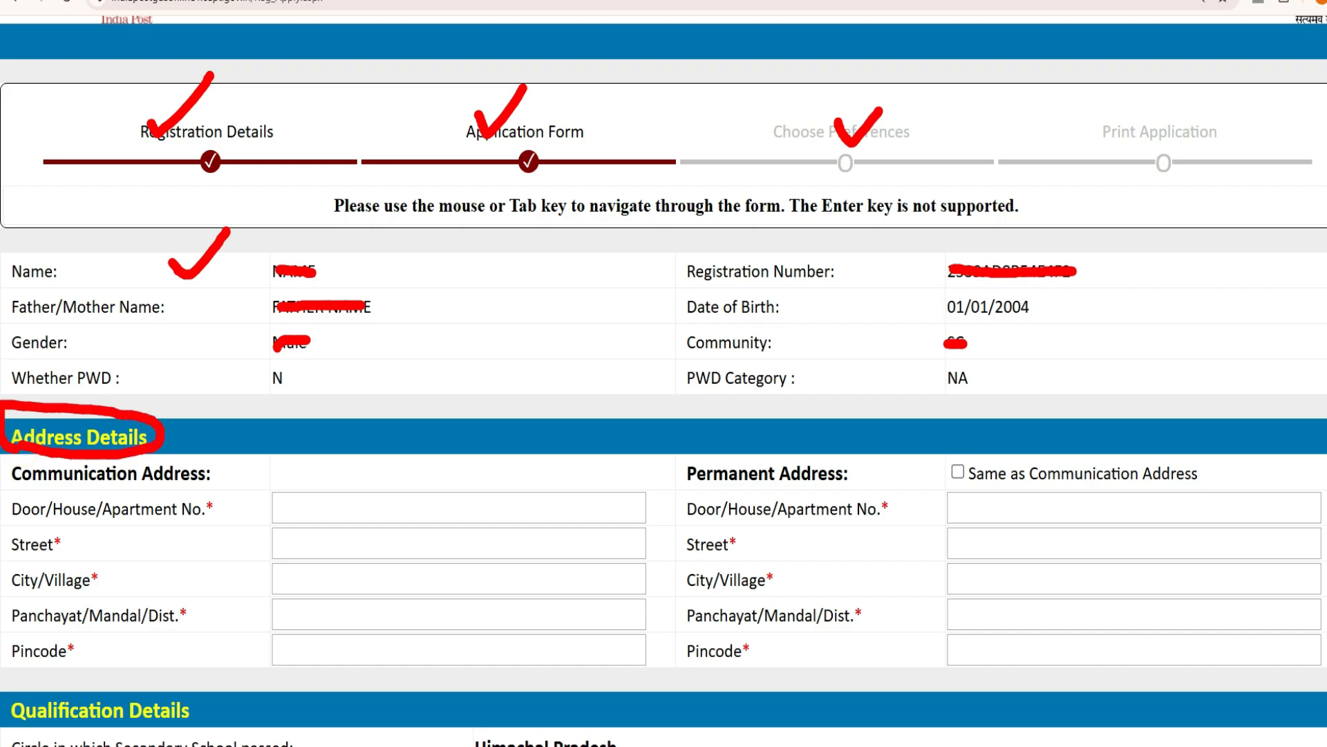
drag(309, 493, 361, 454)
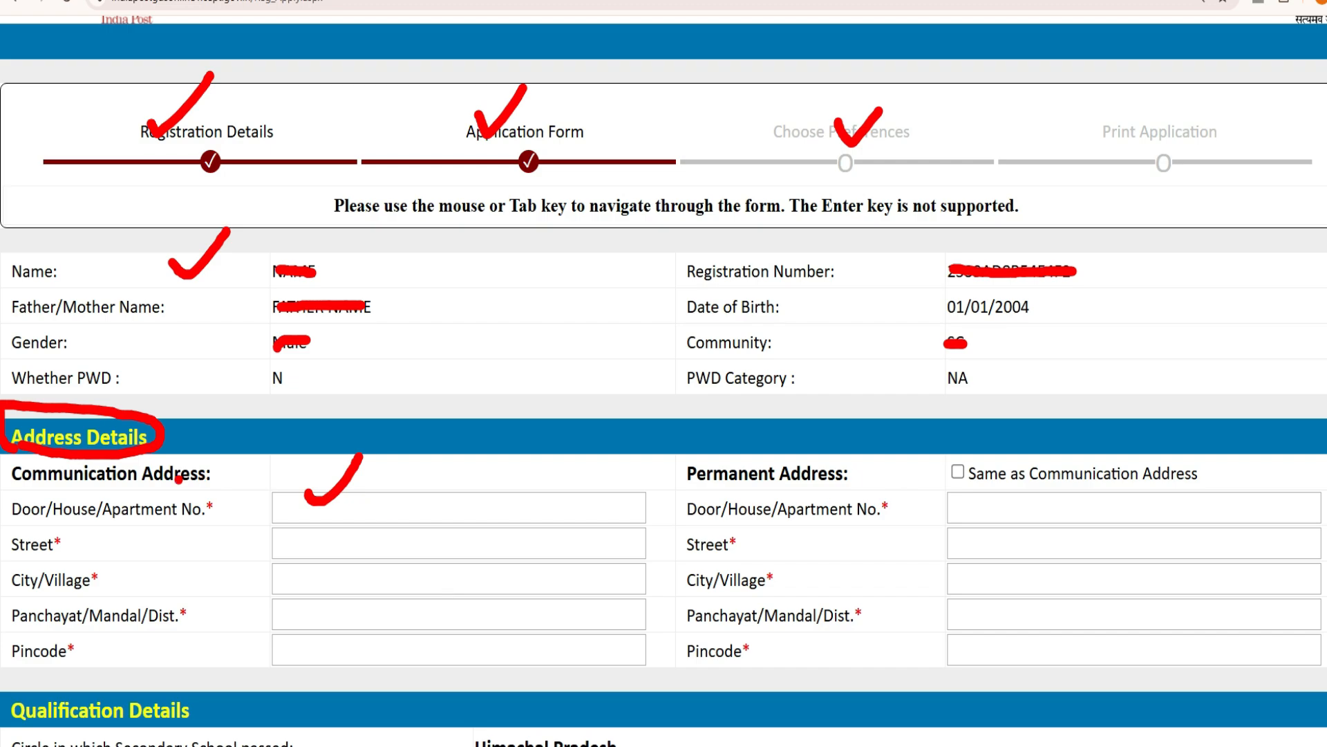
drag(953, 464, 989, 435)
scroll(1145, 499, down, 6)
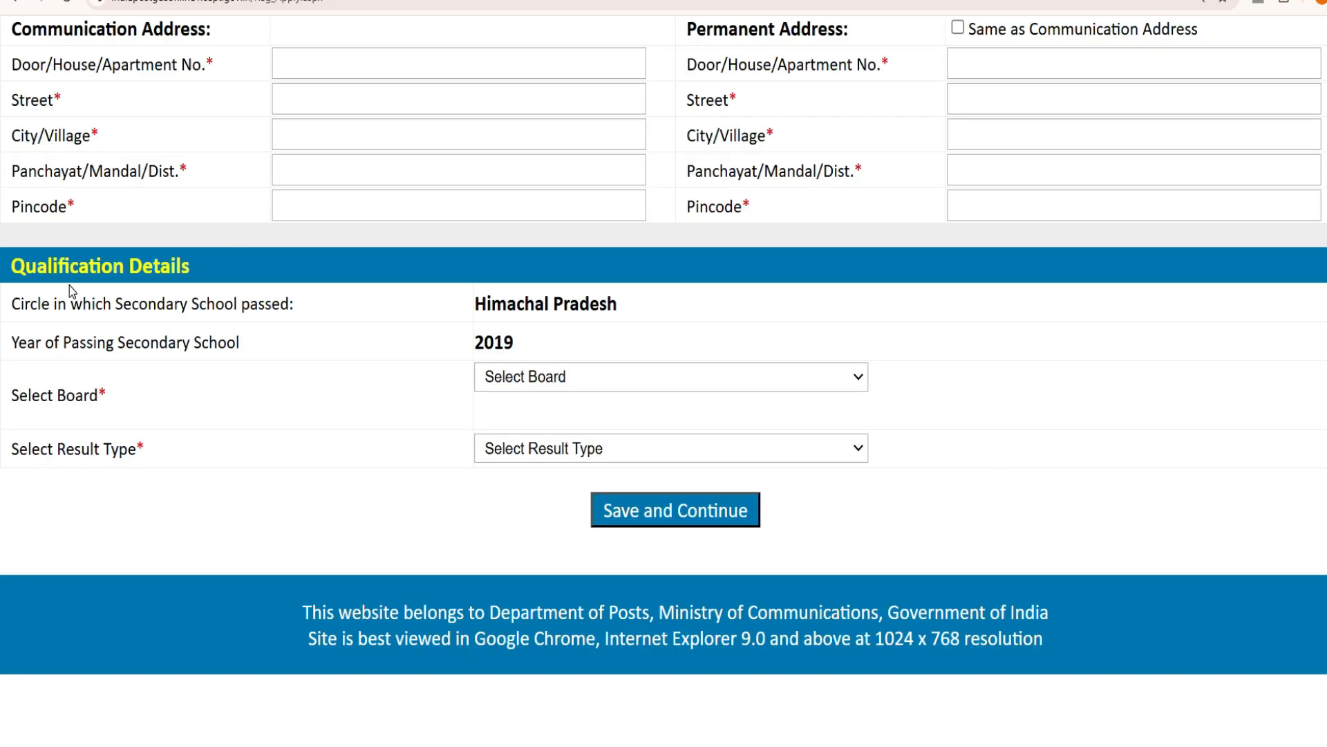
drag(26, 265, 208, 277)
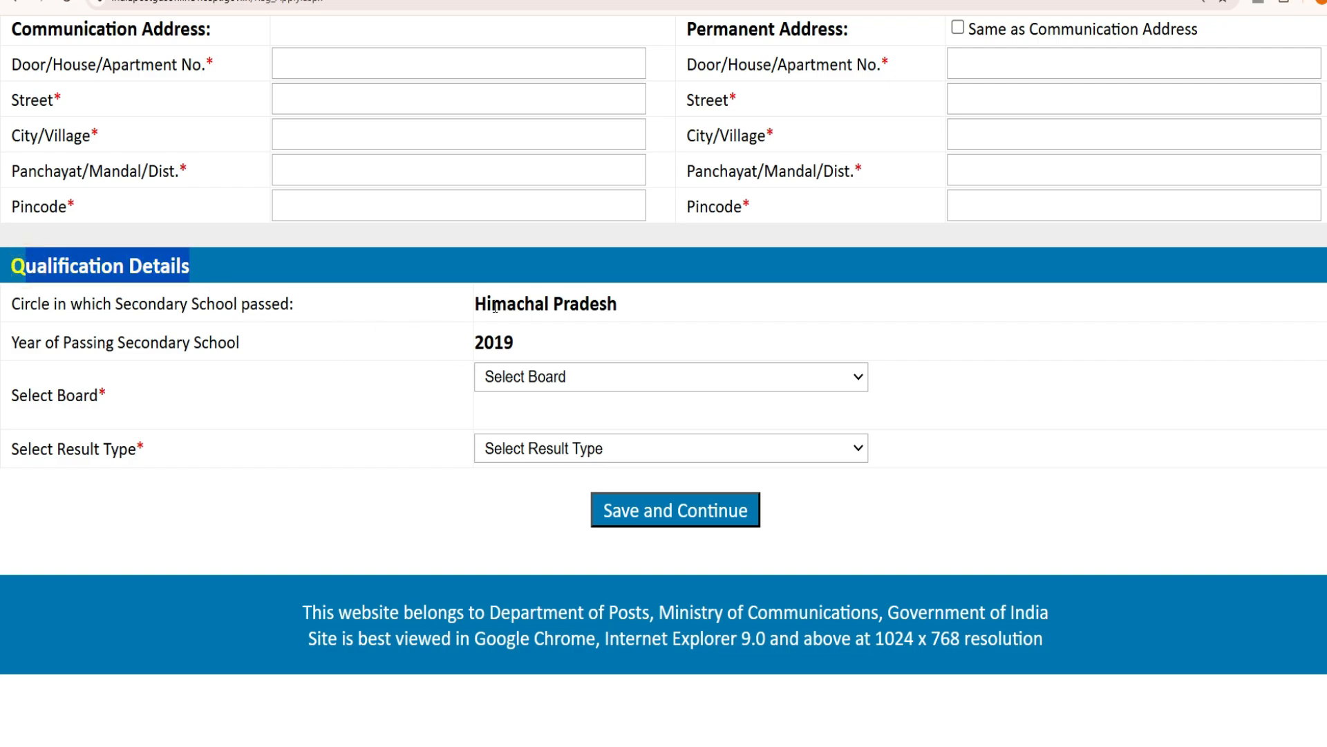
- Choose Central Board of Secondary Education as the board in the Qualification Details
mouse_move(29, 395)
mouse_down()
mouse_move(155, 396)
mouse_move(126, 360)
mouse_up()
drag(546, 359, 636, 324)
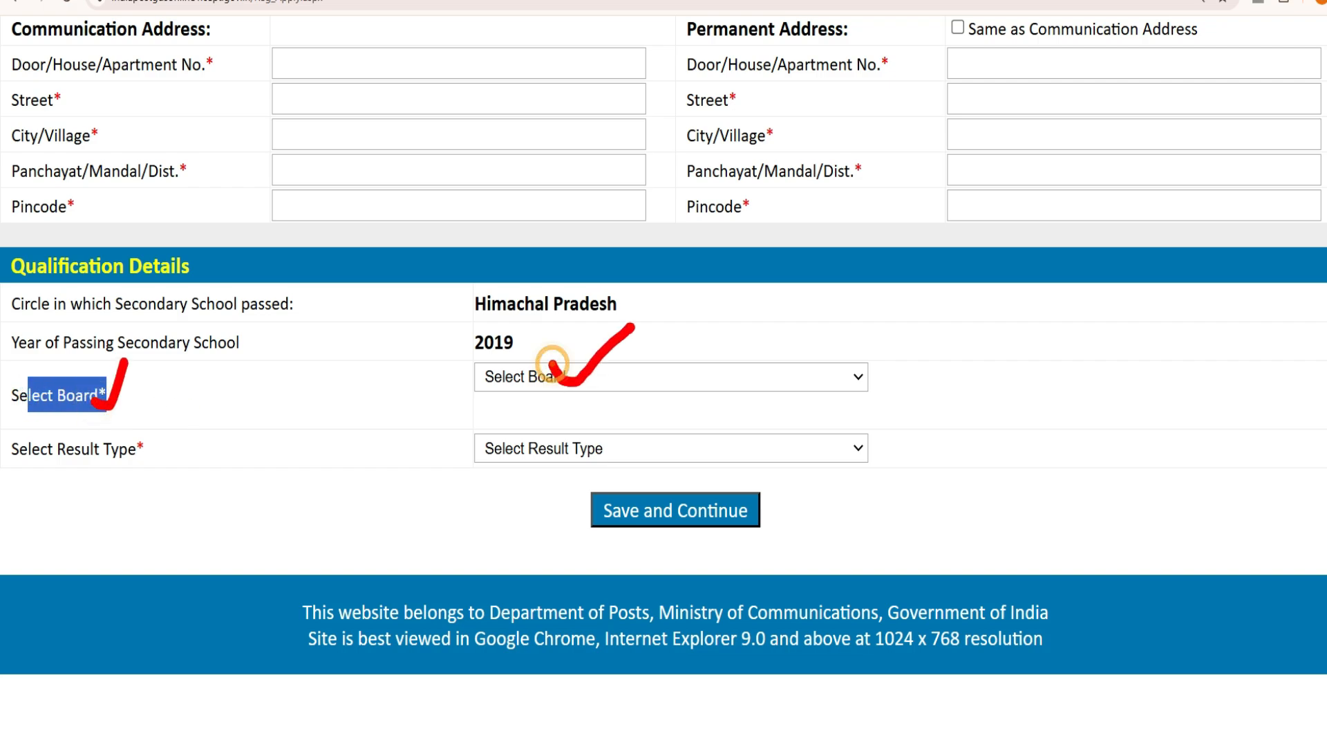
click(580, 380)
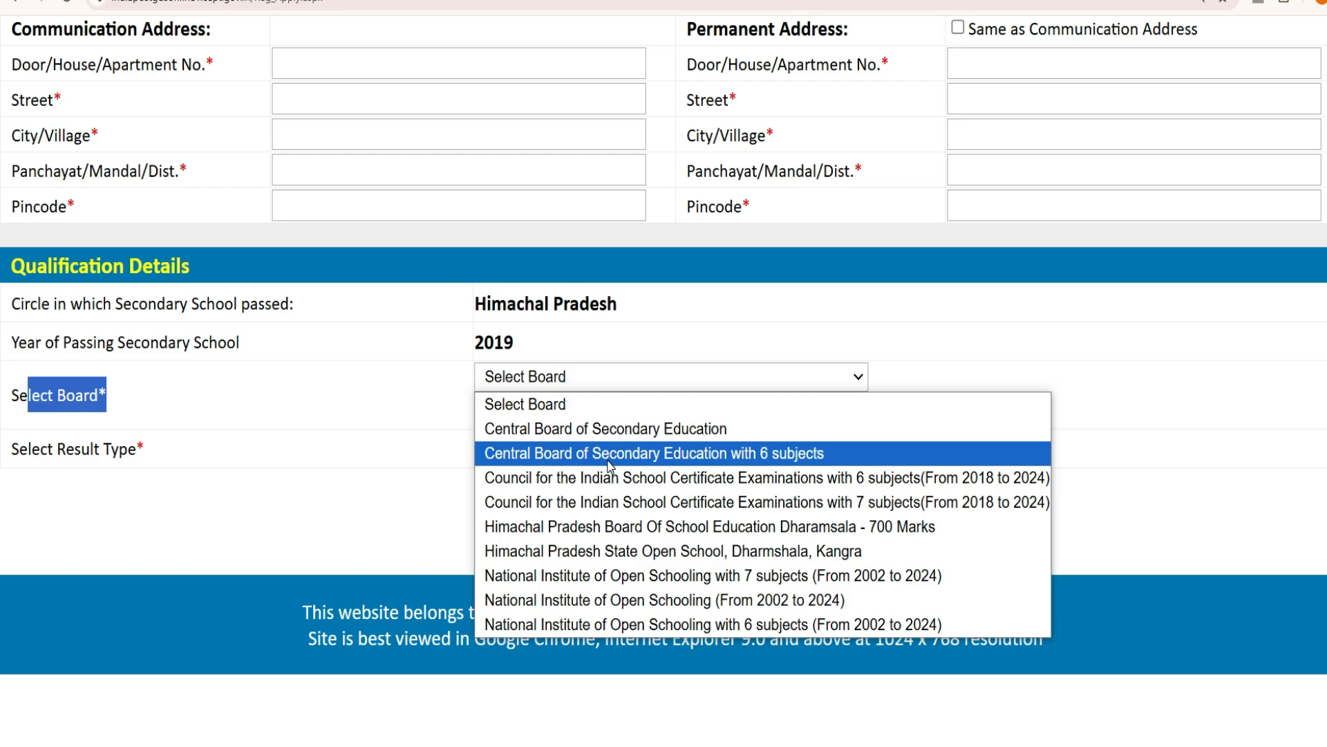
click(593, 429)
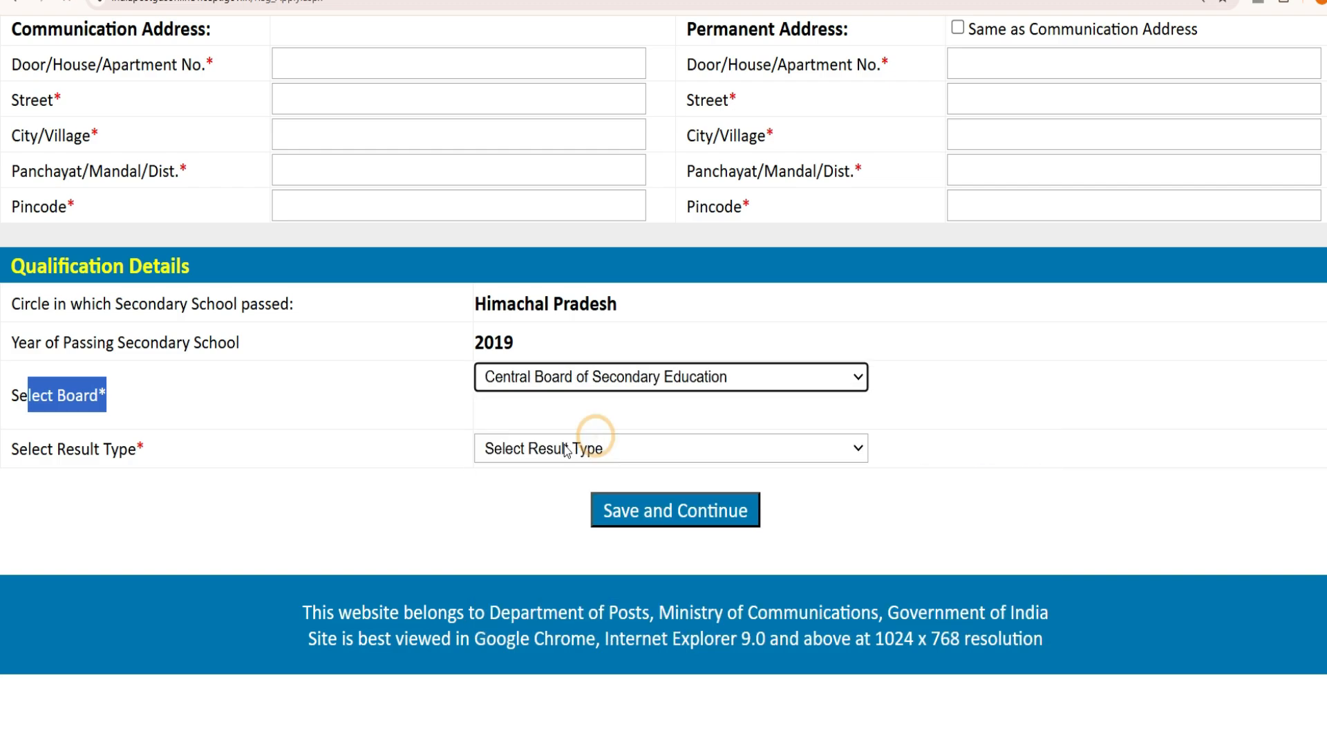
- Try Marks and Grades as the result type to compare the subject entry fields they offer
click(520, 457)
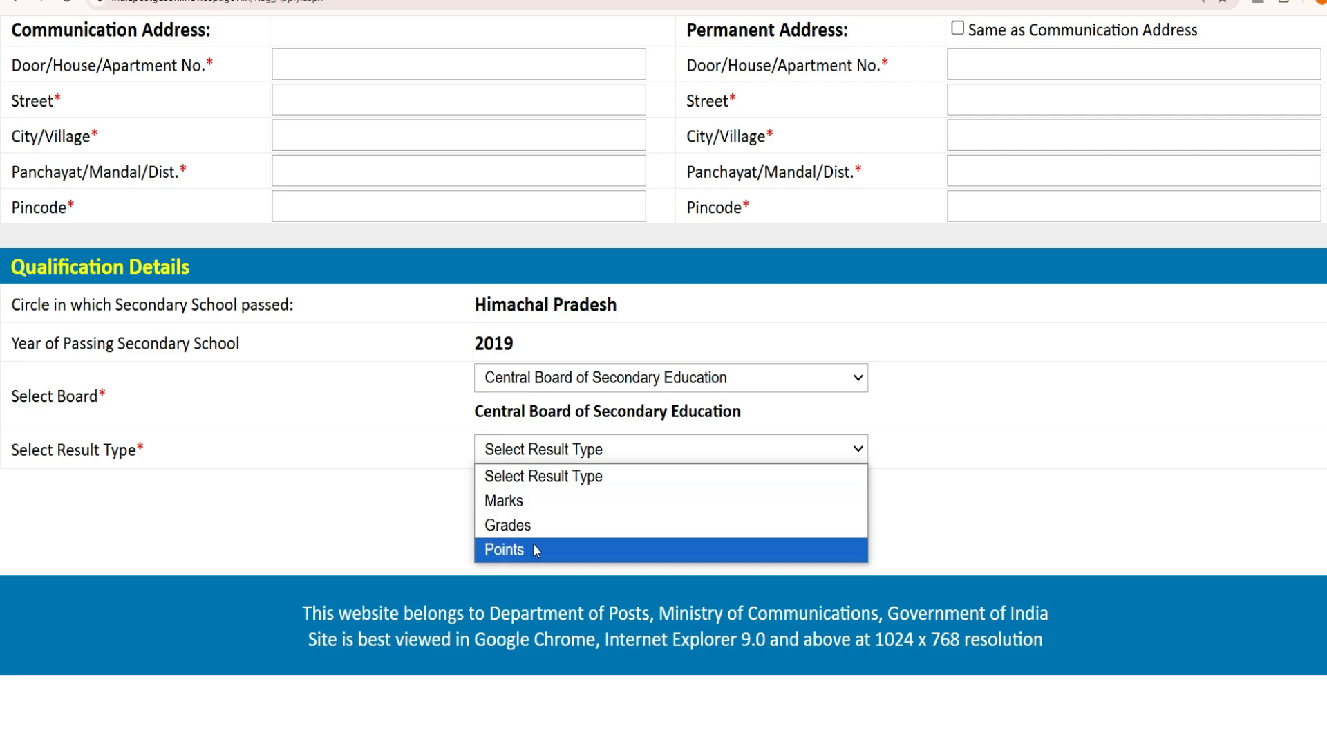
click(523, 501)
scroll(524, 506, down, 2)
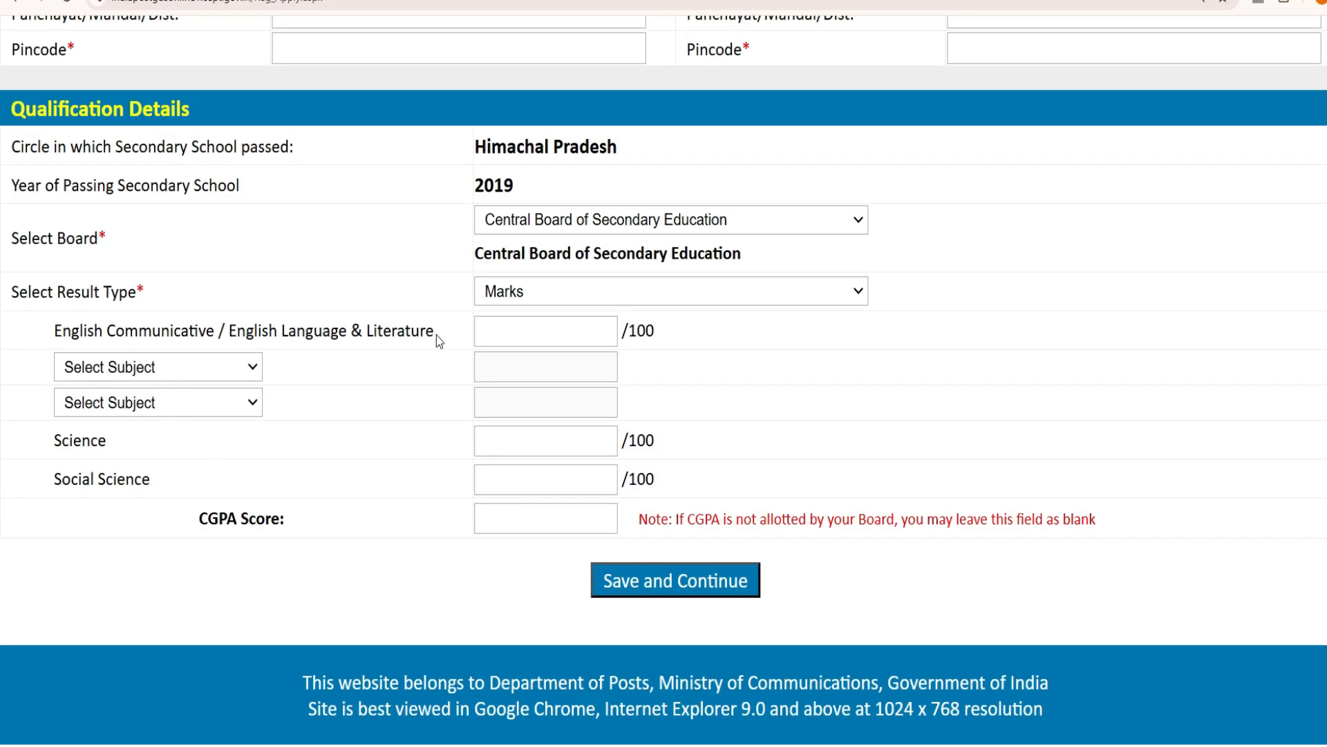
click(698, 296)
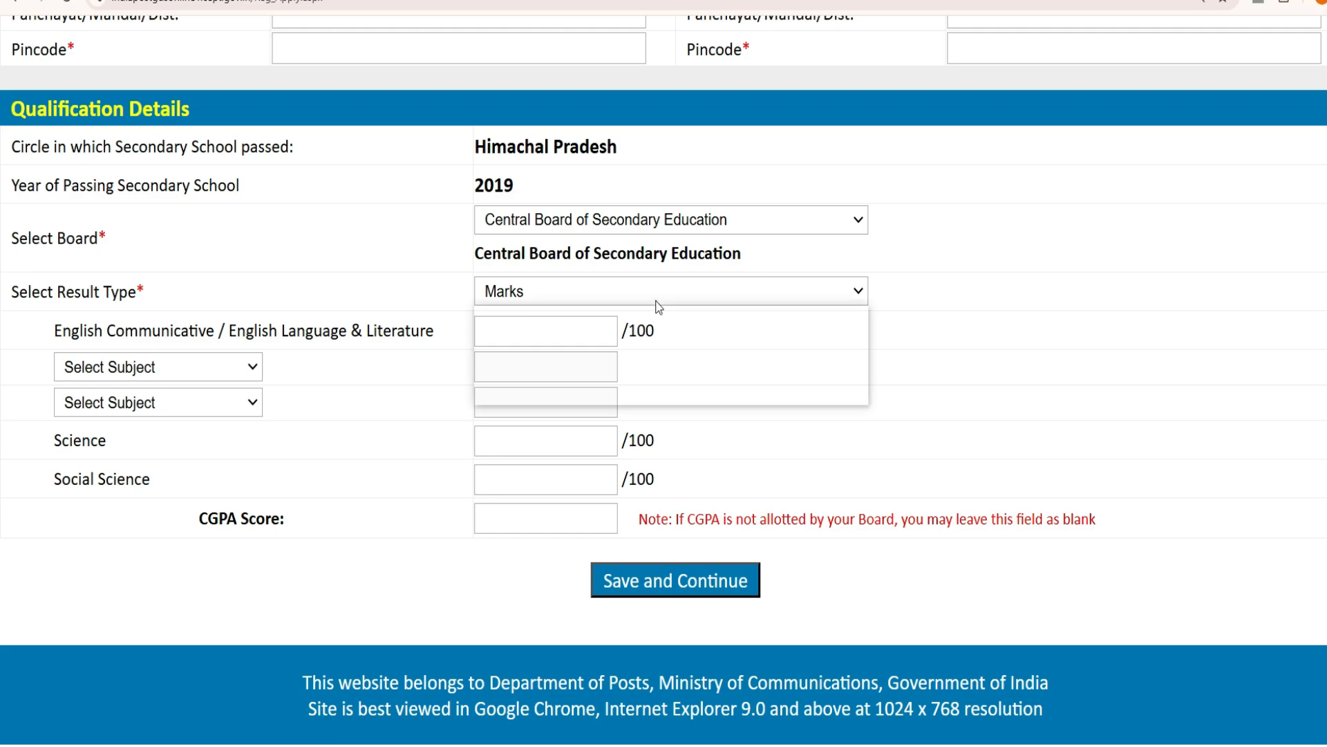
click(531, 377)
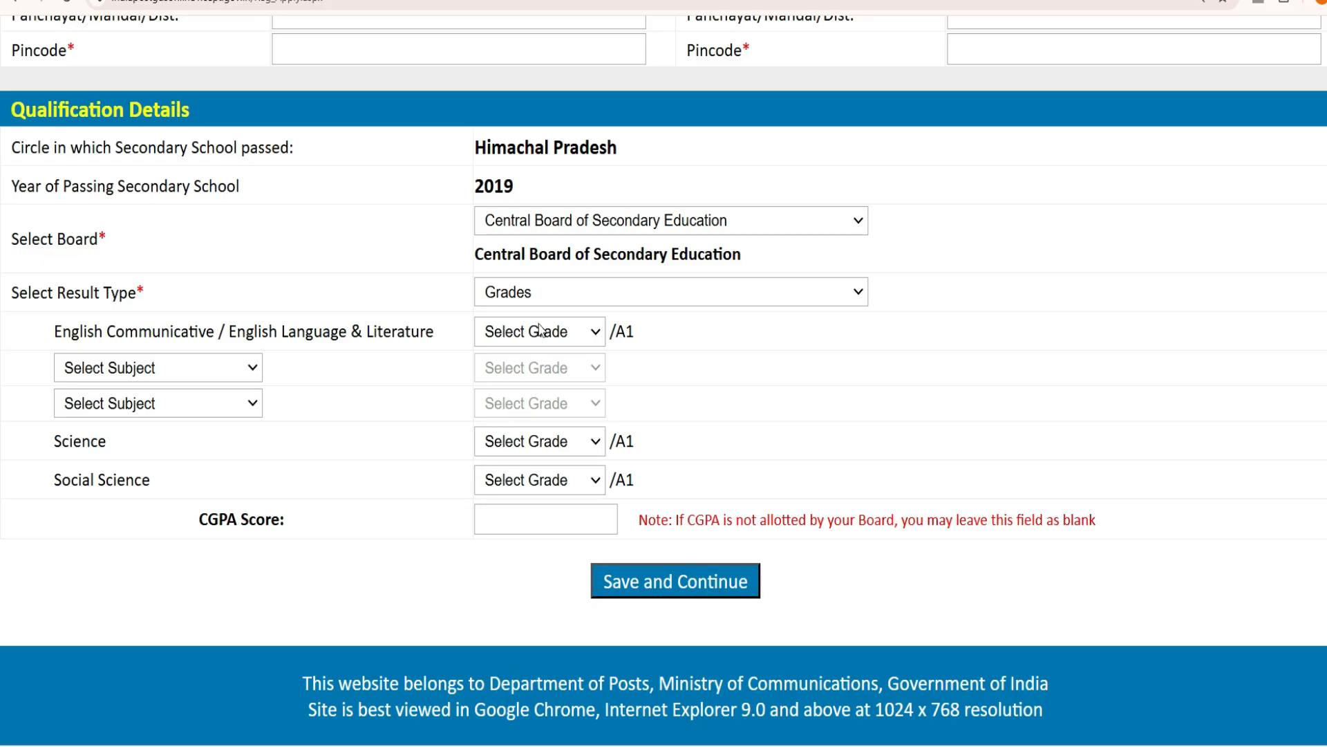
- Set the result type to Points and give English Communicative / English Language & Literature 9 points
click(546, 292)
click(516, 393)
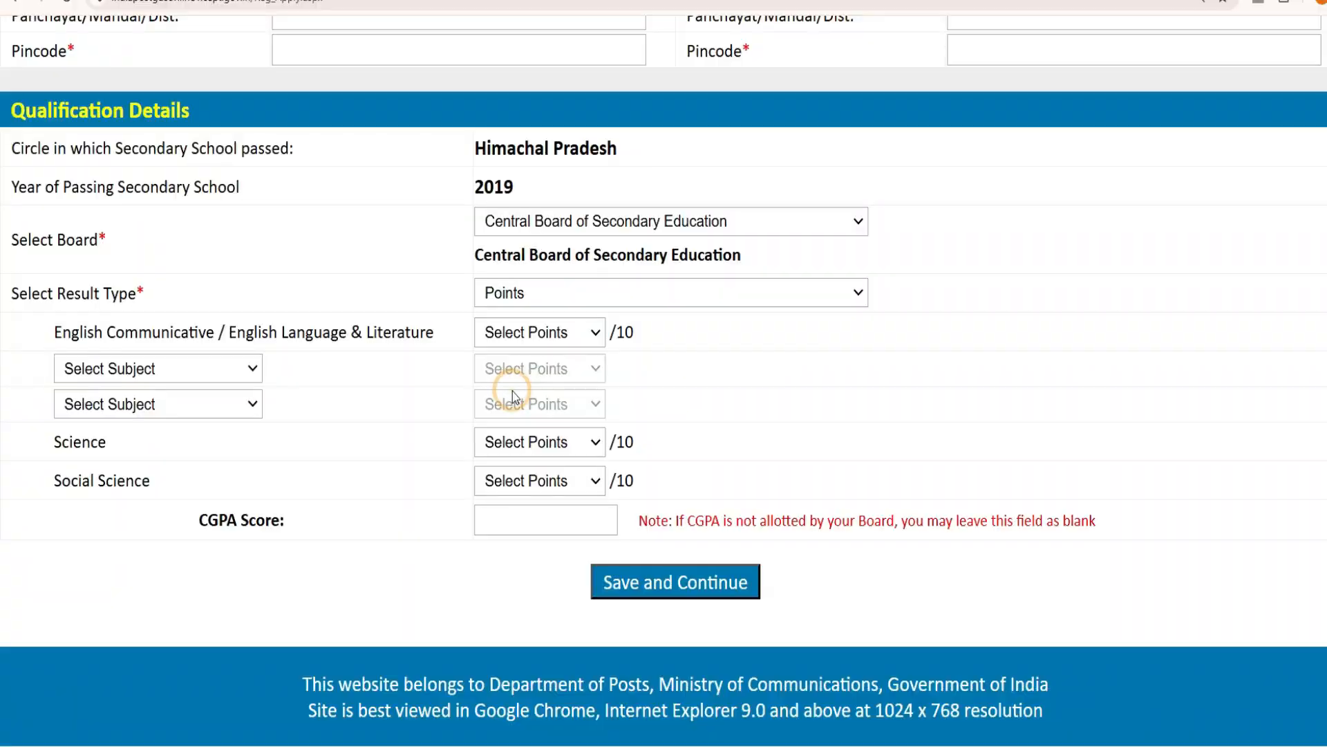
scroll(513, 470, down, 1)
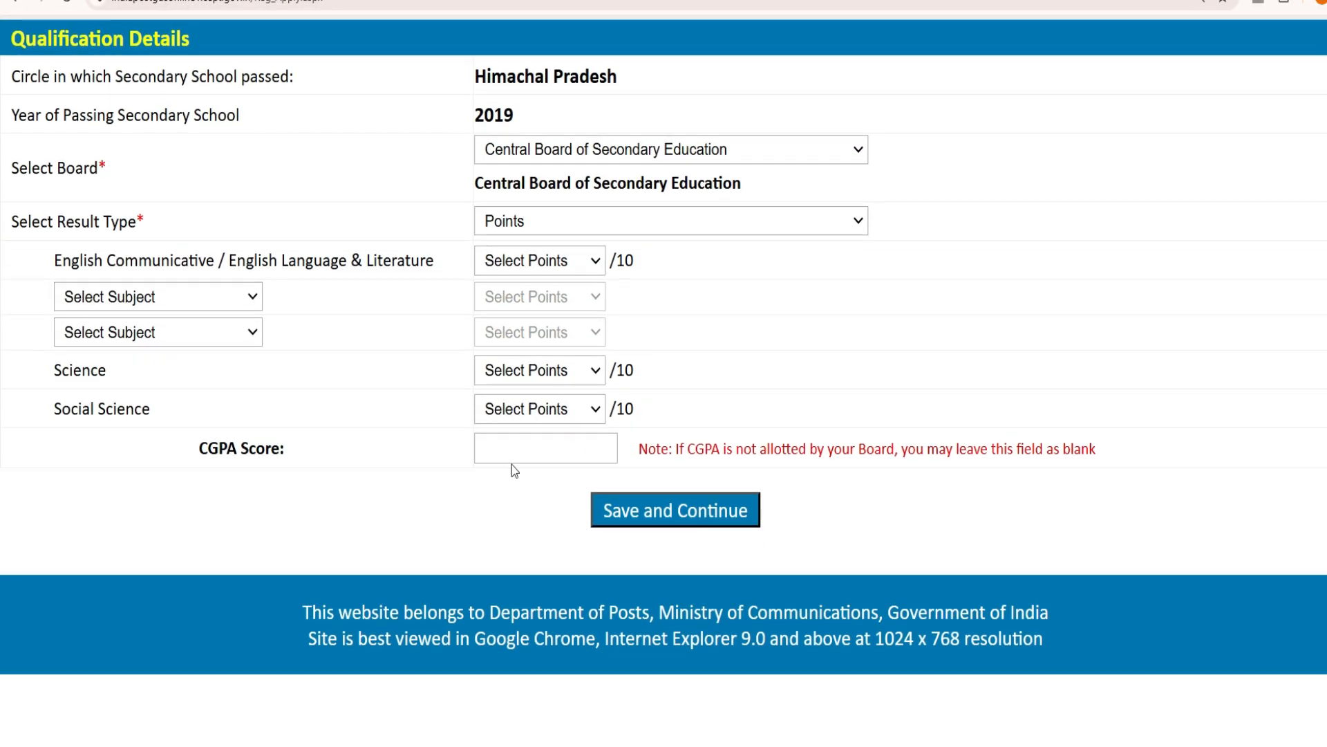
scroll(512, 458, up, 1)
key(Tab)
click(509, 339)
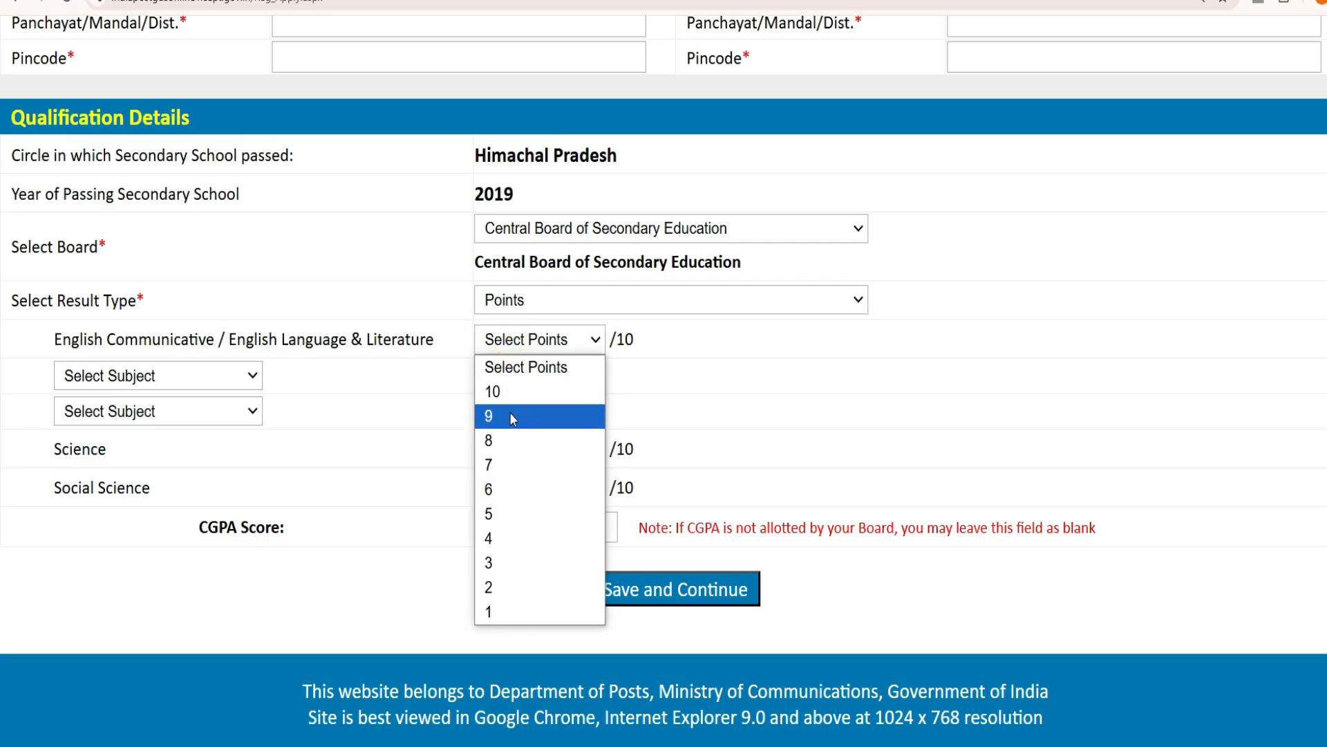
click(490, 416)
- Choose Sanskrit with 9 points as the second subject and Mathematics Basic as the third subject
click(239, 375)
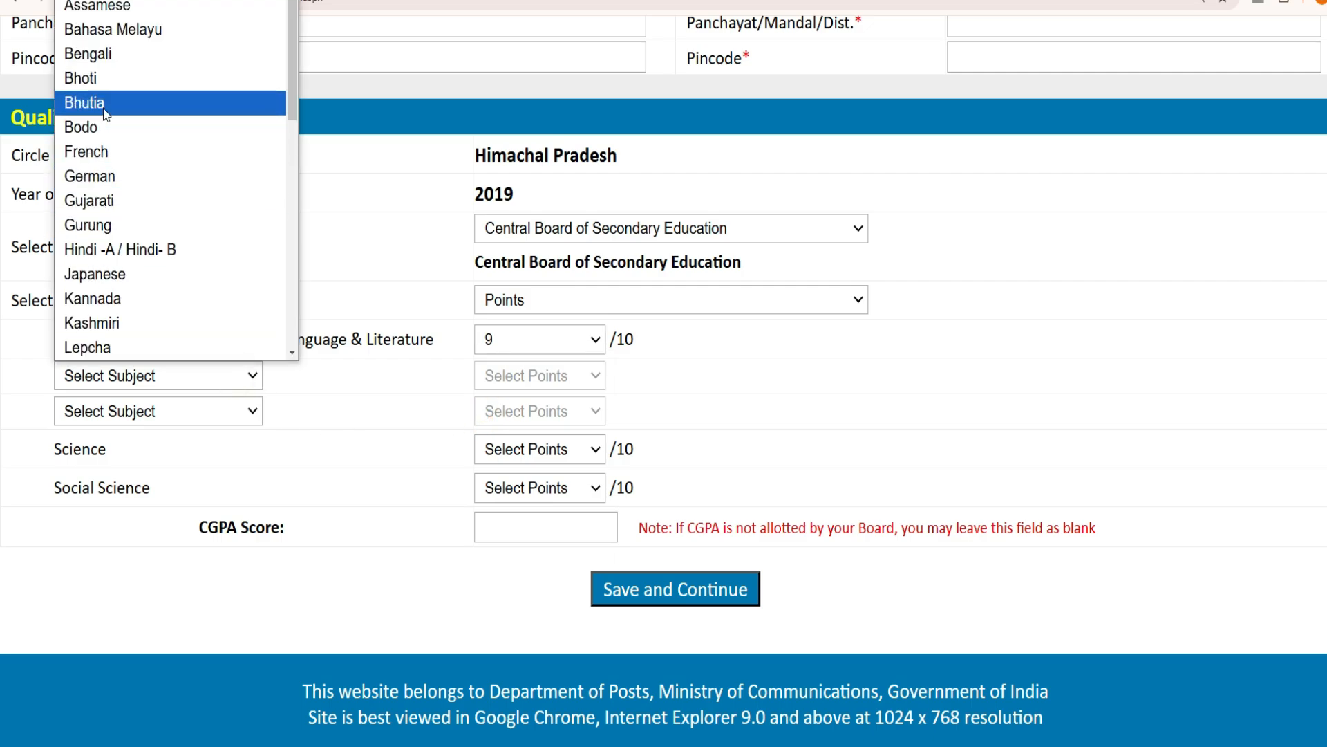
scroll(100, 208, down, 5)
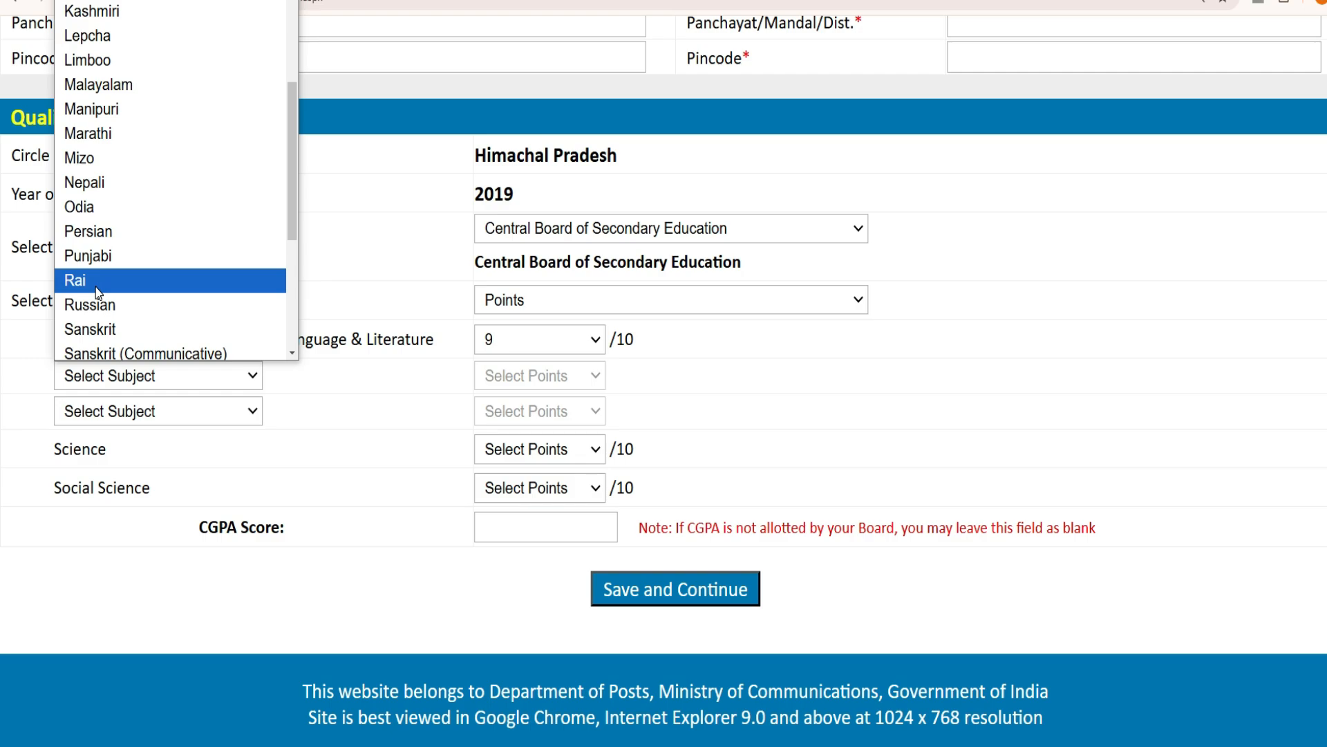
scroll(104, 276, down, 3)
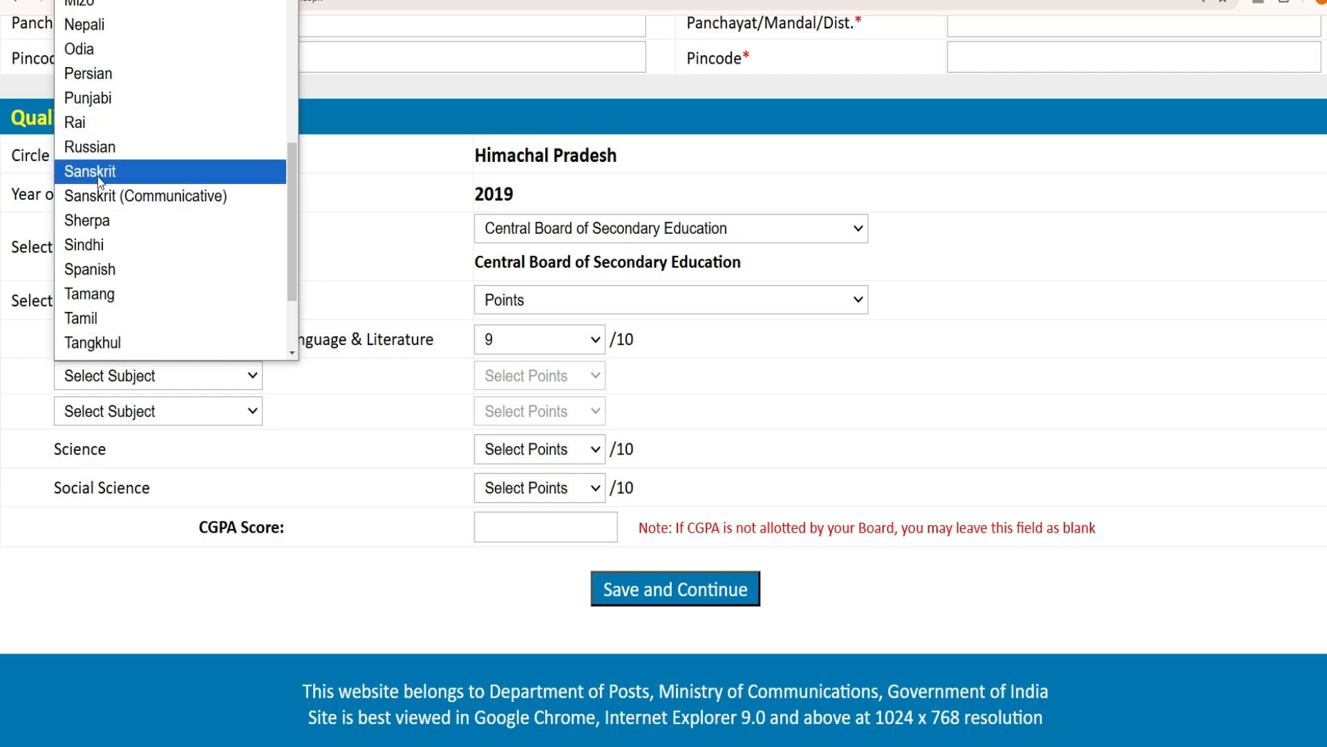
click(97, 173)
click(537, 379)
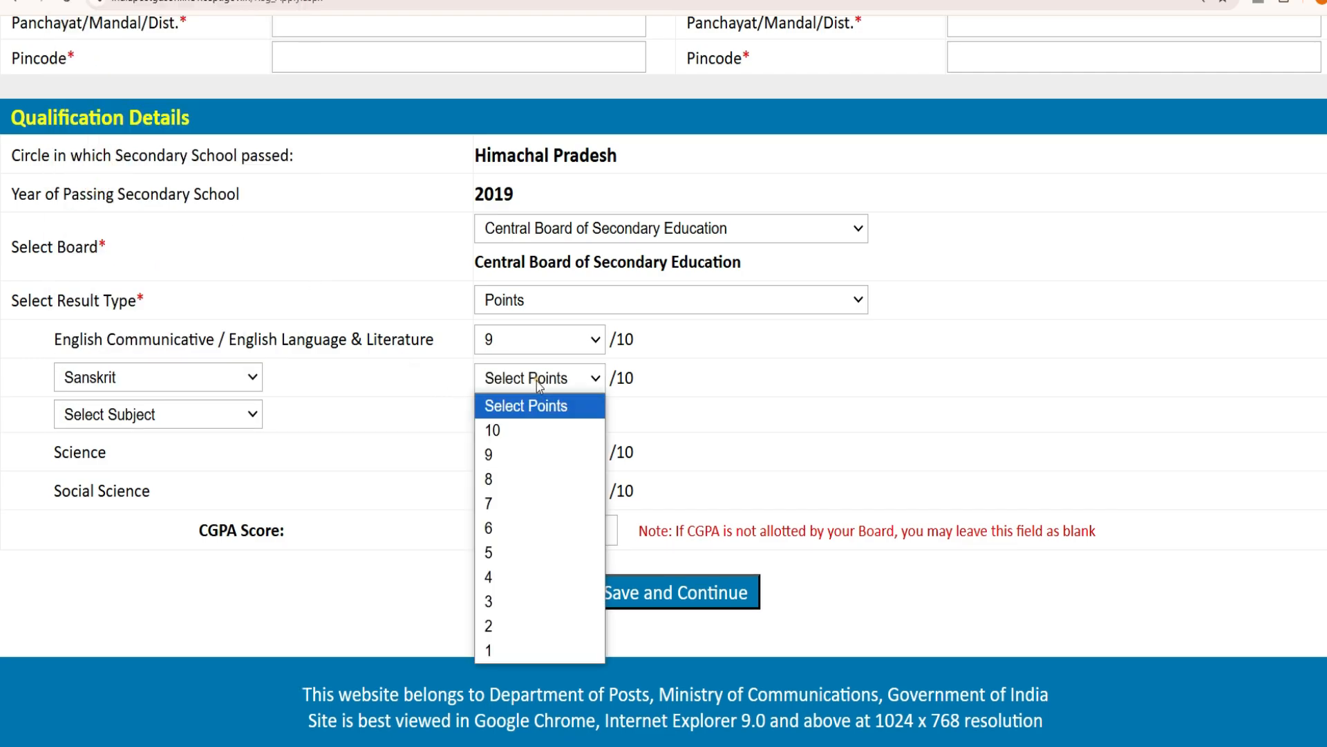
click(525, 453)
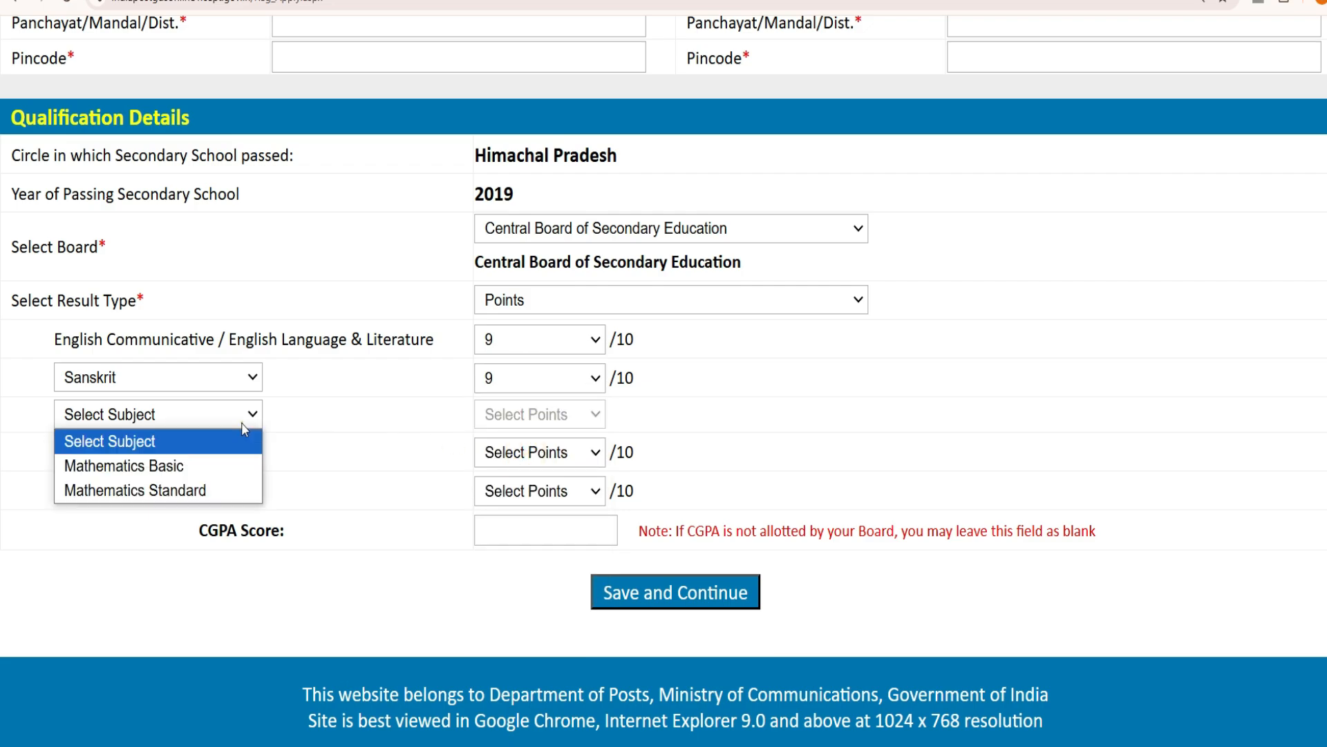
click(159, 465)
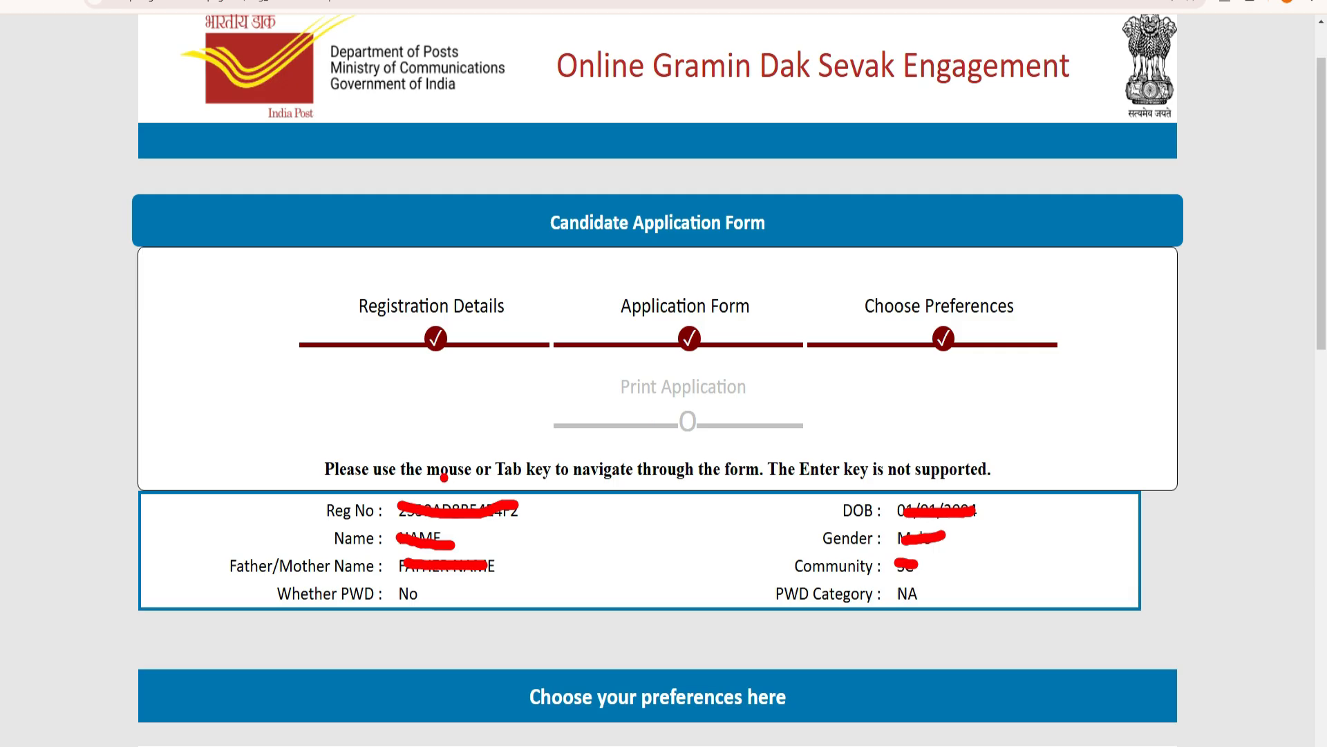
- Choose Mandi Division as the division applying for in the preferences of the Himachal Pradesh circle
click(940, 304)
mouse_move(940, 304)
mouse_down()
mouse_move(943, 323)
mouse_move(969, 269)
mouse_up()
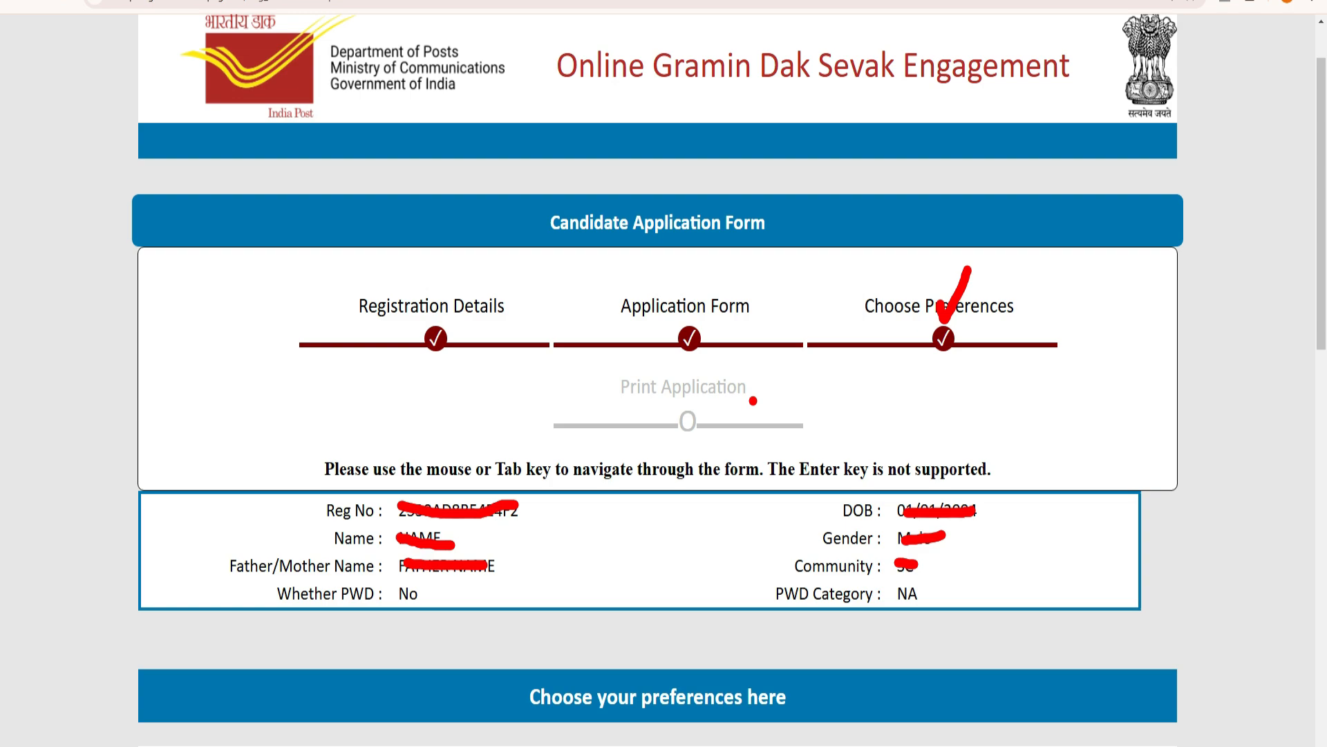
scroll(753, 400, down, 8)
drag(532, 63, 804, 71)
click(834, 225)
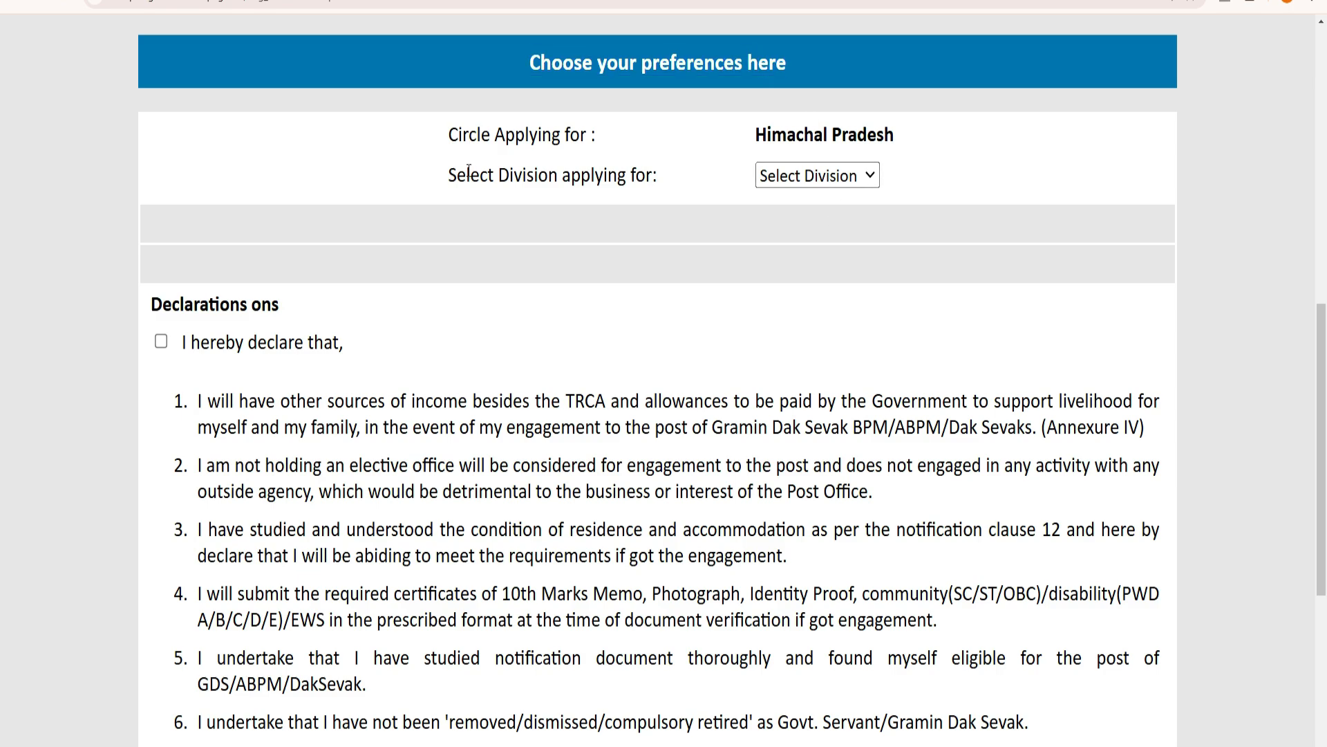
drag(466, 173, 688, 178)
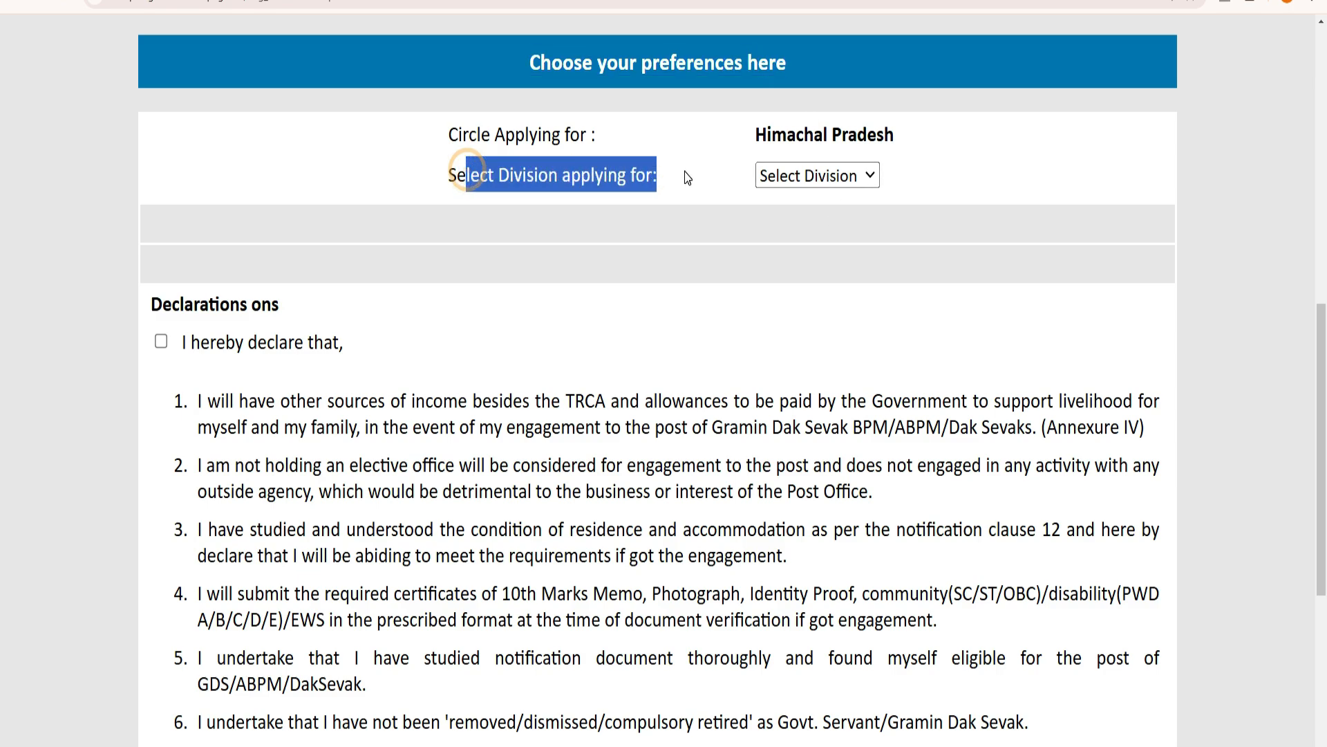
click(875, 177)
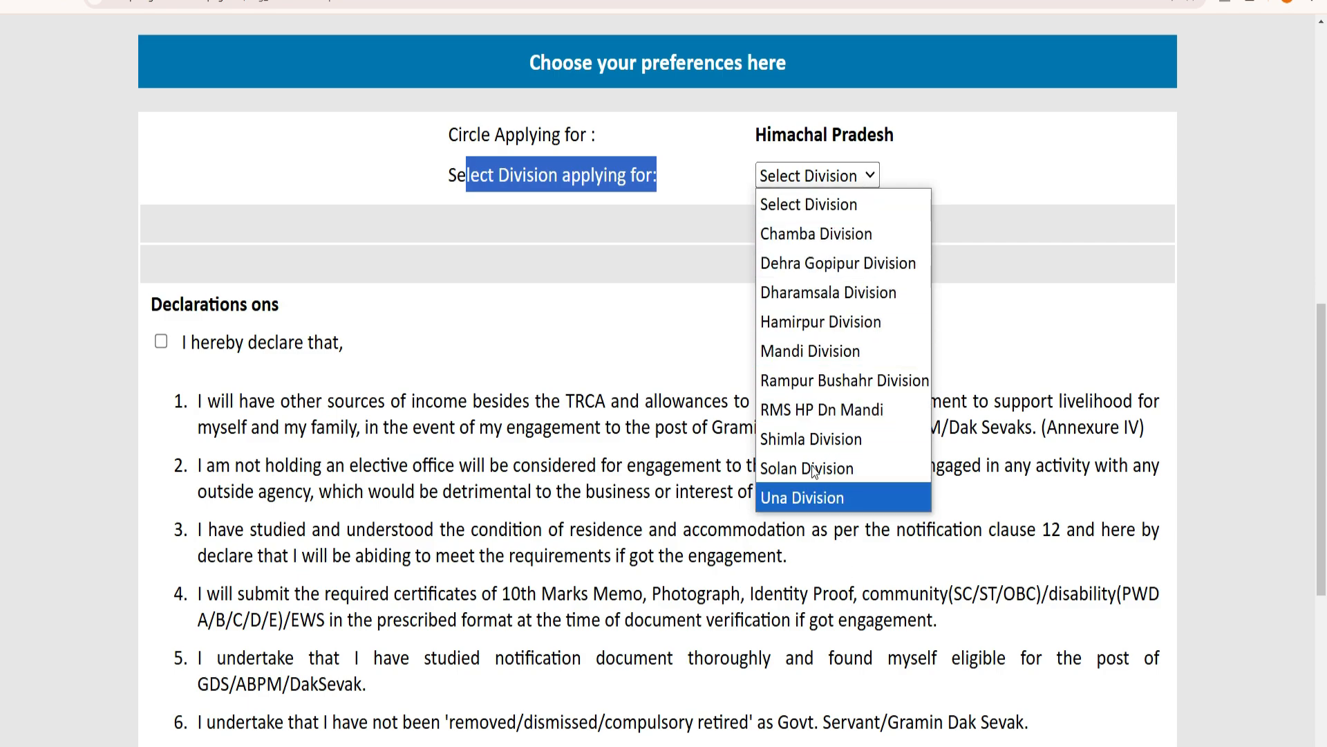
click(810, 350)
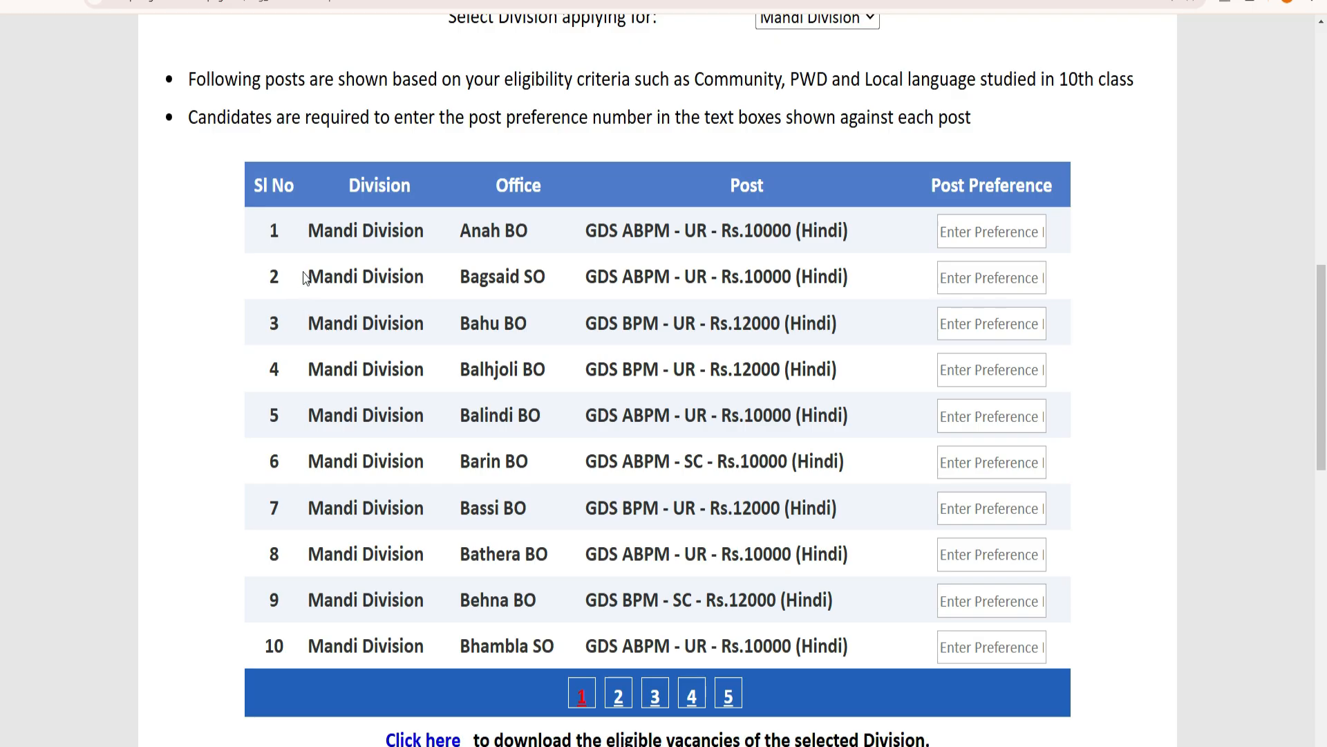
- Enter post preference 1 for Barin BO and 2 for Behna BO in the Mandi Division list
double_click(311, 241)
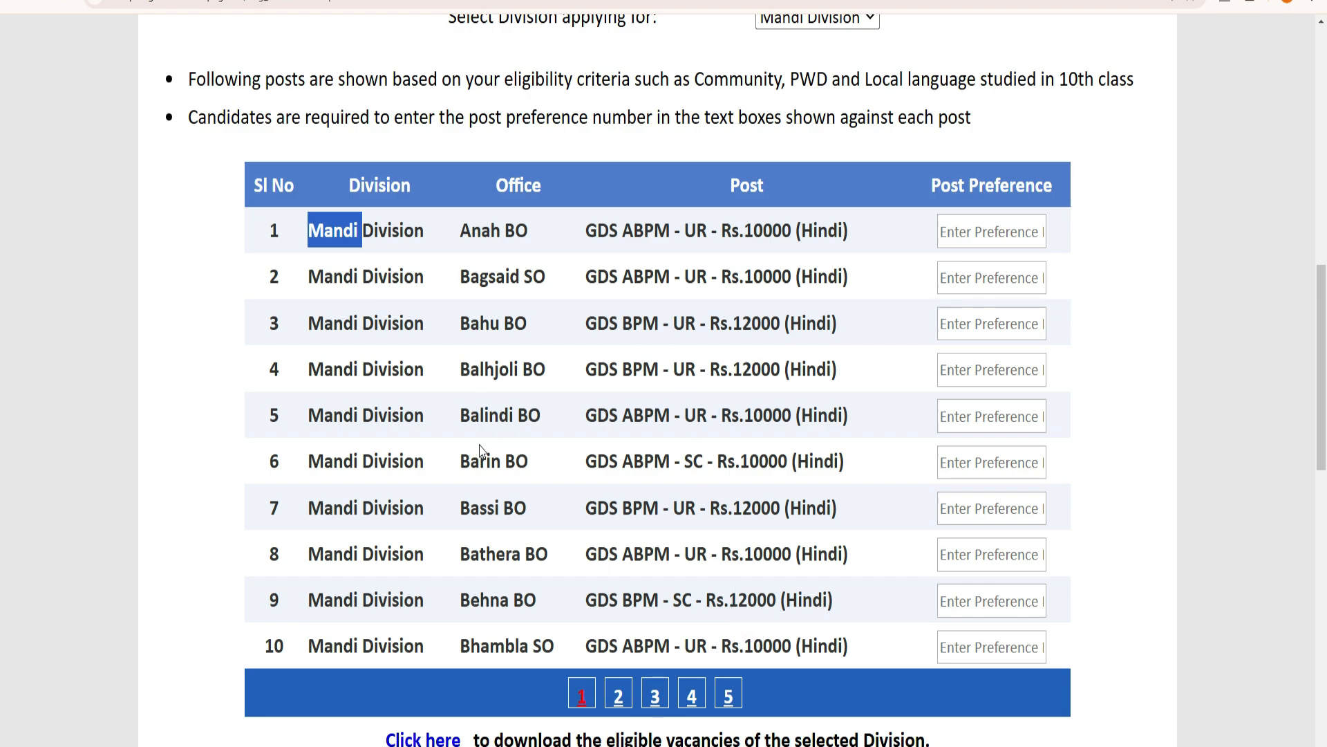
click(954, 469)
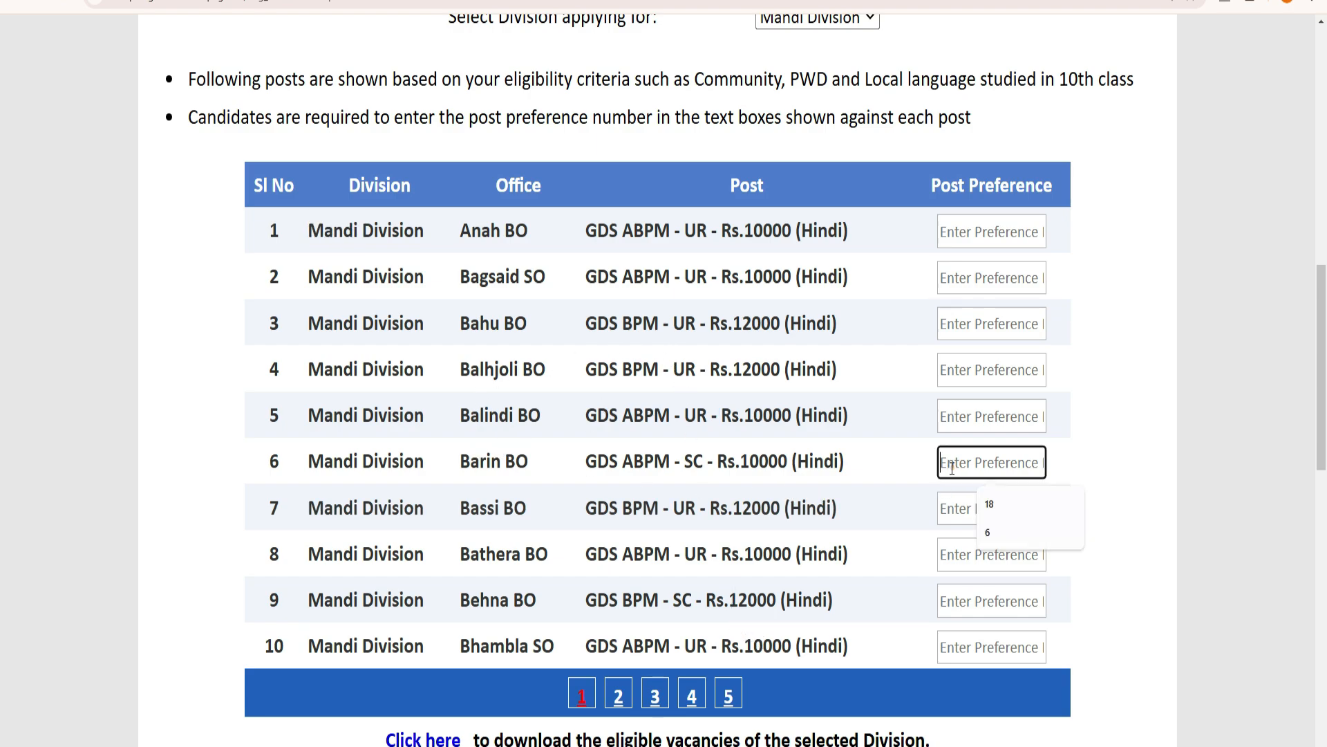
text(1`)
key(BackSpace)
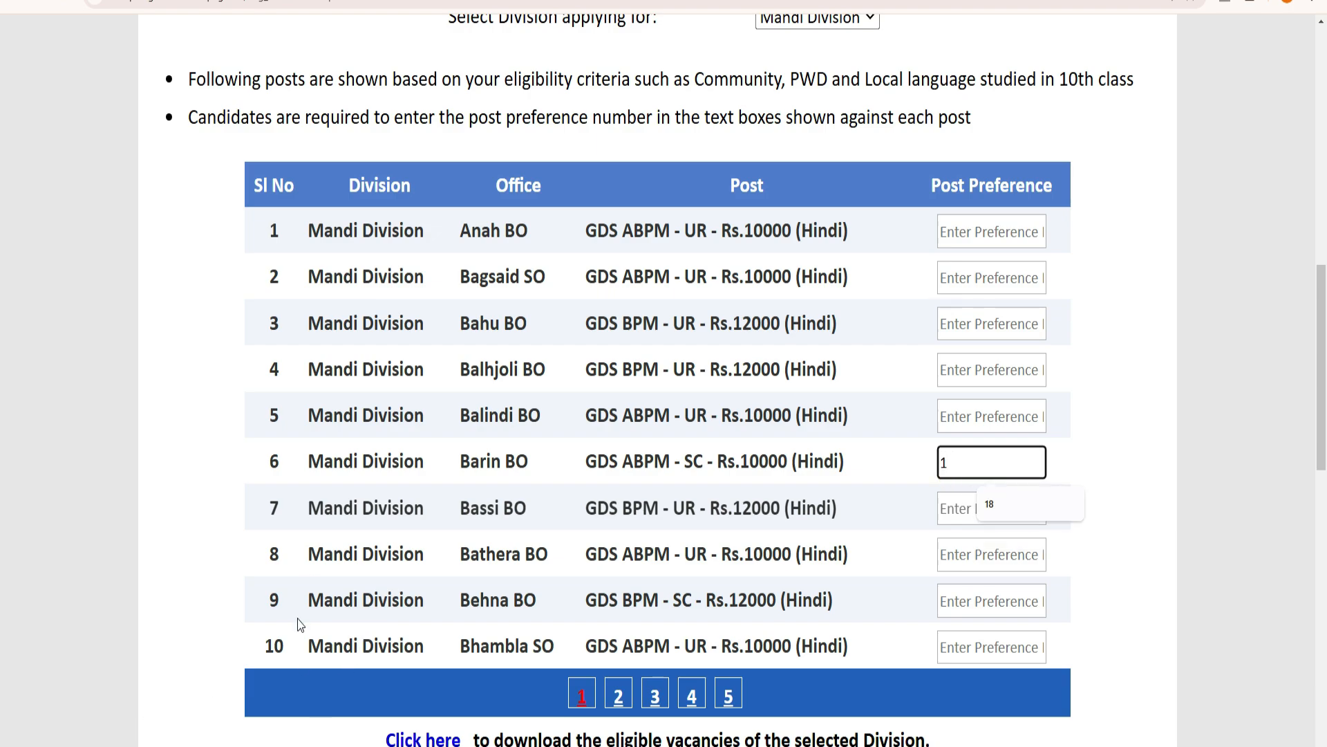
click(987, 595)
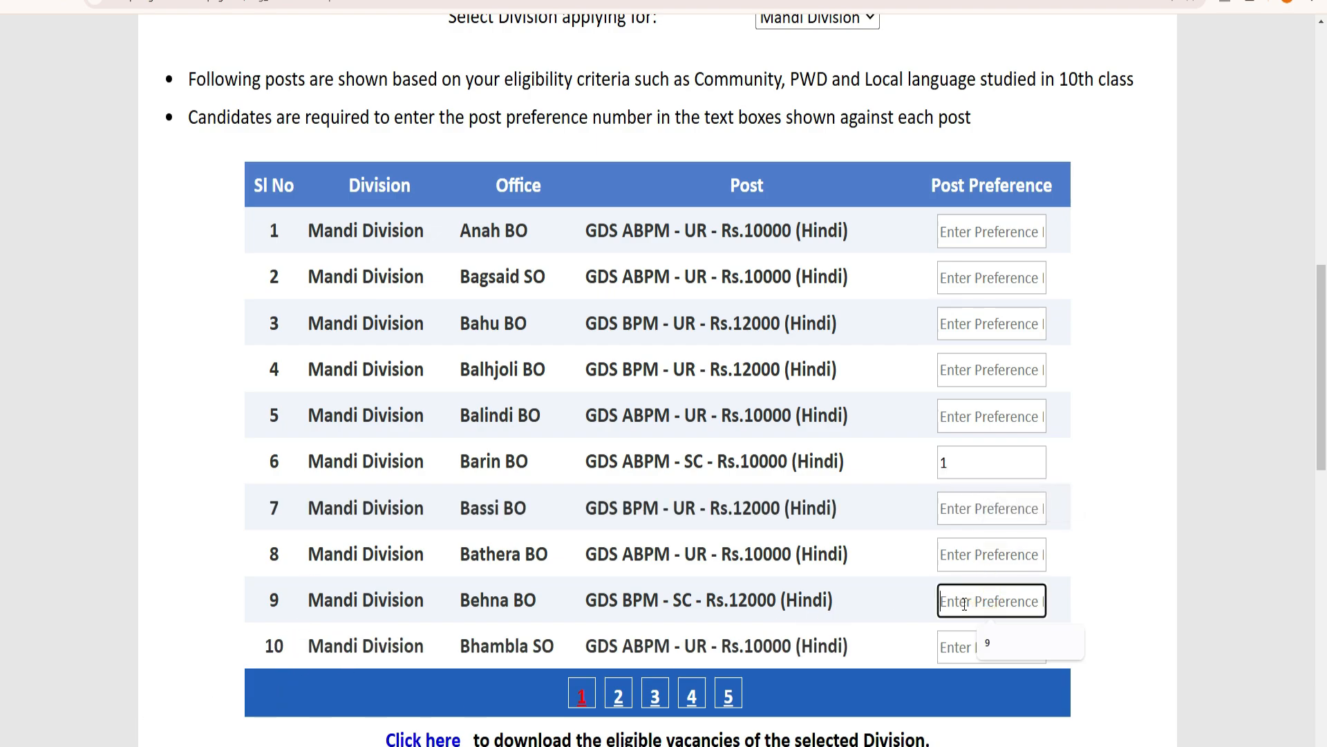
text(2)
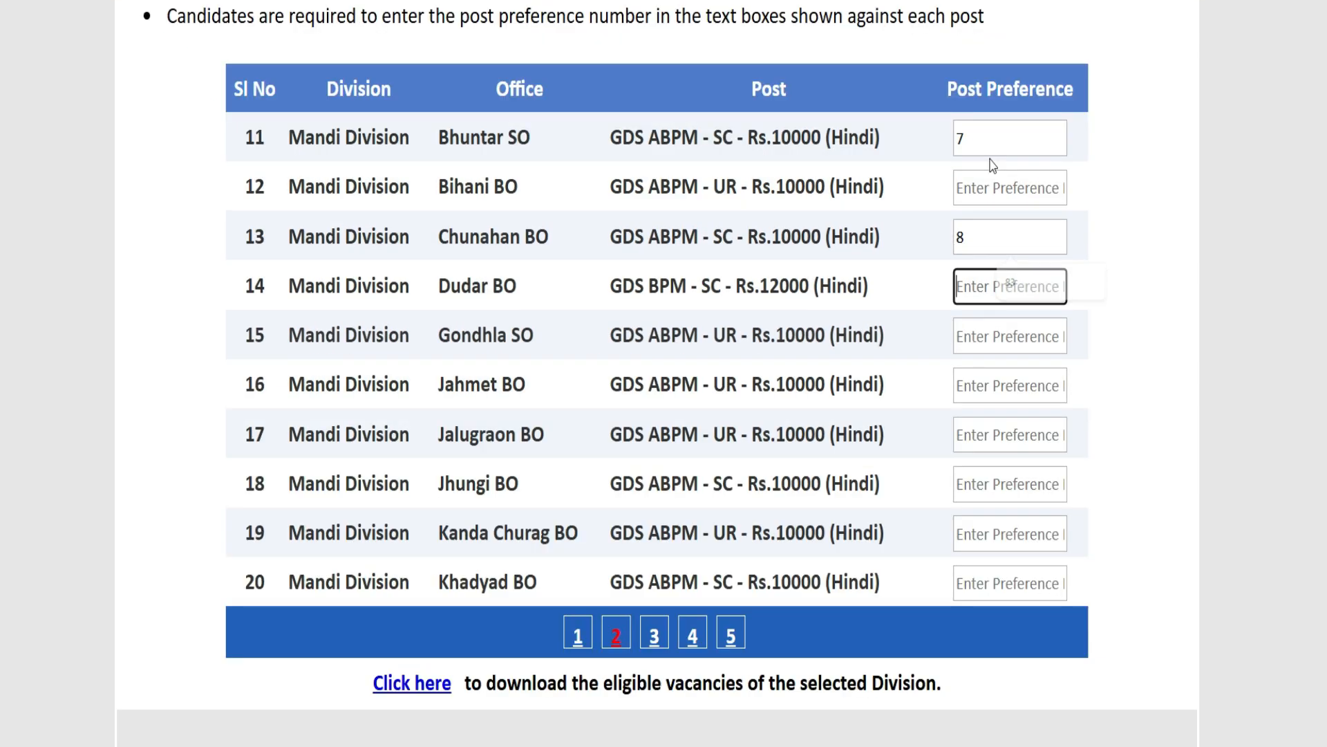
- On the second page of posts, enter preference 9 for Dudar BO, 10 for Jhungi BO and 11 for Khadyad BO
text(9)
key(Tab)
key(Tab)
key(Tab)
key(Tab)
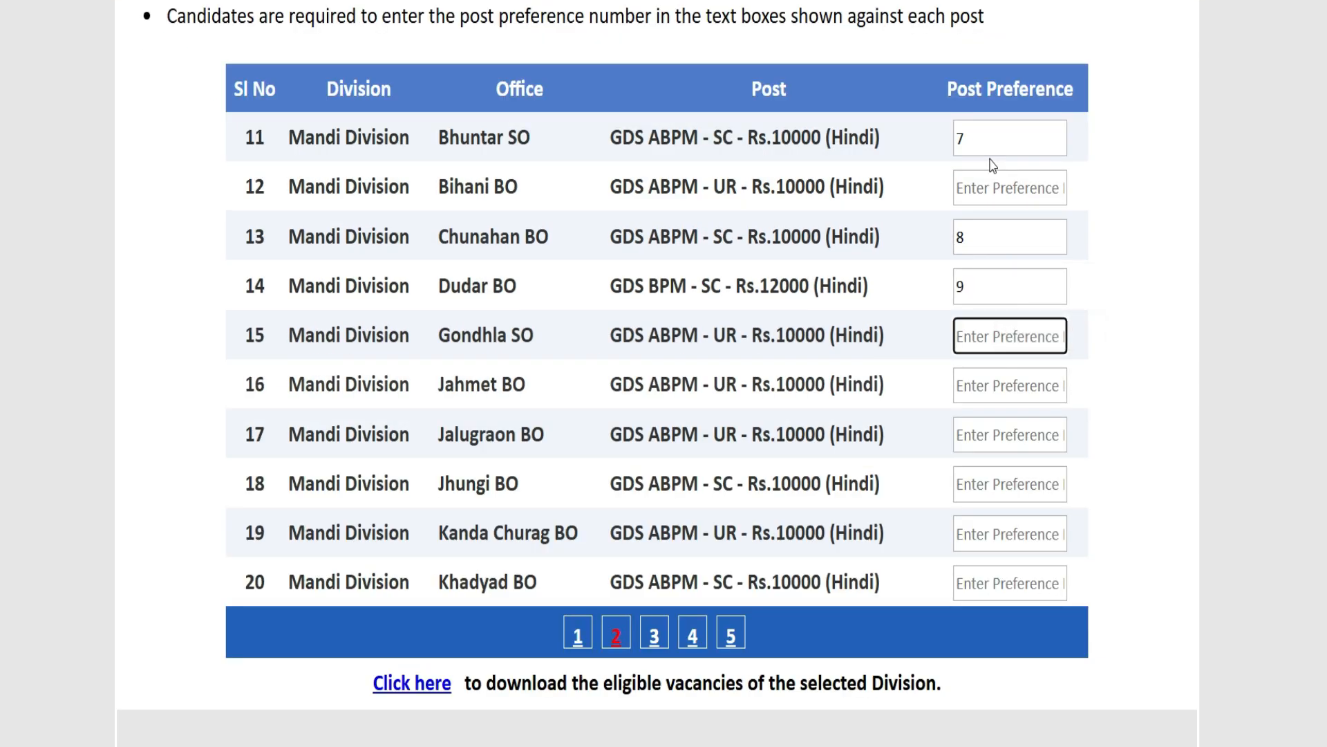
text(10)
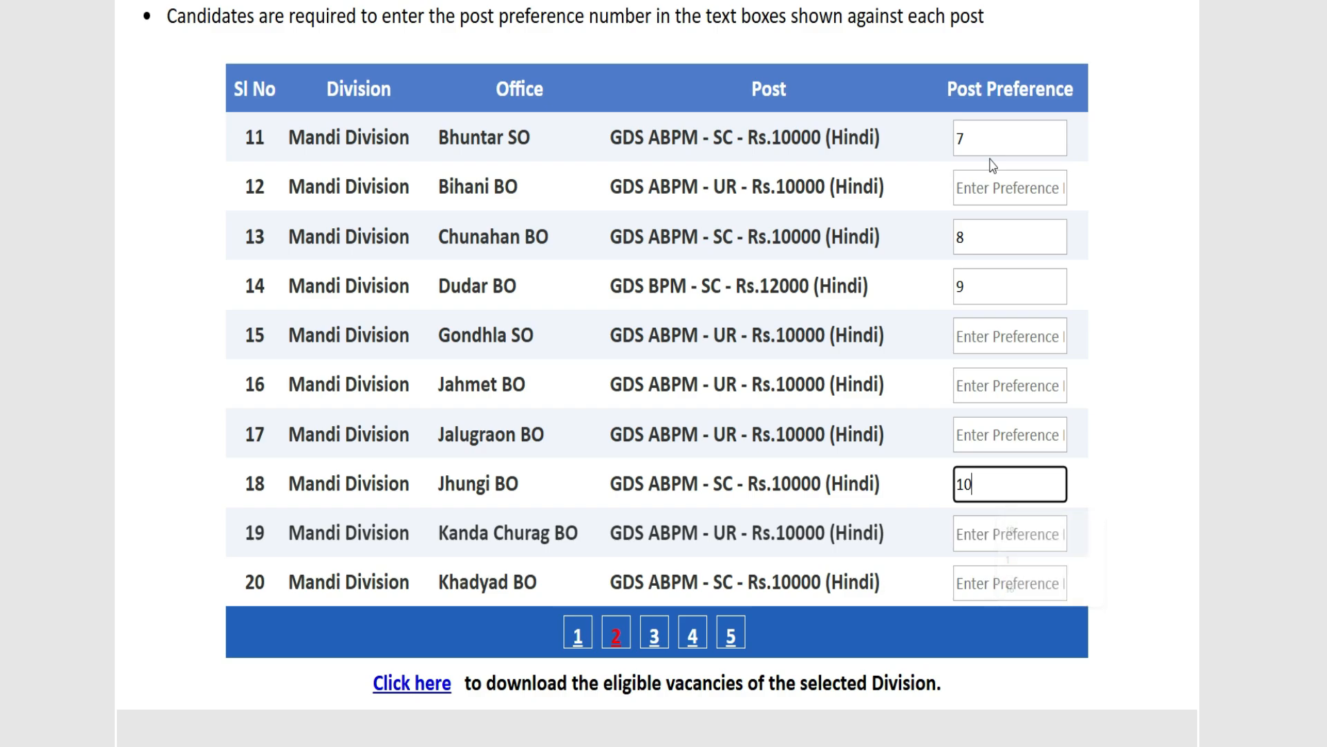
key(Tab)
key(Tab)
text(11)
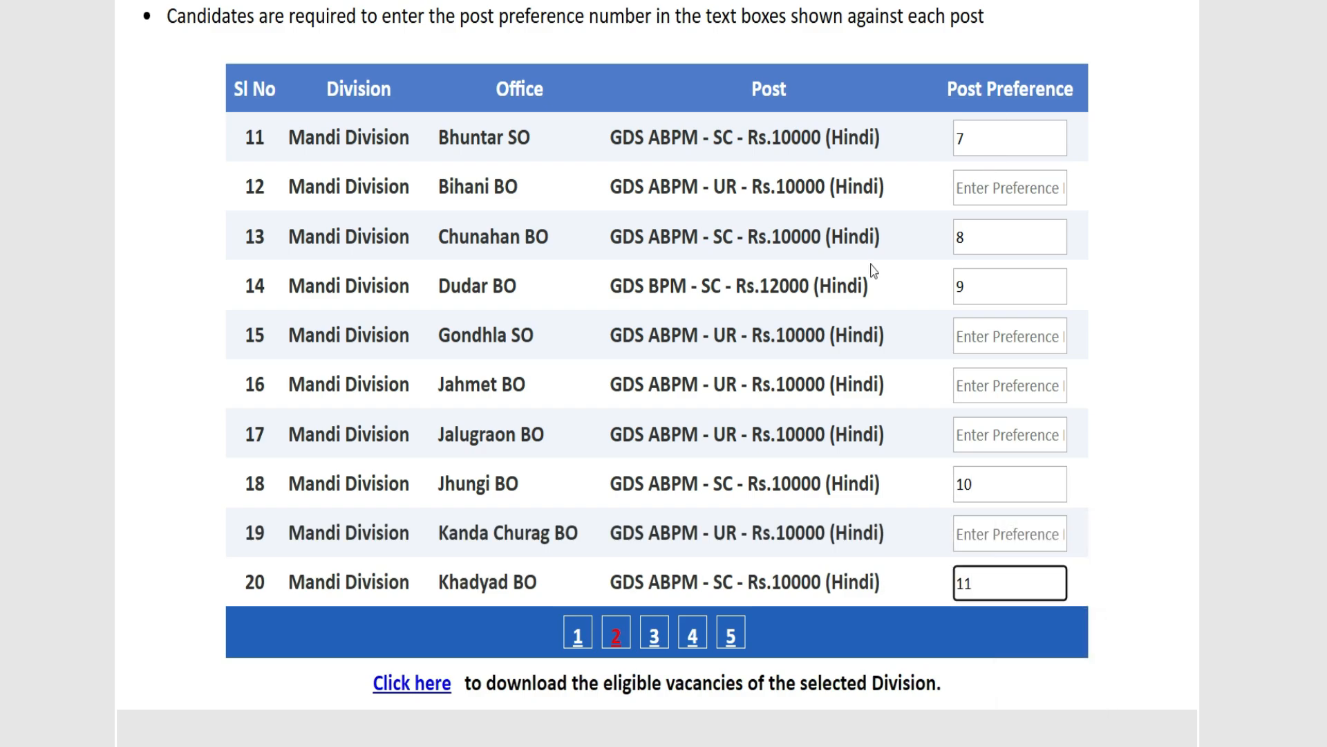
- On the third page of posts, enter preference 12 for Paddal BO and 13 for Rakol BO, and open the fourth page
click(668, 622)
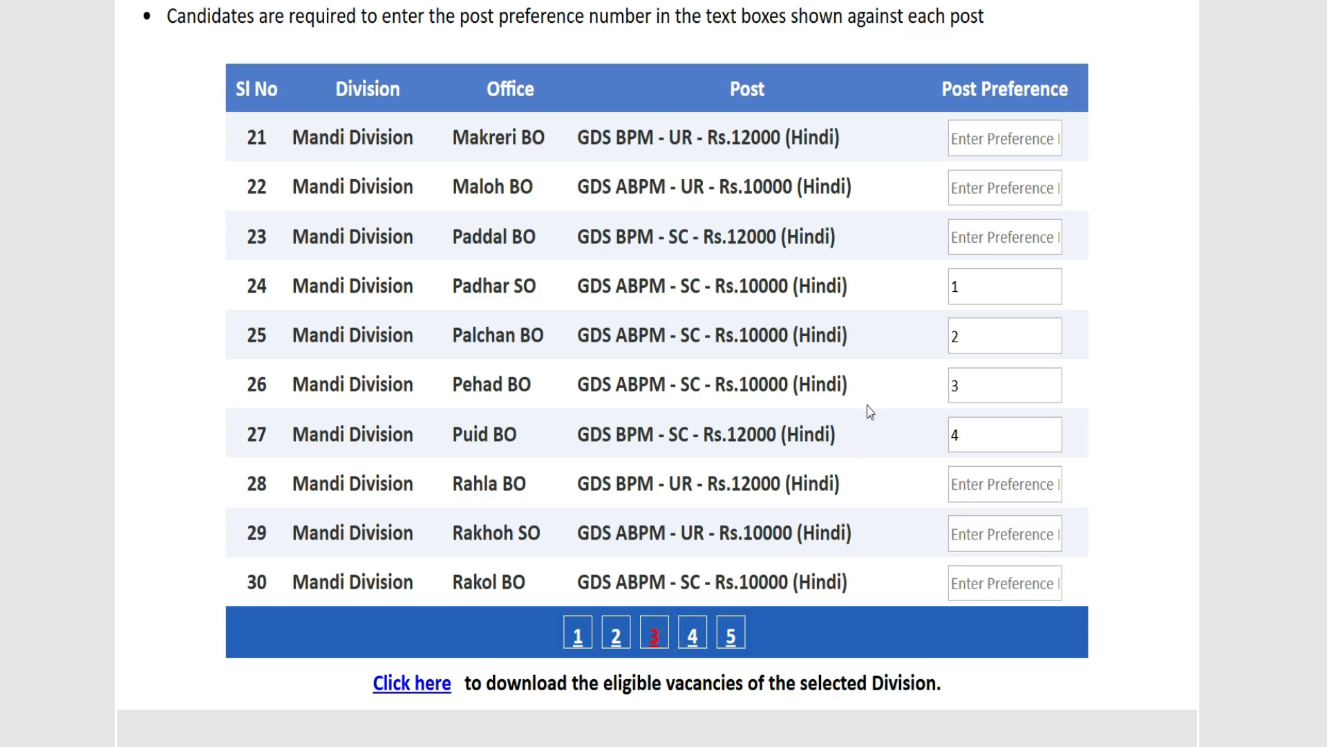
click(975, 237)
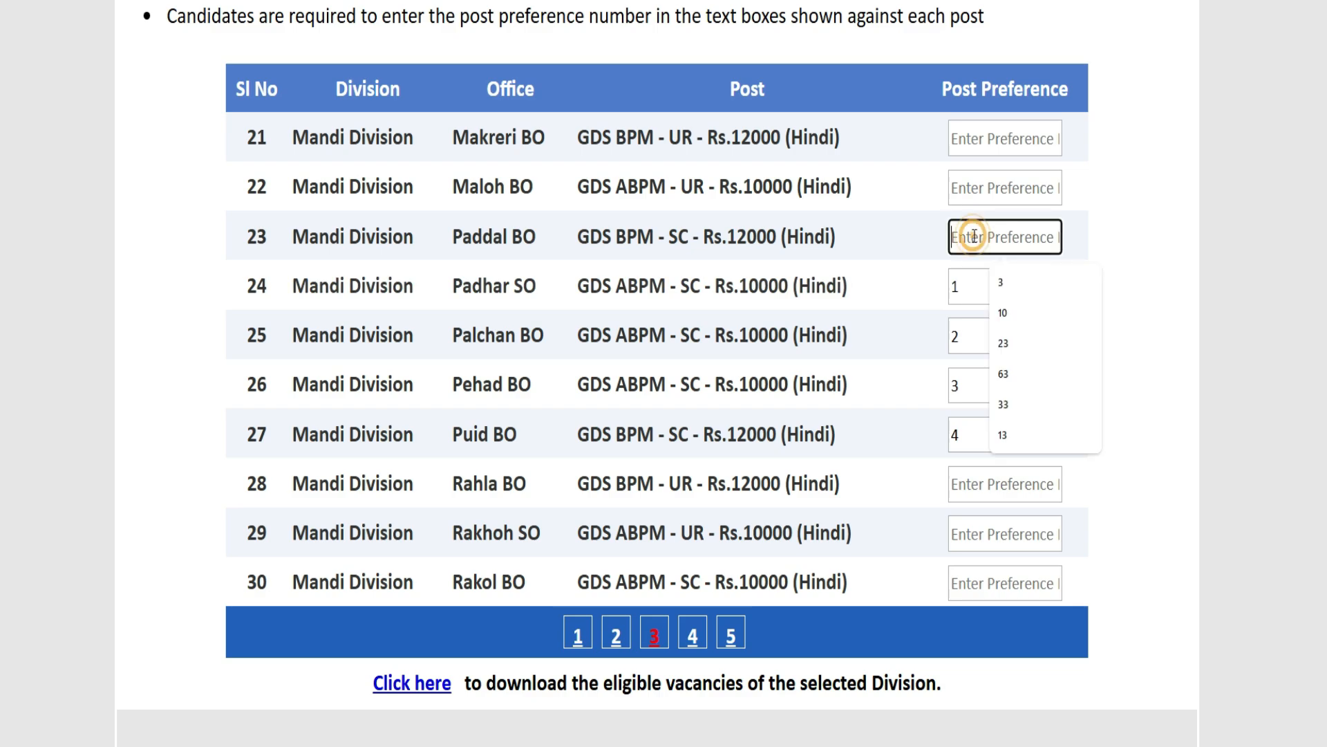
text(12)
key(Tab)
key(Tab)
key(Tab)
key(Tab)
key(Tab)
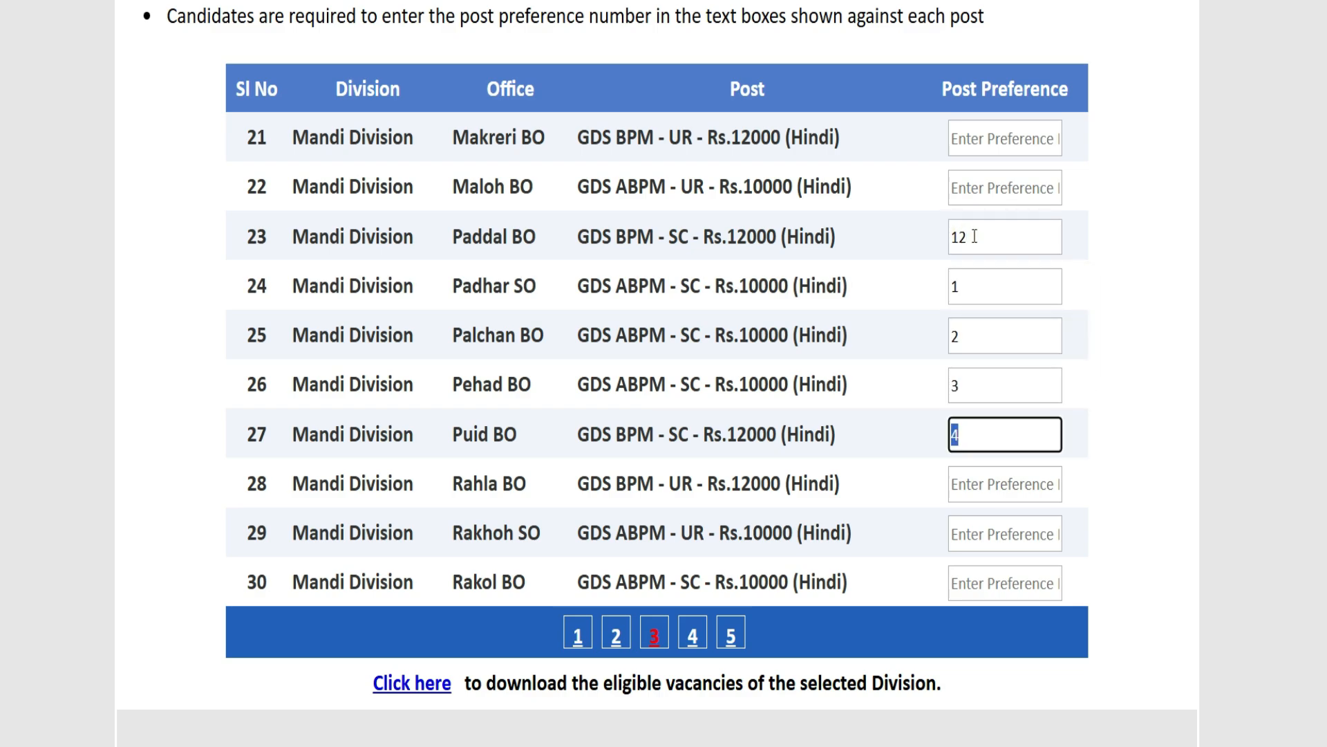
key(Tab)
key(Tab)
text(13)
key(Tab)
click(692, 635)
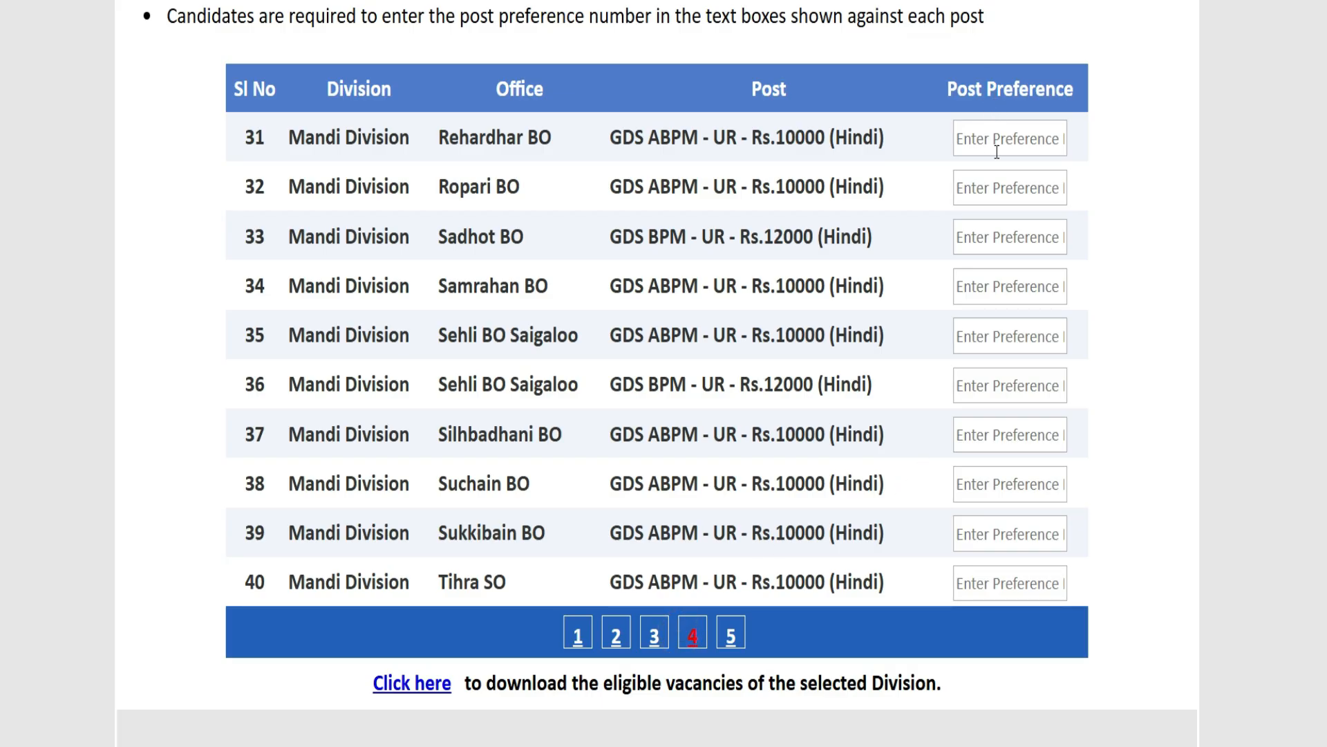
- Accept the declarations below the post preferences, save them and confirm the submission of the application
scroll(770, 619, down, 10)
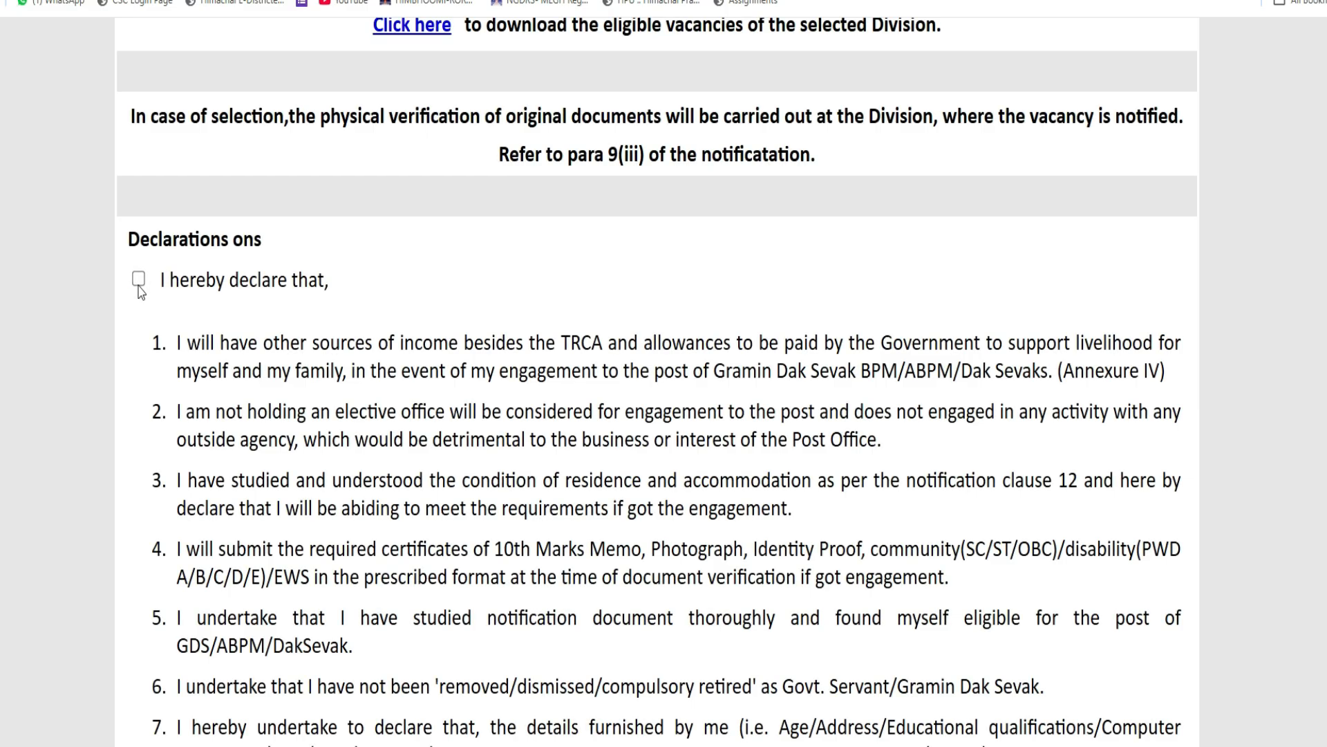
click(138, 282)
scroll(480, 308, down, 5)
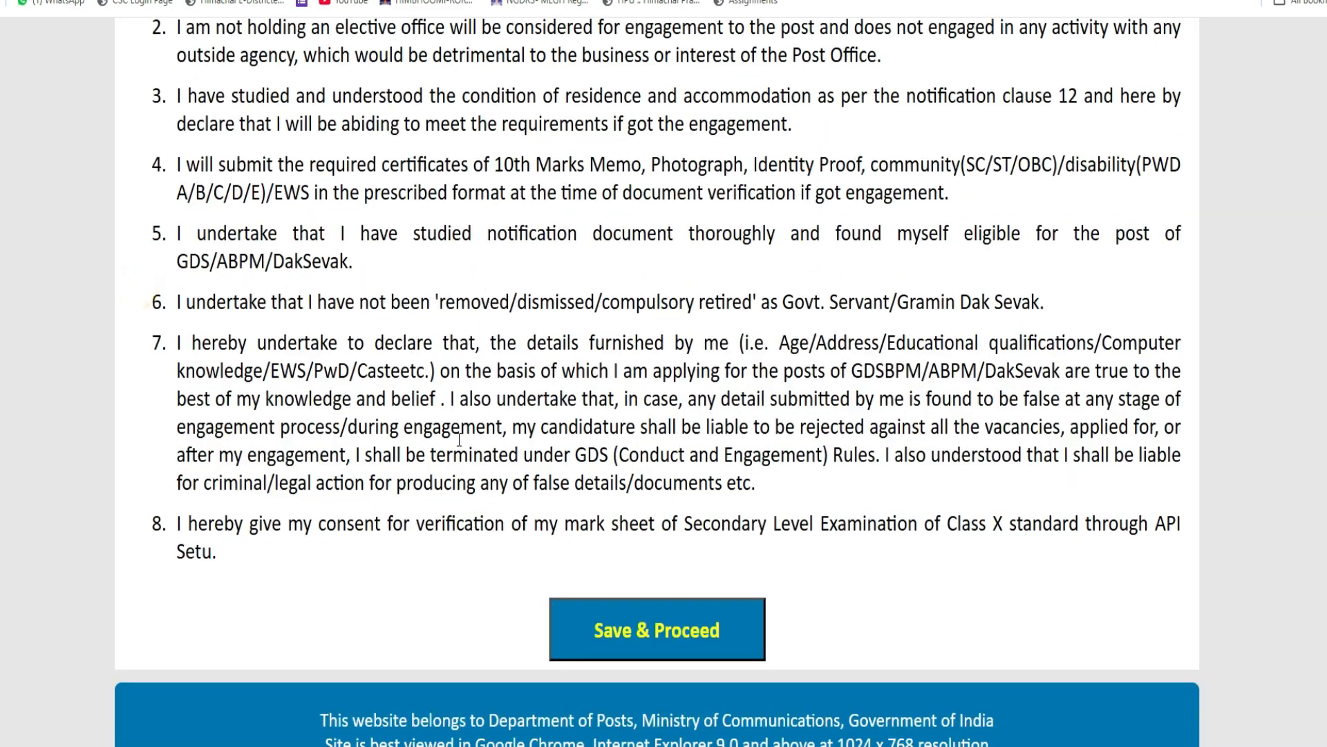
click(638, 643)
key(Return)
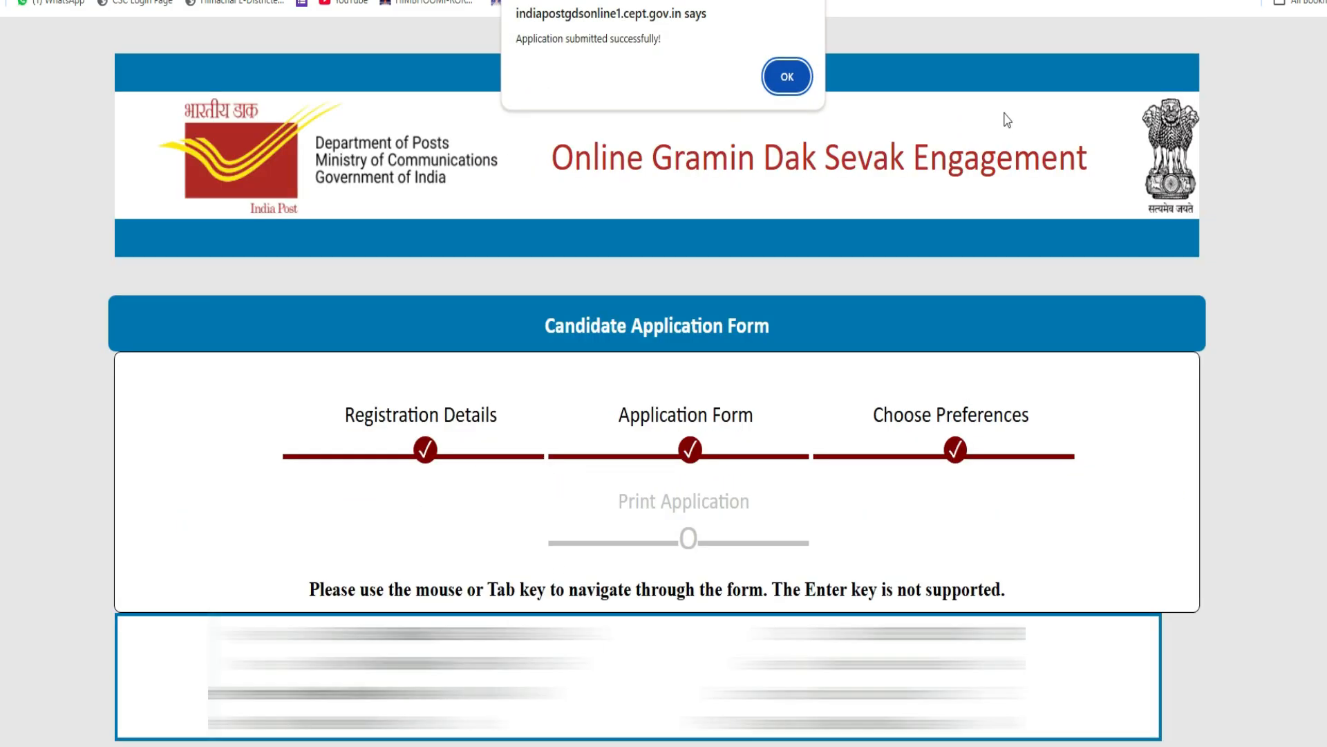